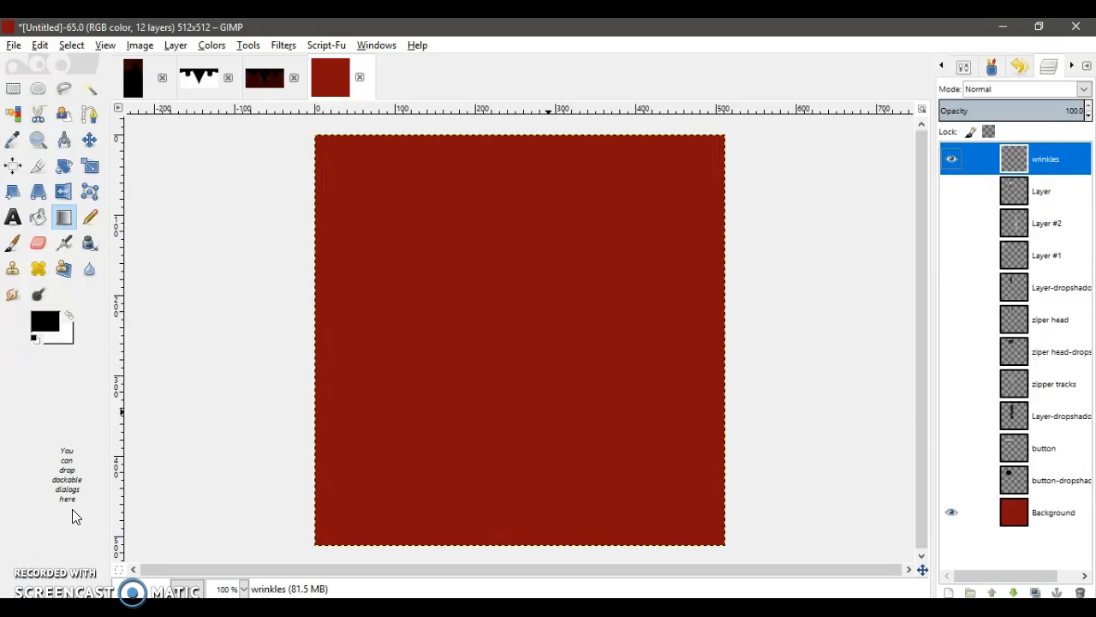
- Apply RGB Noise to the Background layer with red, green and blue each set to 0.03
{"action": "left_click", "coordinate": [1010, 512]}
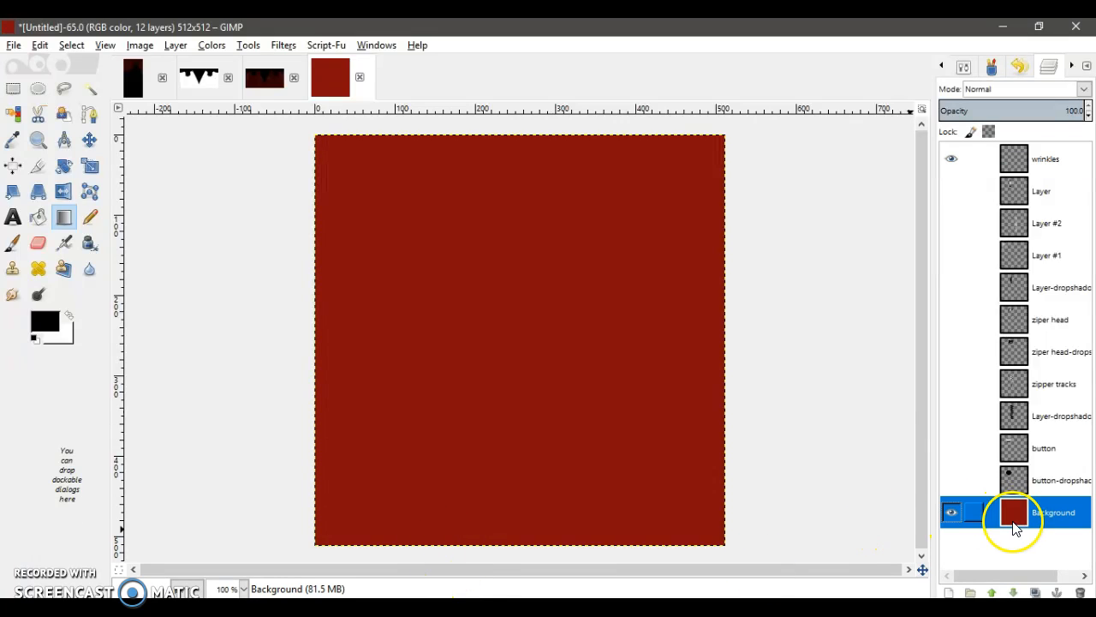
{"action": "left_click", "coordinate": [283, 45]}
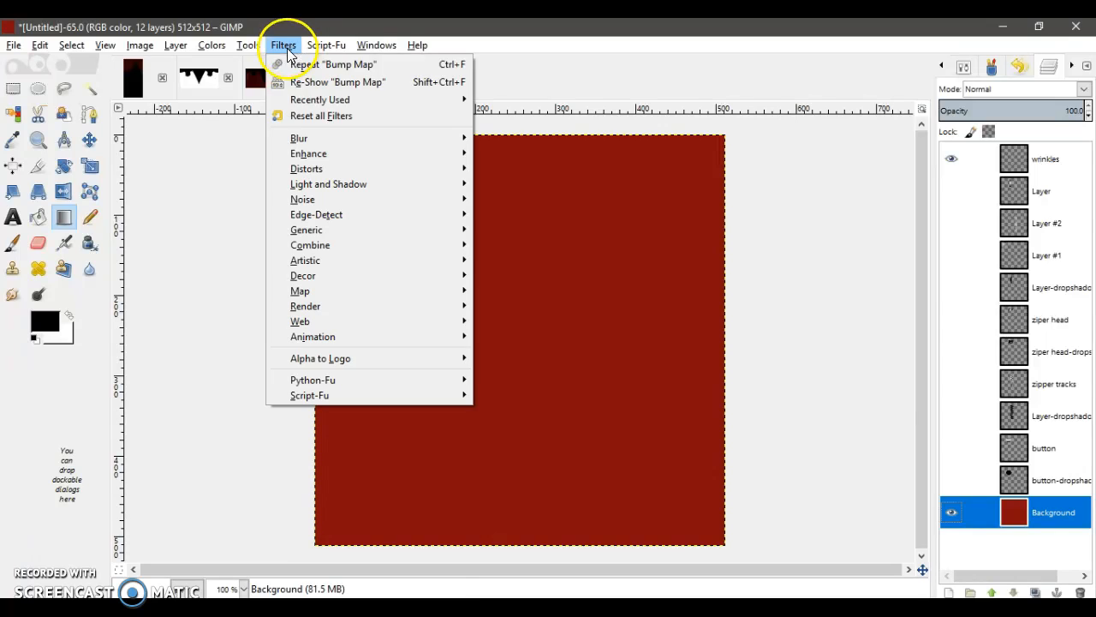
{"action": "mouse_move", "coordinate": [315, 100]}
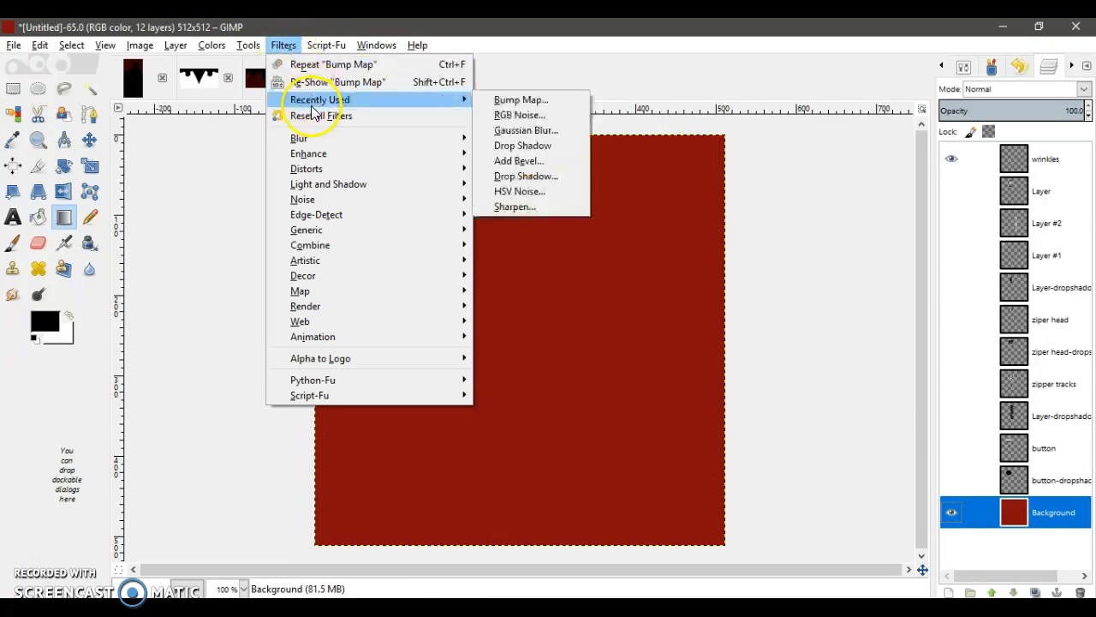
{"action": "left_click", "coordinate": [524, 124]}
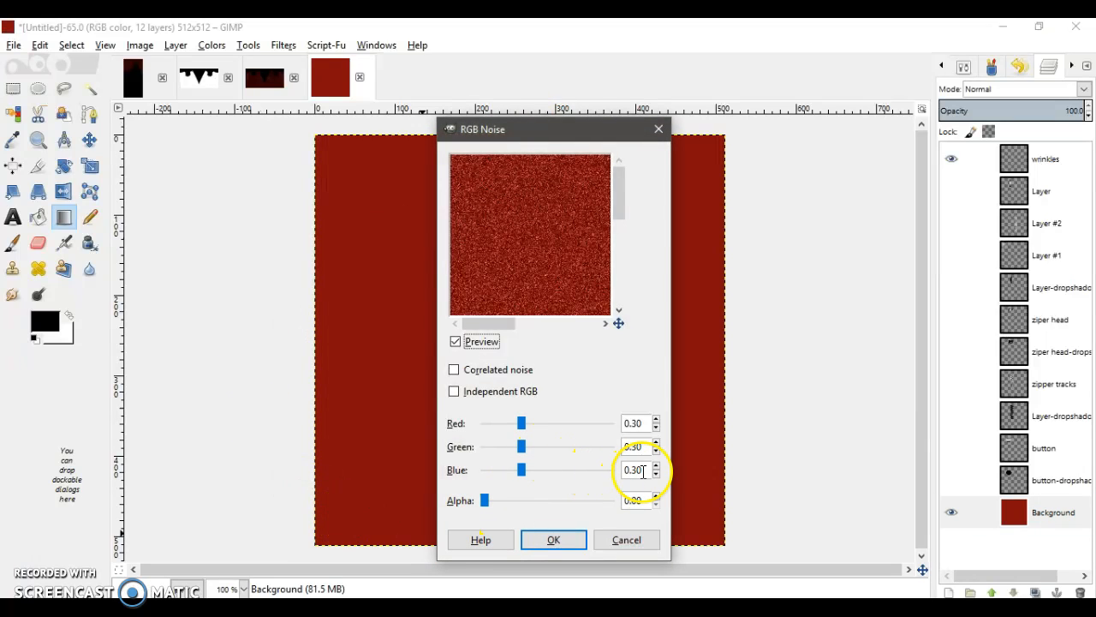
{"action": "left_click", "coordinate": [656, 451]}
{"action": "left_click", "coordinate": [656, 443]}
{"action": "left_click", "coordinate": [656, 443]}
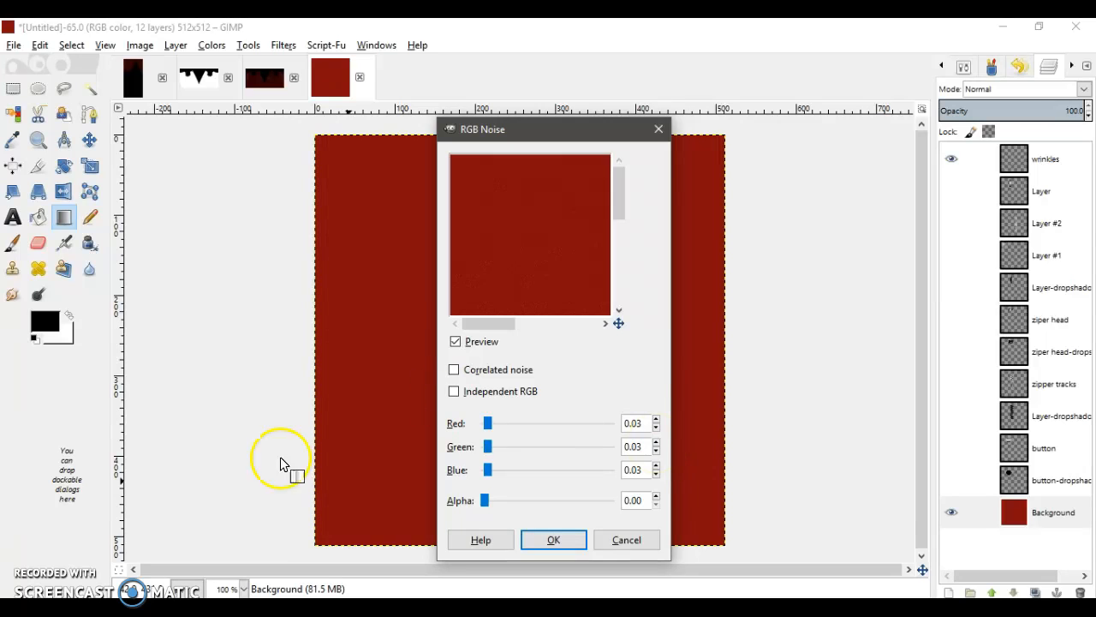
{"action": "left_click", "coordinate": [555, 540]}
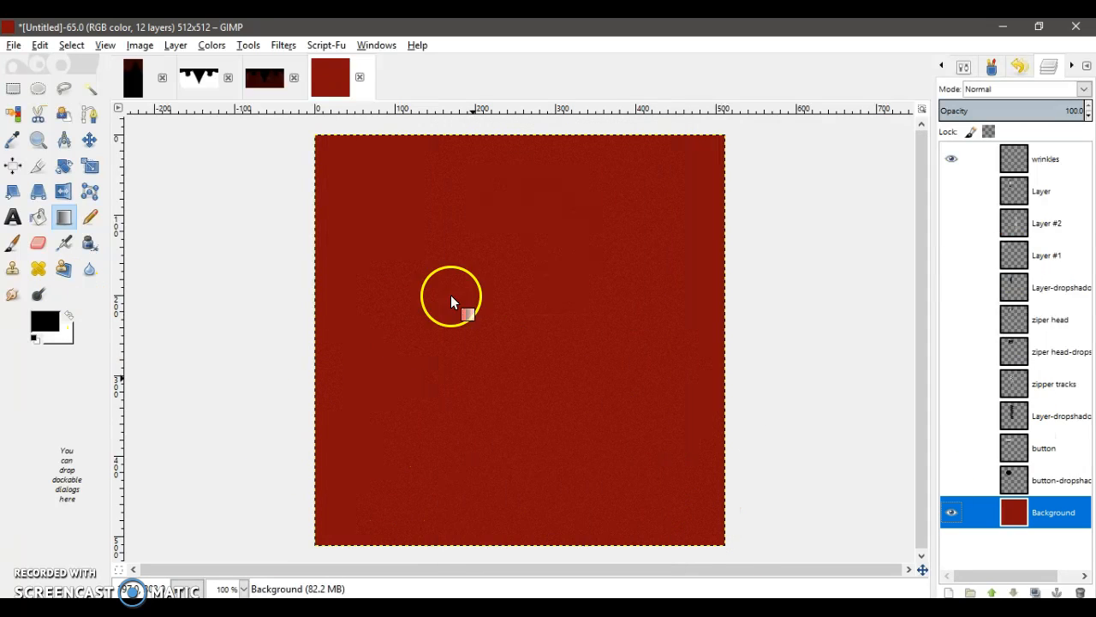
- Paint four curved white strokes across the canvas on the wrinkles layer, using the 2. Hardness 100 paintbrush at size 9.08
{"action": "left_click", "coordinate": [1053, 160]}
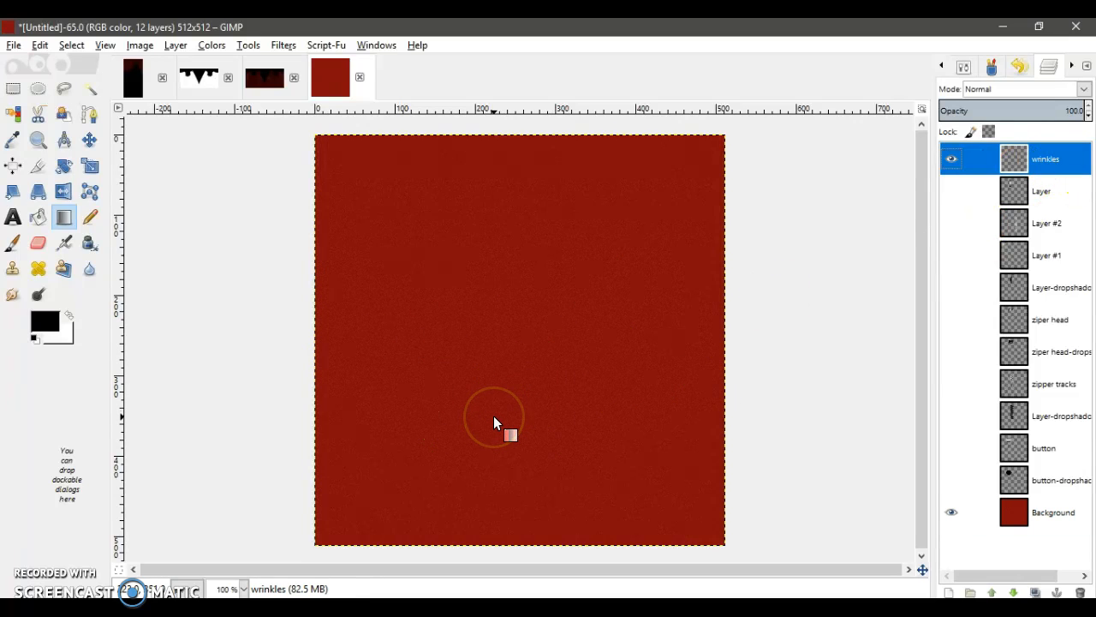
{"action": "left_click", "coordinate": [70, 315]}
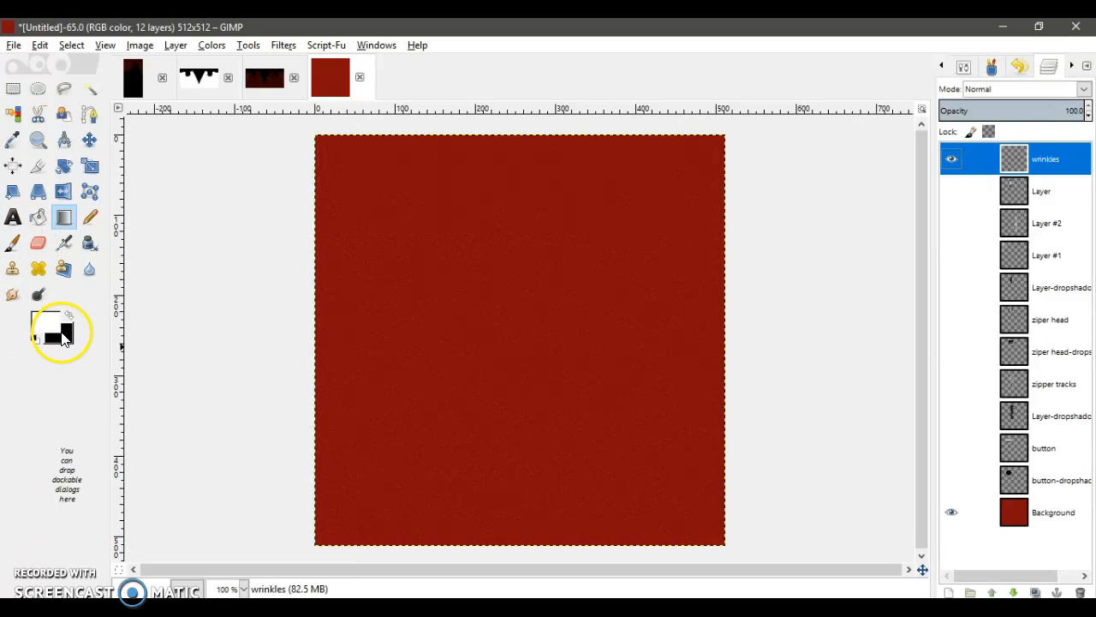
{"action": "left_click", "coordinate": [12, 248]}
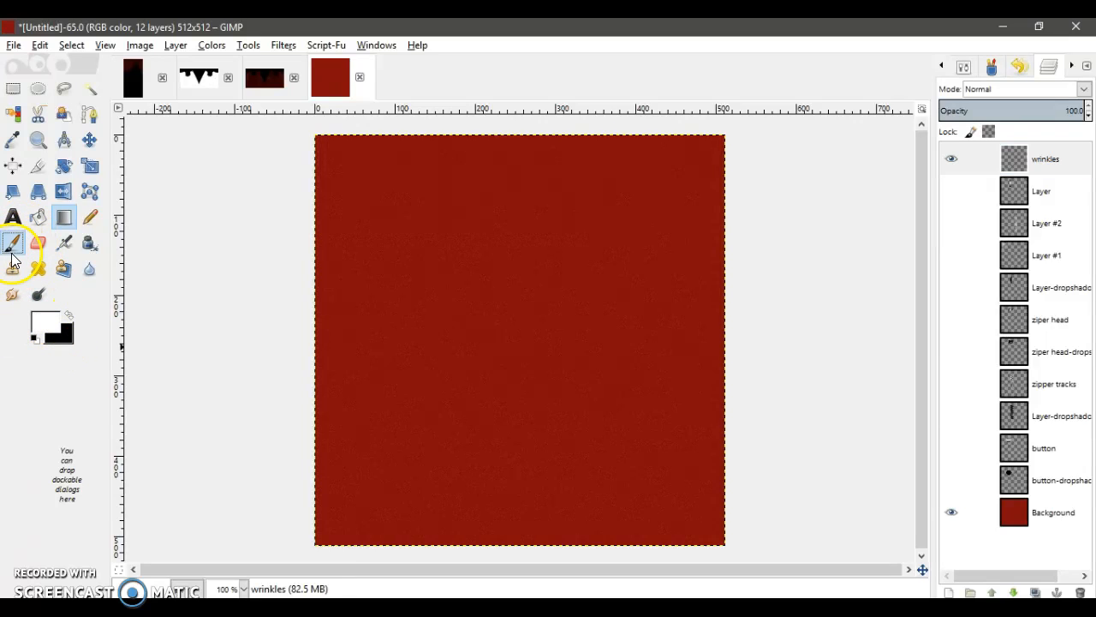
{"action": "left_click", "coordinate": [965, 66]}
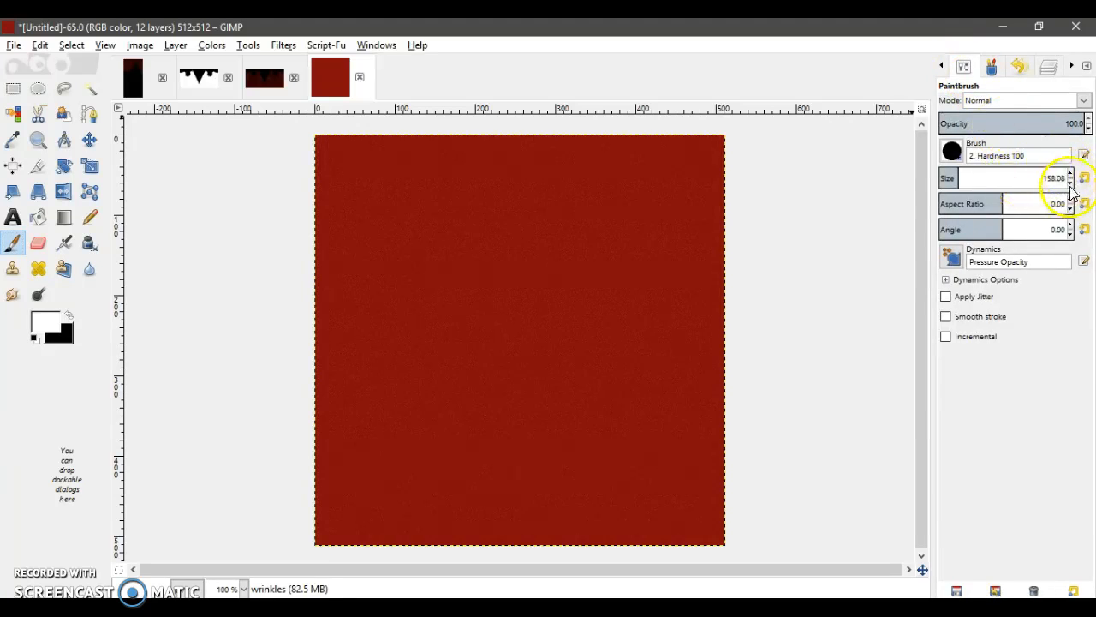
{"action": "left_click", "coordinate": [1070, 185]}
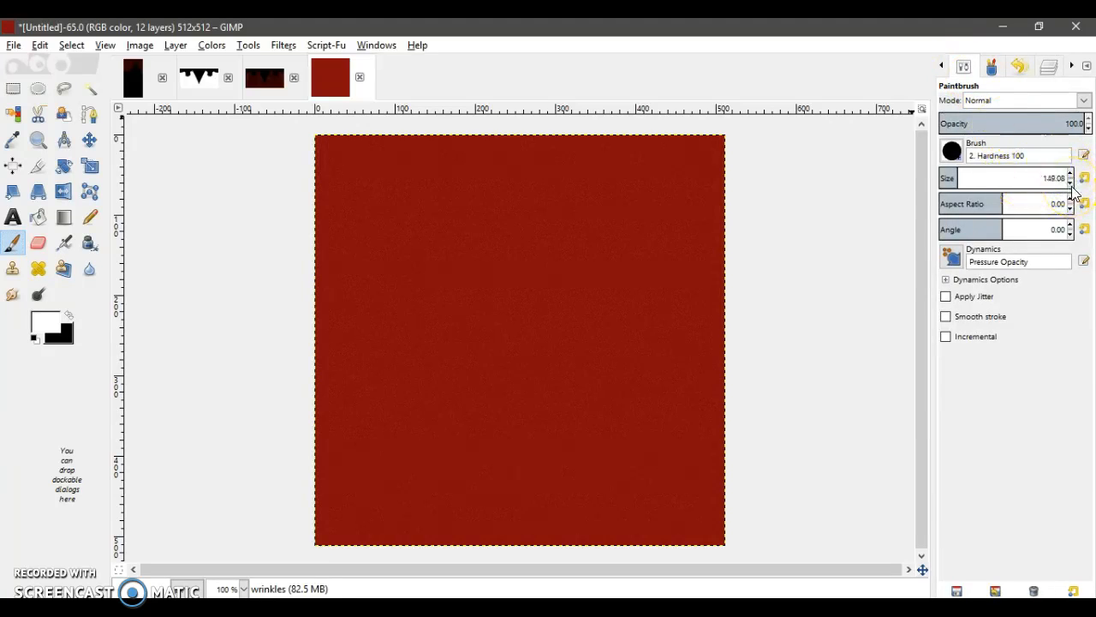
{"action": "left_click_drag", "start_coordinate": [1071, 185], "coordinate": [1070, 185]}
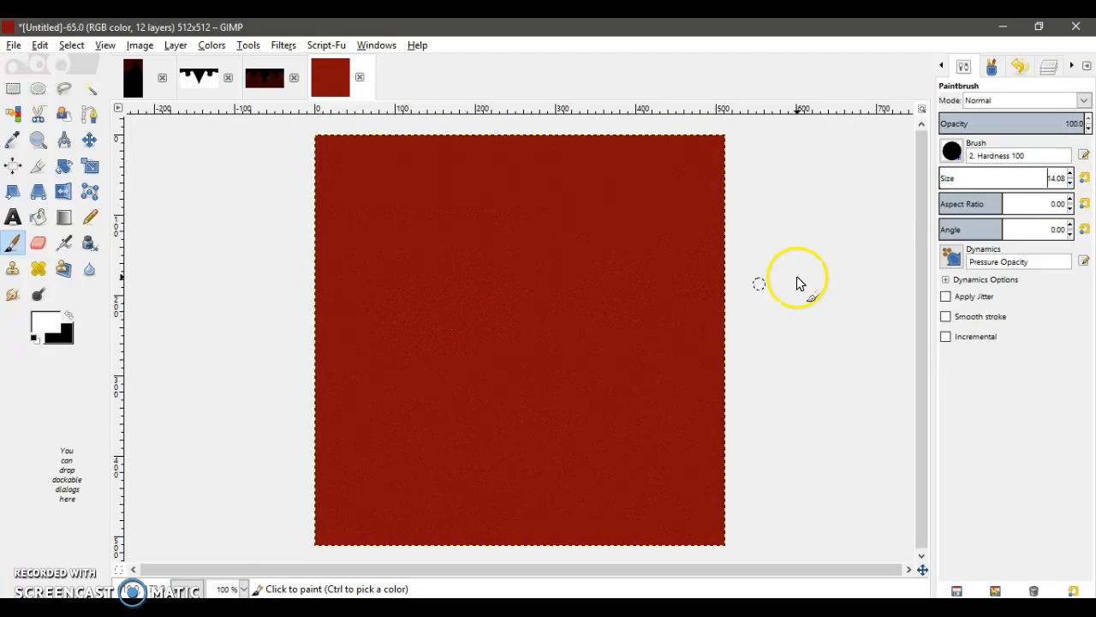
{"action": "left_click", "coordinate": [1070, 184]}
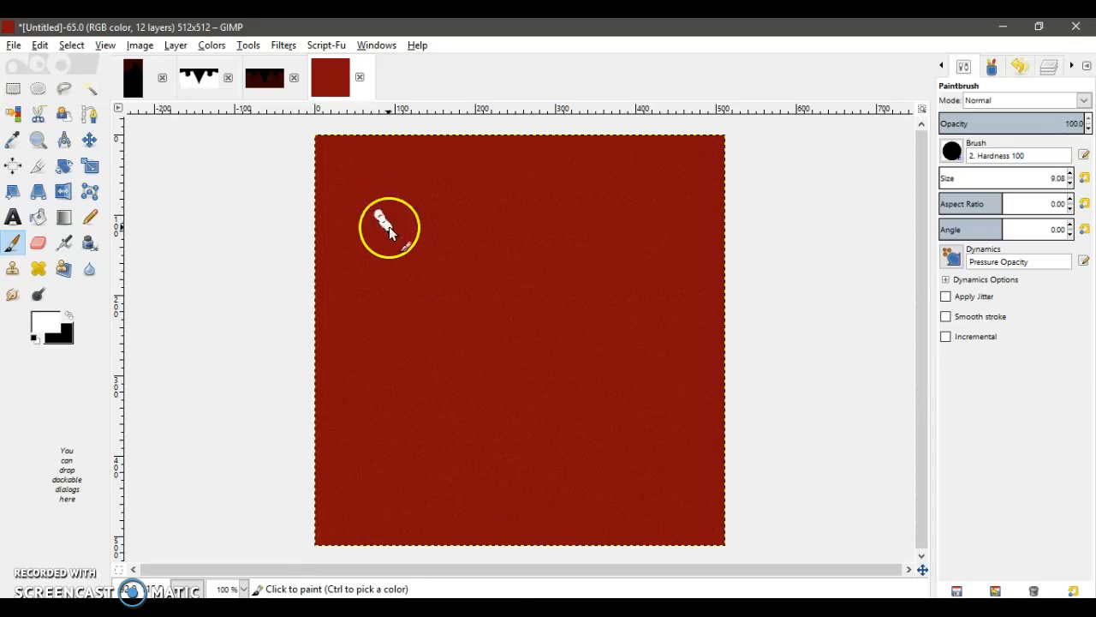
{"action": "left_click_drag", "start_coordinate": [376, 212], "coordinate": [493, 256]}
{"action": "mouse_move", "coordinate": [578, 236]}
{"action": "left_mouse_down"}
{"action": "mouse_move", "coordinate": [555, 275]}
{"action": "mouse_move", "coordinate": [415, 339]}
{"action": "mouse_move", "coordinate": [425, 380]}
{"action": "mouse_move", "coordinate": [613, 406]}
{"action": "mouse_move", "coordinate": [502, 489]}
{"action": "left_mouse_up"}
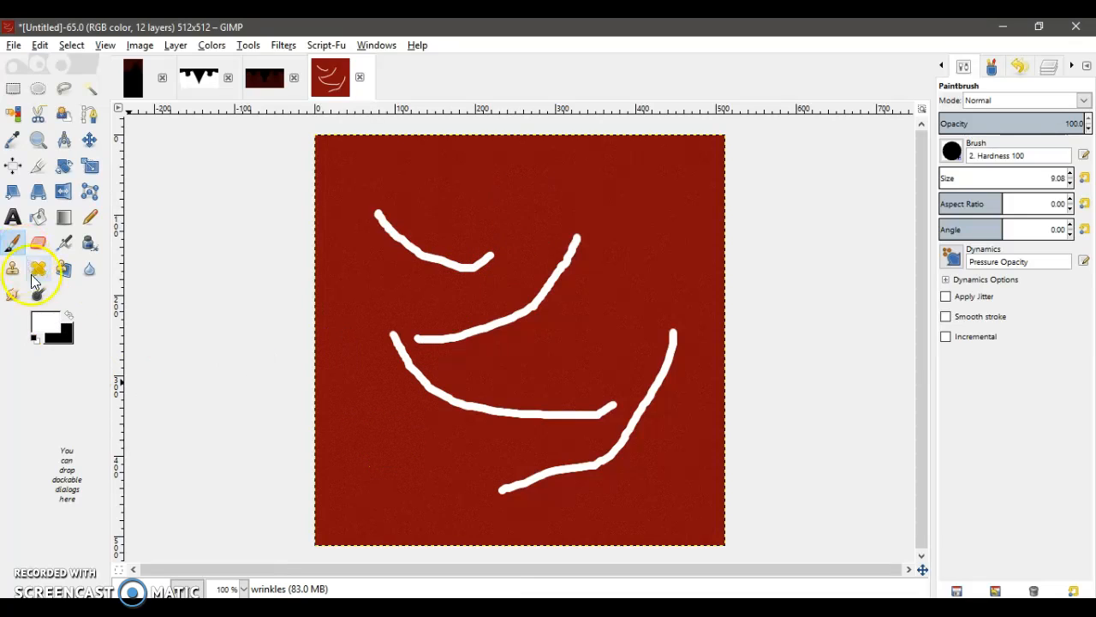
- Duplicate the wrinkles layer and invert the colours of the original wrinkles layer beneath the copy
{"action": "left_click", "coordinate": [1049, 67]}
{"action": "right_click", "coordinate": [1028, 171]}
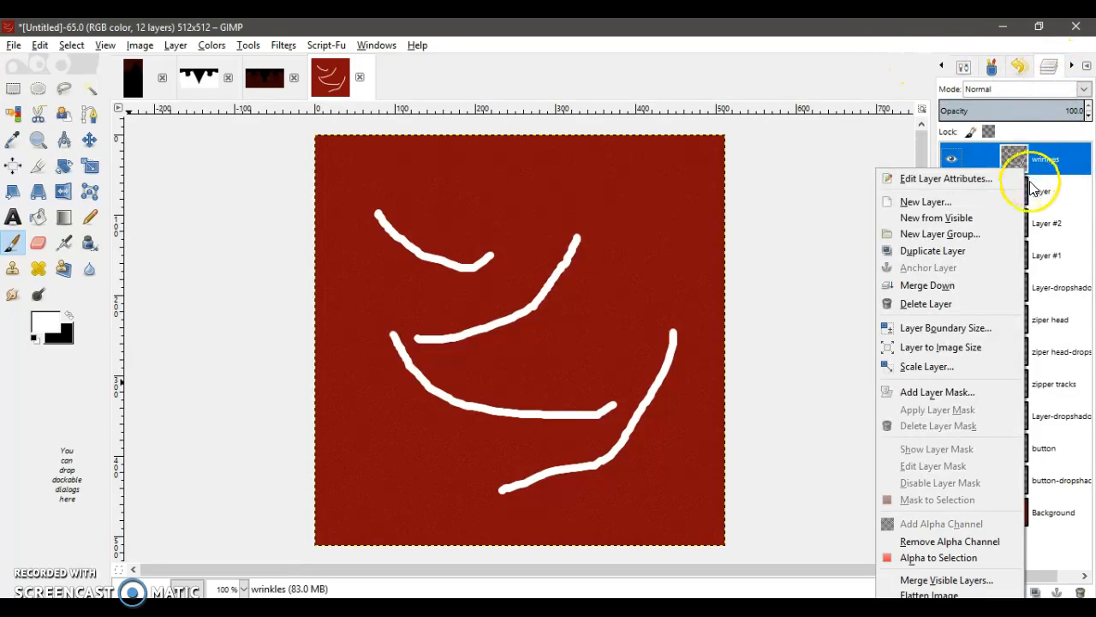
{"action": "left_click", "coordinate": [930, 253]}
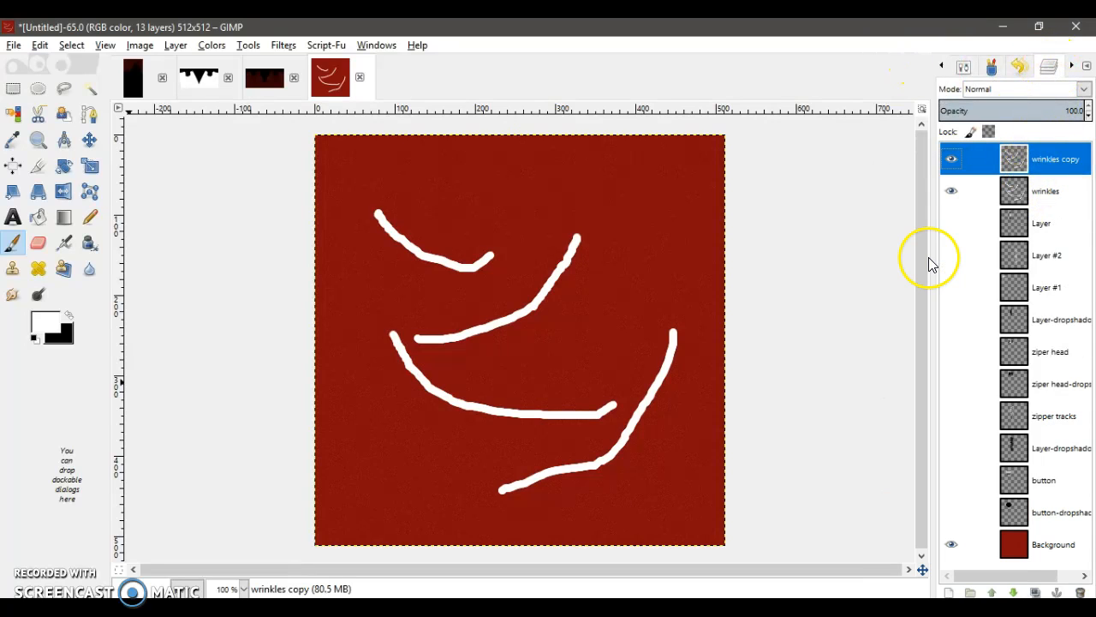
{"action": "left_click", "coordinate": [1041, 199]}
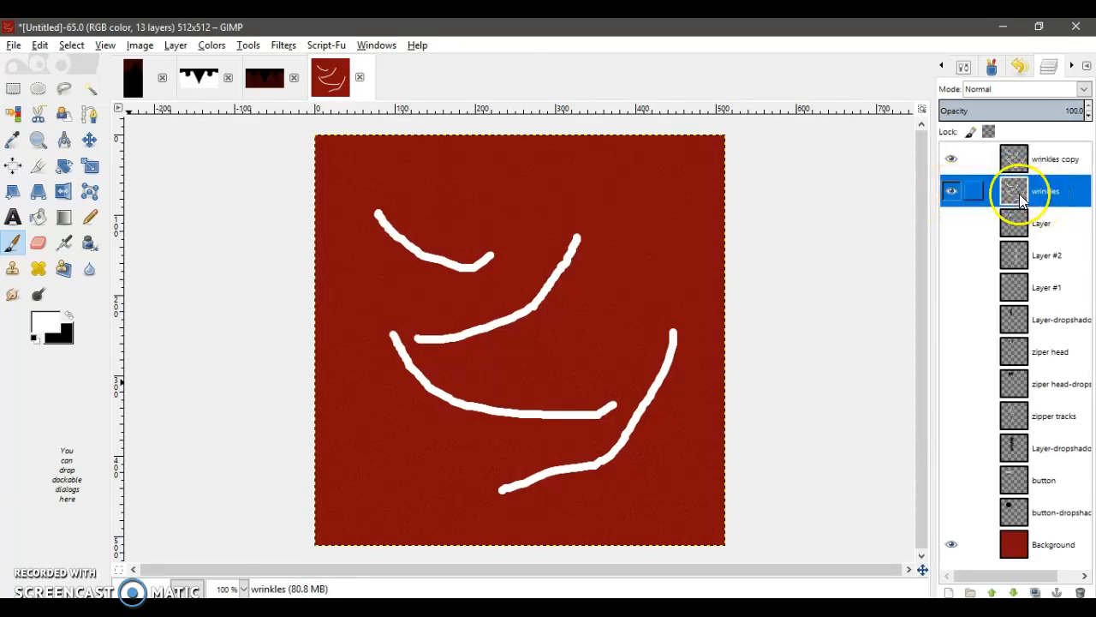
{"action": "left_click", "coordinate": [211, 46]}
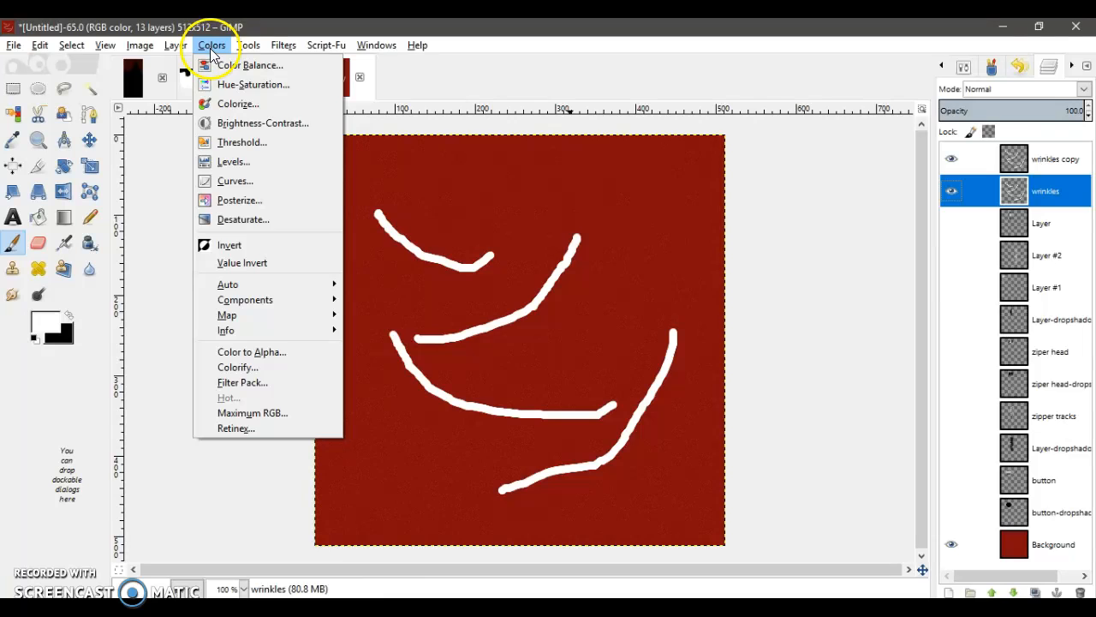
{"action": "left_click", "coordinate": [243, 246]}
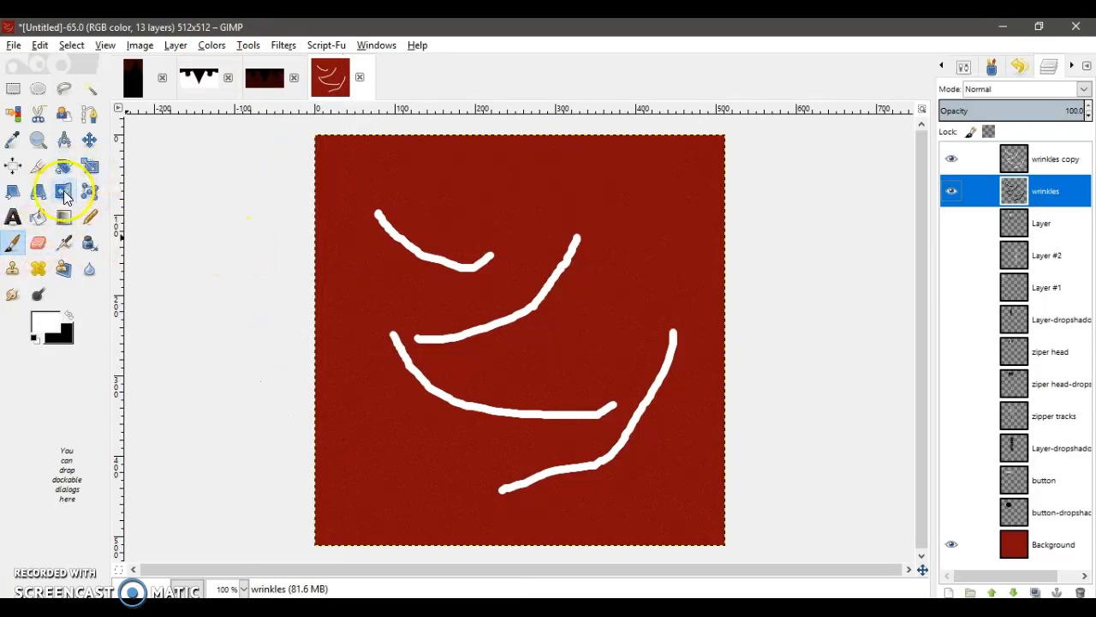
- Shift the black wrinkles layer slightly below the white strokes and merge the wrinkles copy down onto it
{"action": "left_click", "coordinate": [89, 139]}
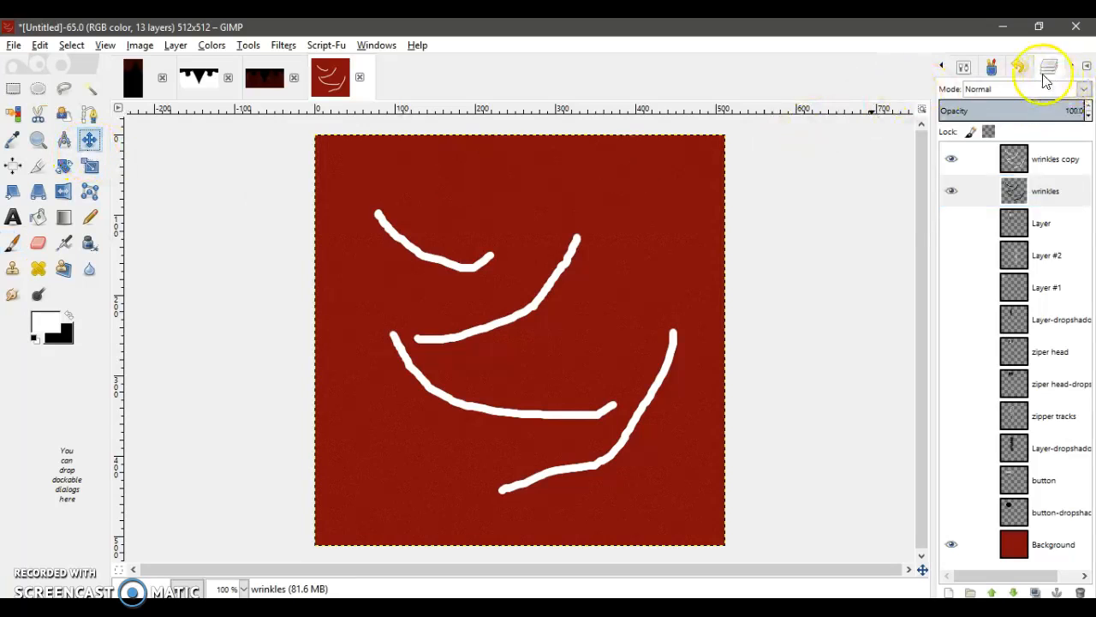
{"action": "left_click_drag", "start_coordinate": [534, 302], "coordinate": [536, 309]}
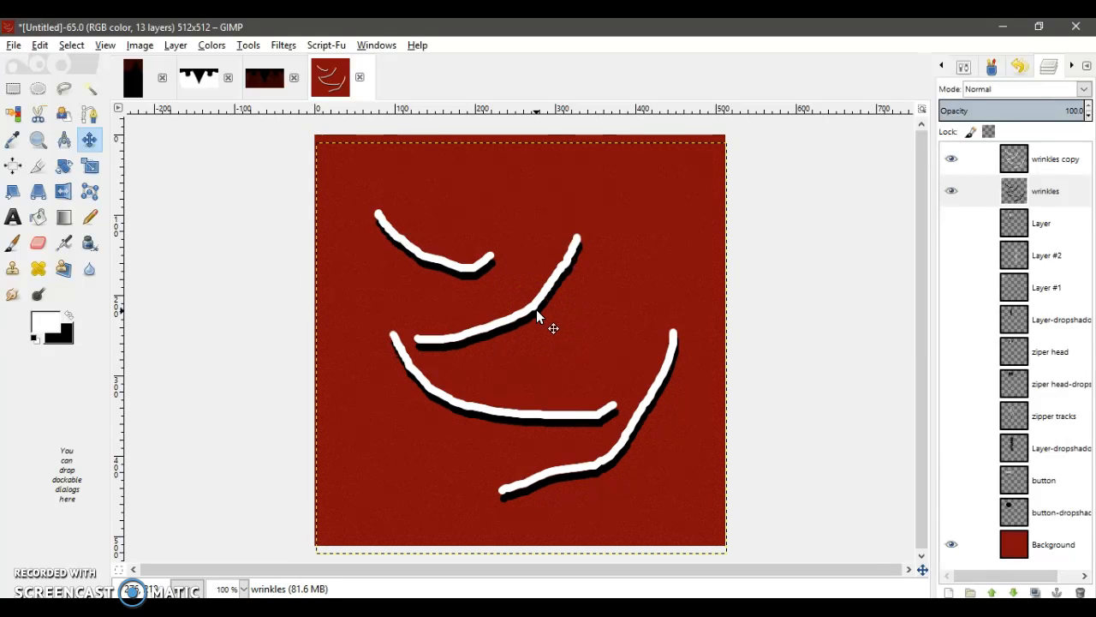
{"action": "right_click", "coordinate": [1034, 167]}
{"action": "left_click", "coordinate": [988, 286]}
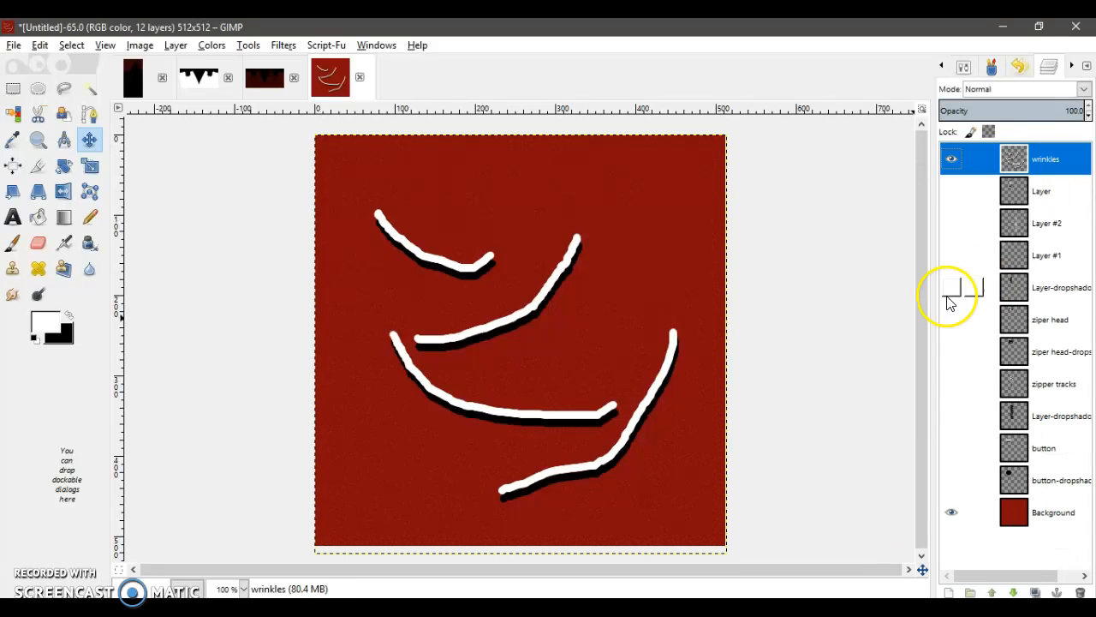
- Smudge the right end of the uppermost wrinkle outward into a fading taper, using the Smudge tool at size 24.08
{"action": "left_click", "coordinate": [13, 296]}
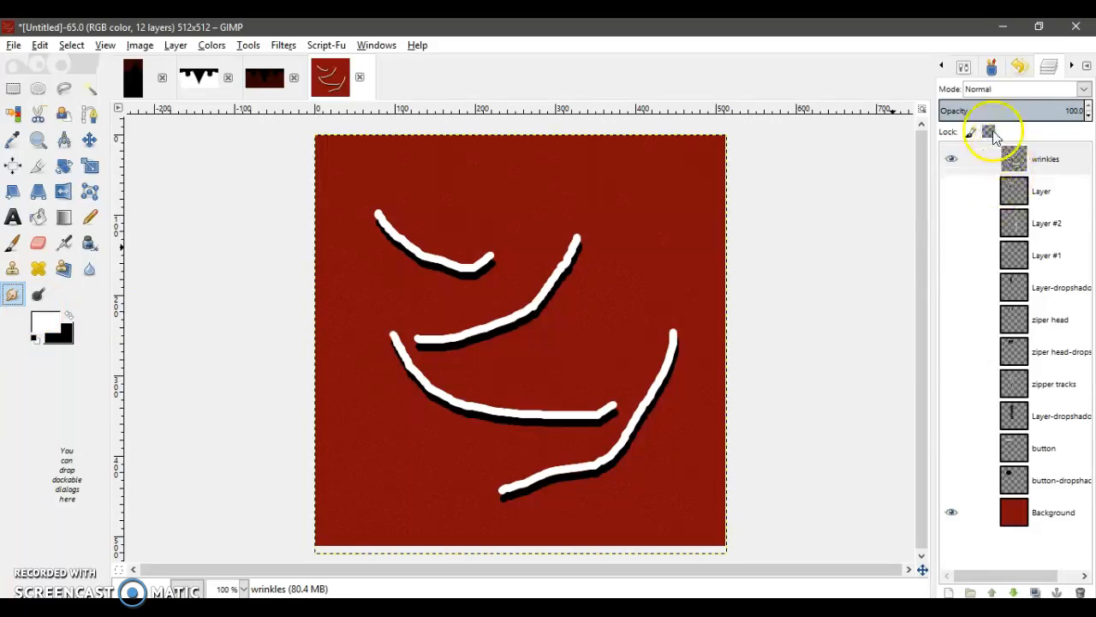
{"action": "left_click", "coordinate": [964, 66]}
{"action": "left_click", "coordinate": [1072, 174]}
{"action": "left_click", "coordinate": [1072, 174]}
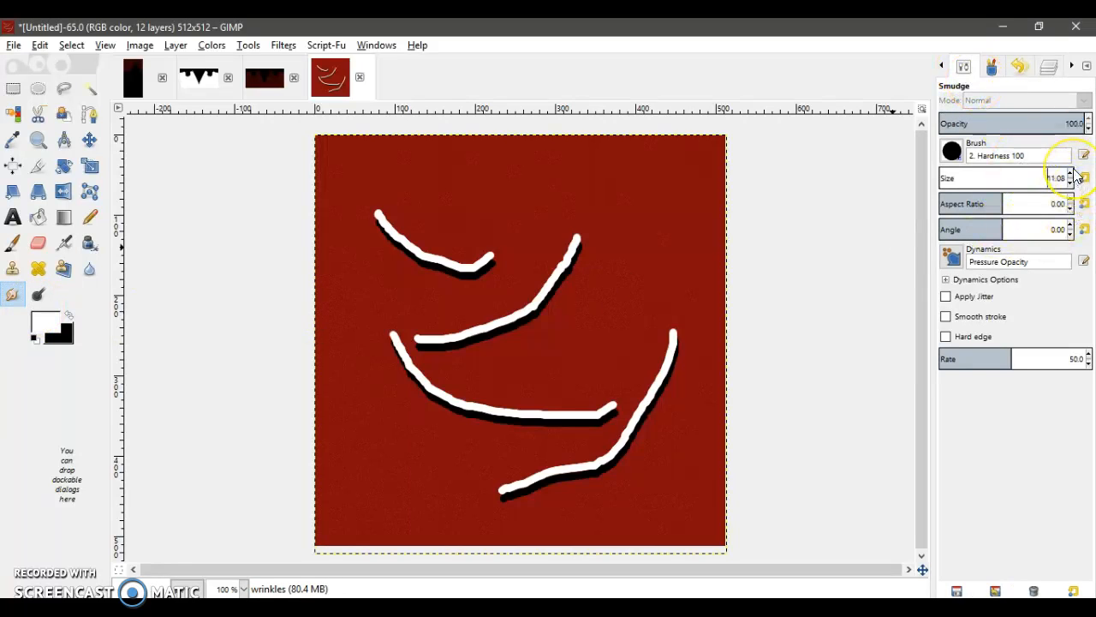
{"action": "left_click", "coordinate": [1072, 173]}
{"action": "left_click", "coordinate": [1071, 173]}
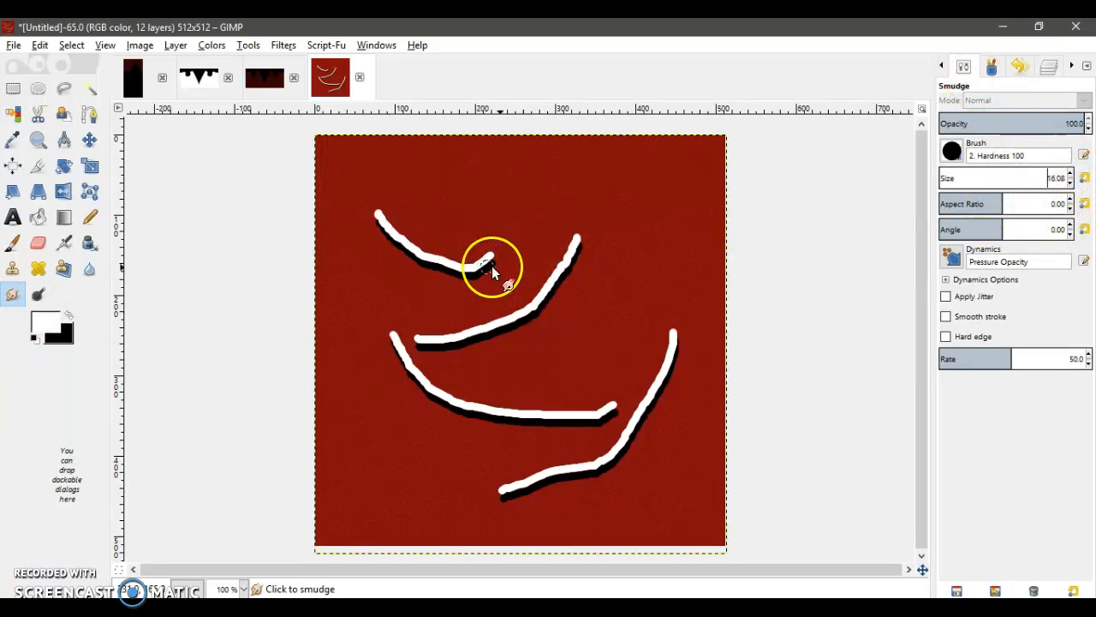
{"action": "left_click", "coordinate": [1071, 174]}
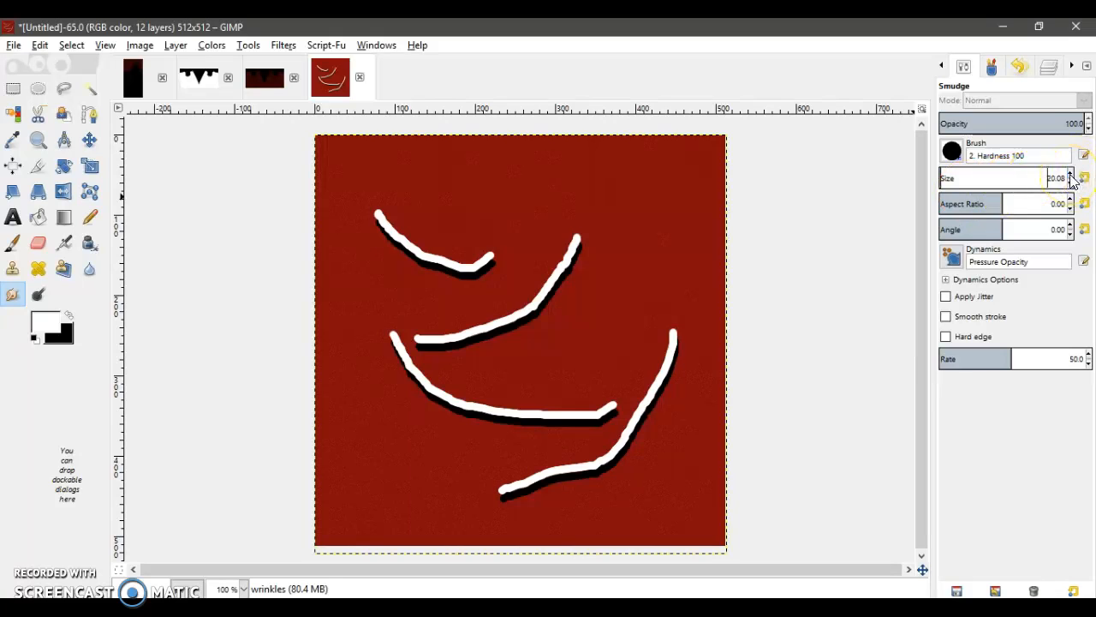
{"action": "left_click", "coordinate": [1071, 175]}
{"action": "left_click", "coordinate": [485, 265]}
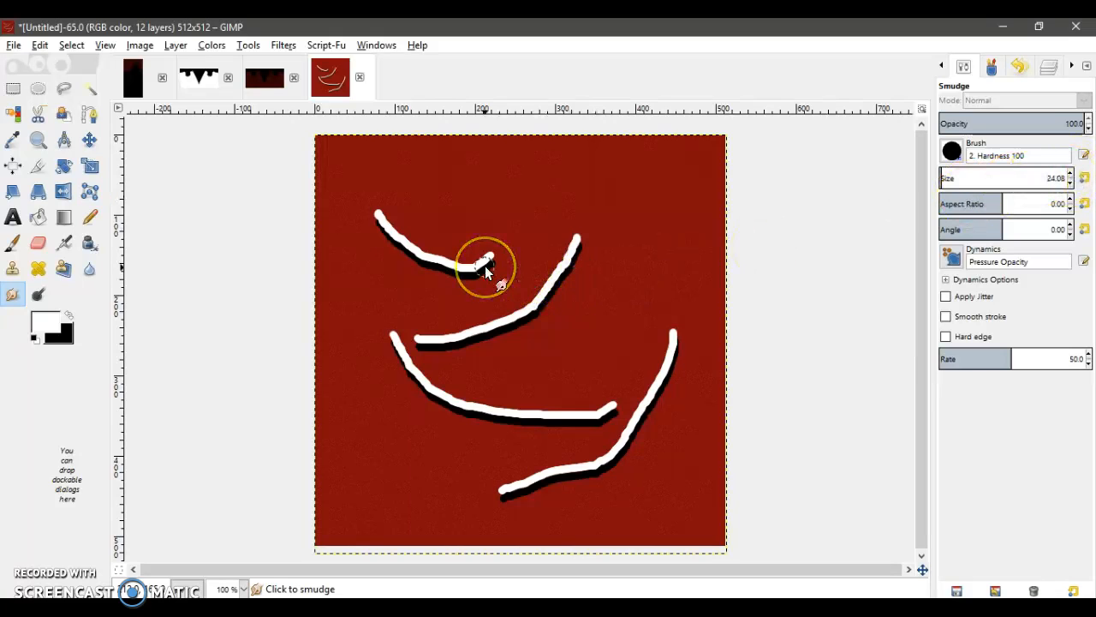
{"action": "left_click", "coordinate": [481, 267]}
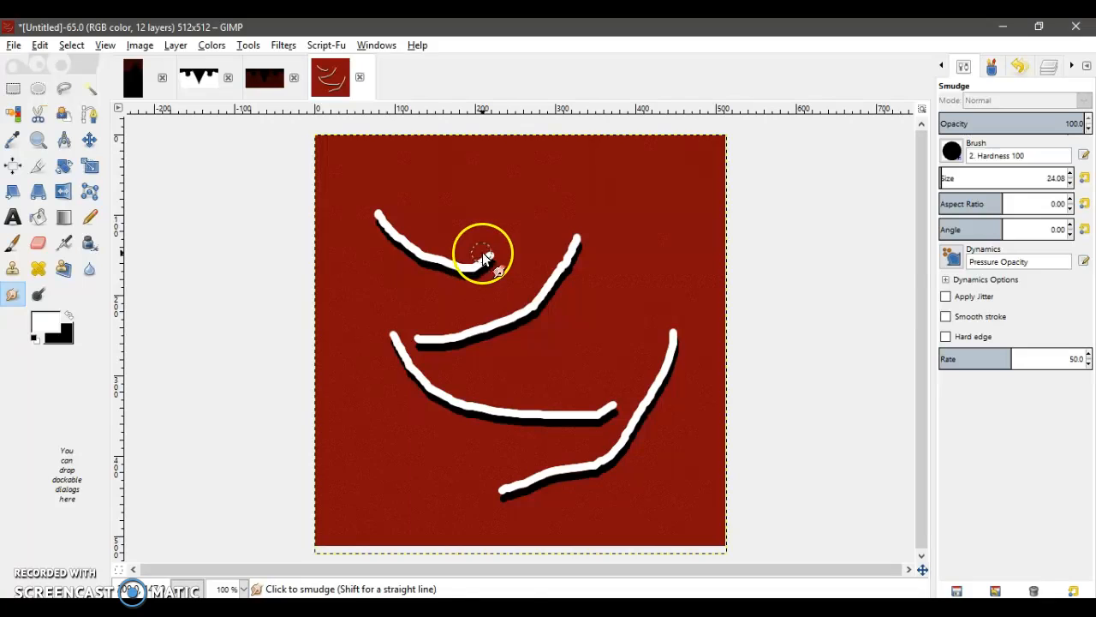
{"action": "left_click", "coordinate": [543, 215], "text": "shift"}
{"action": "left_click", "coordinate": [492, 256]}
{"action": "left_click", "coordinate": [572, 203], "text": "shift"}
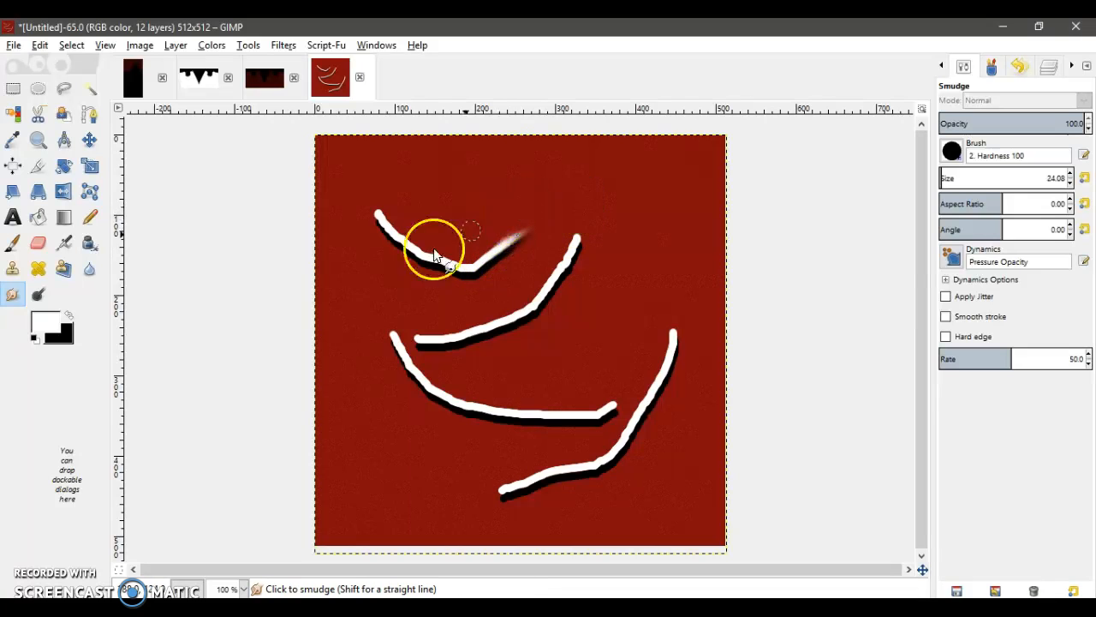
- Smudge the left end of the uppermost wrinkle up and outward into a fading taper
{"action": "left_click", "coordinate": [384, 228]}
{"action": "left_click", "coordinate": [352, 188], "text": "shift"}
{"action": "left_click", "coordinate": [385, 223]}
{"action": "left_click", "coordinate": [345, 186], "text": "shift"}
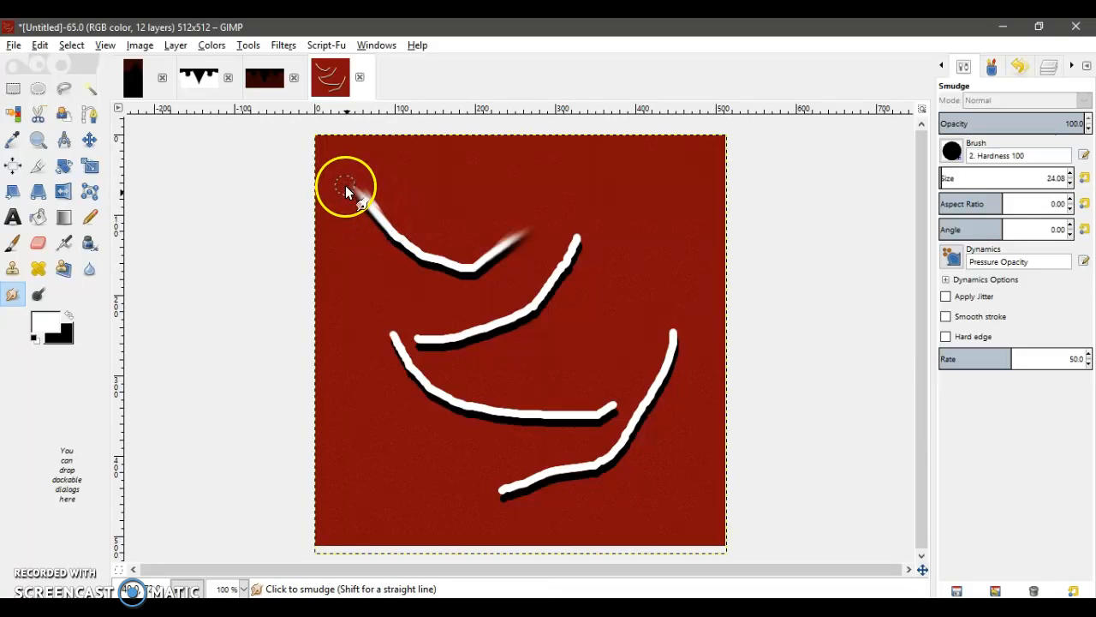
- Smudge both ends of the second wrinkle from the top outward, stretching its upper right end into a long taper
{"action": "left_click", "coordinate": [440, 338]}
{"action": "left_click", "coordinate": [410, 338], "text": "shift"}
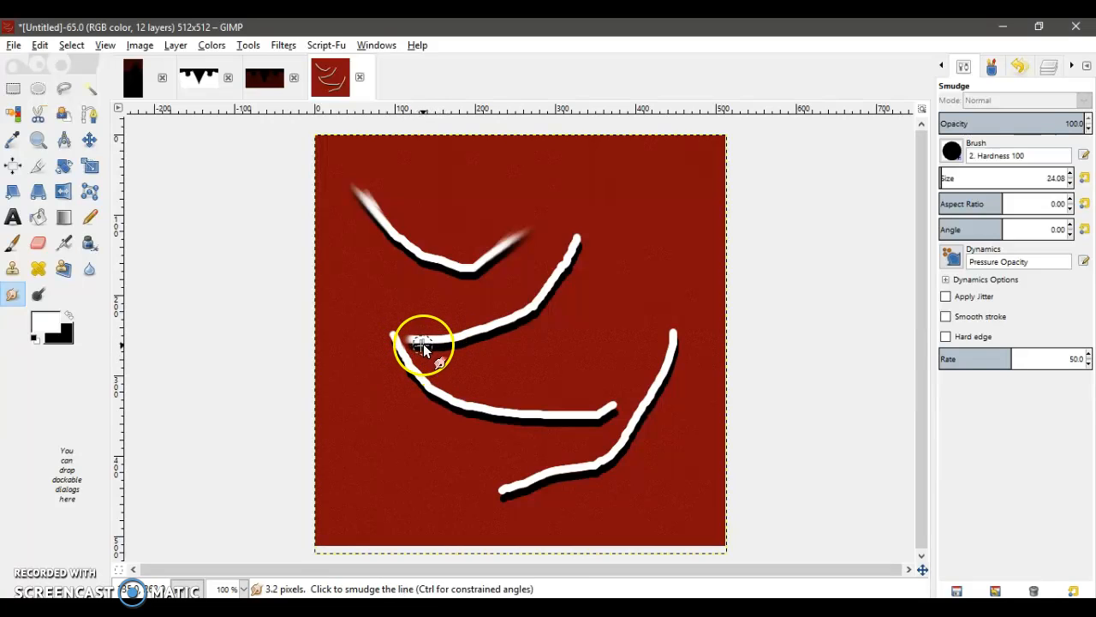
{"action": "left_click", "coordinate": [411, 339], "text": "shift"}
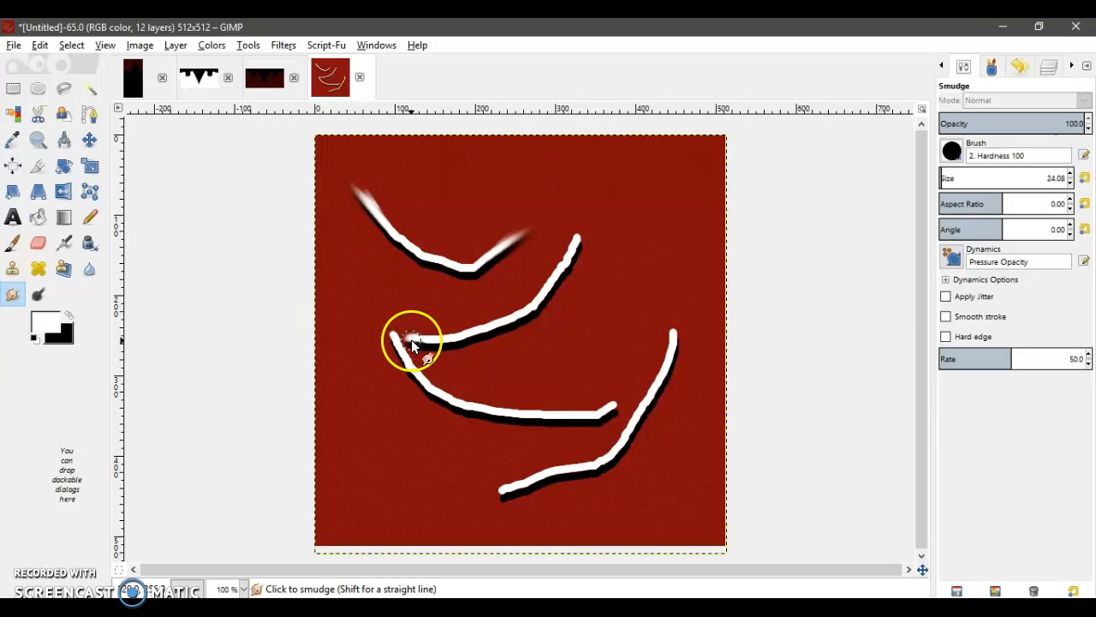
{"action": "left_click", "coordinate": [567, 247]}
{"action": "left_click", "coordinate": [610, 198], "text": "shift"}
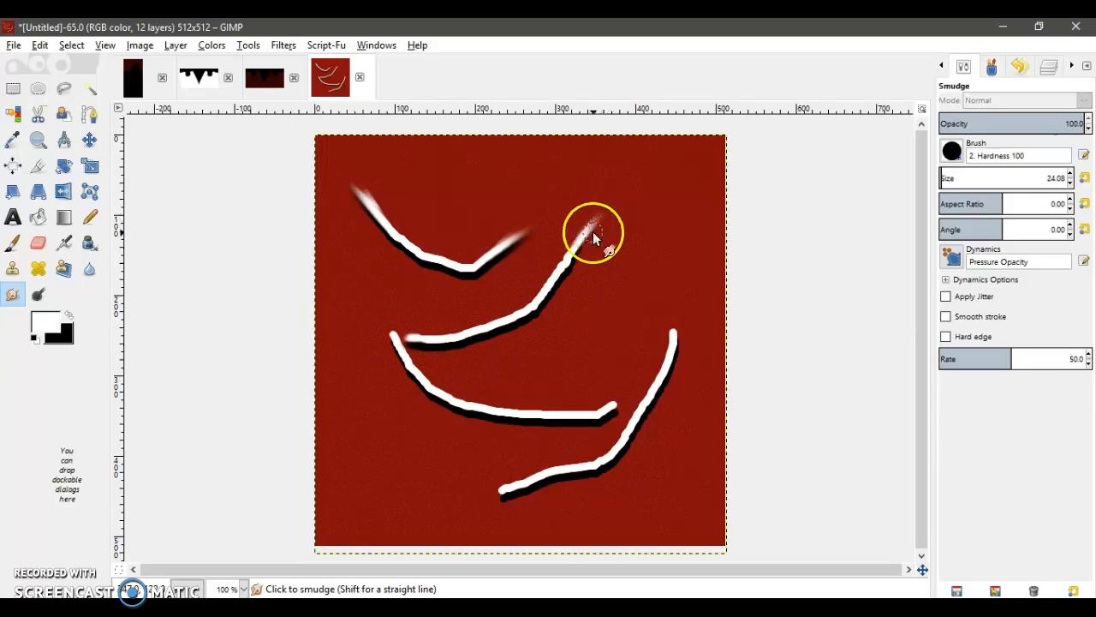
{"action": "left_click", "coordinate": [609, 198], "text": "shift"}
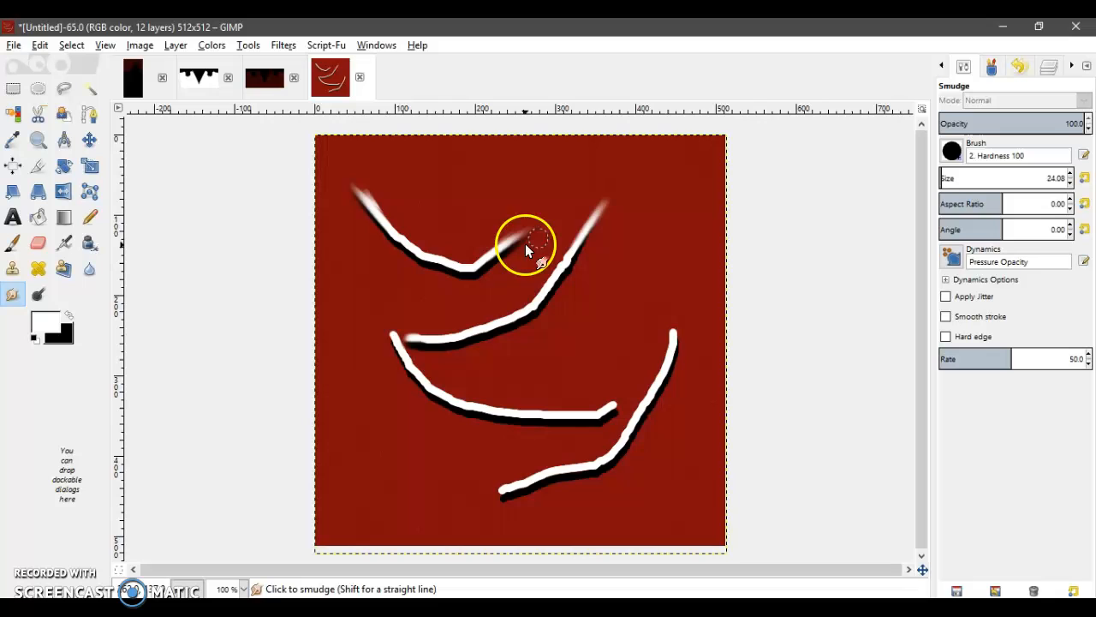
- Smudge the left end of the third wrinkle from the top up and outward into a fading taper
{"action": "left_click", "coordinate": [400, 350]}
{"action": "left_click", "coordinate": [378, 287], "text": "shift"}
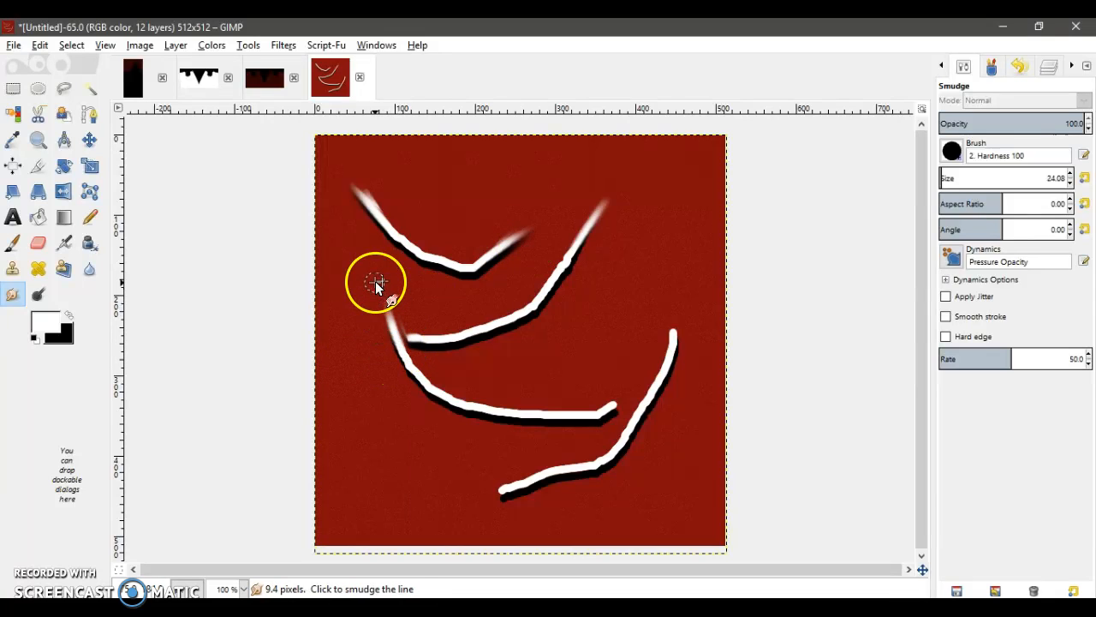
{"action": "left_click", "coordinate": [396, 344]}
{"action": "left_click", "coordinate": [364, 268], "text": "shift"}
- Smudge the right end of the third wrinkle up and outward into a soft taper
{"action": "left_click", "coordinate": [594, 419]}
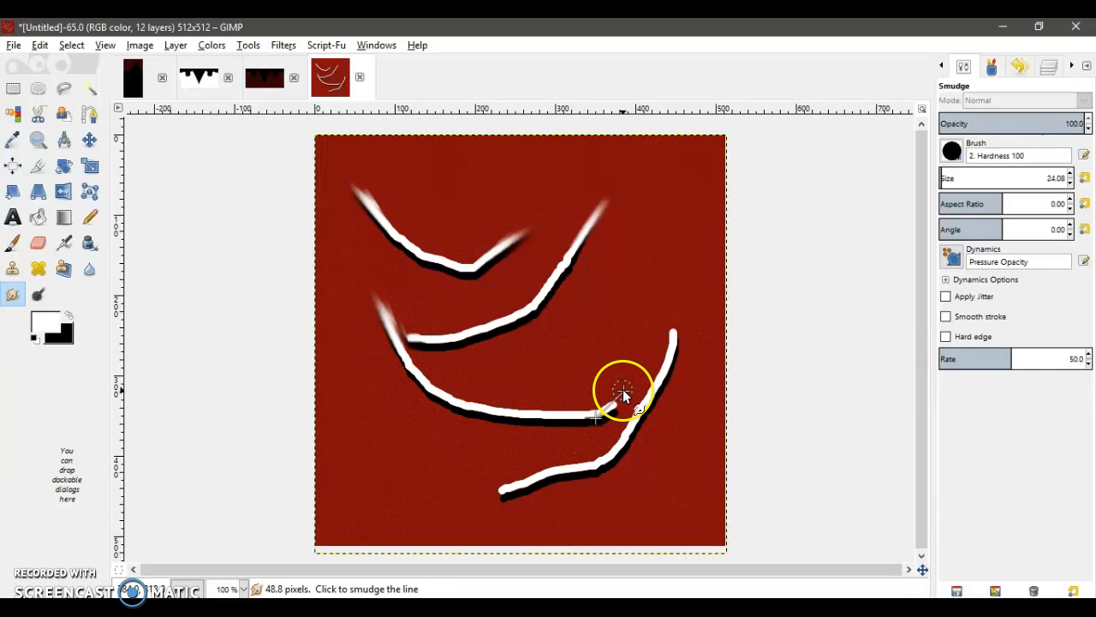
{"action": "left_click", "coordinate": [629, 381], "text": "shift"}
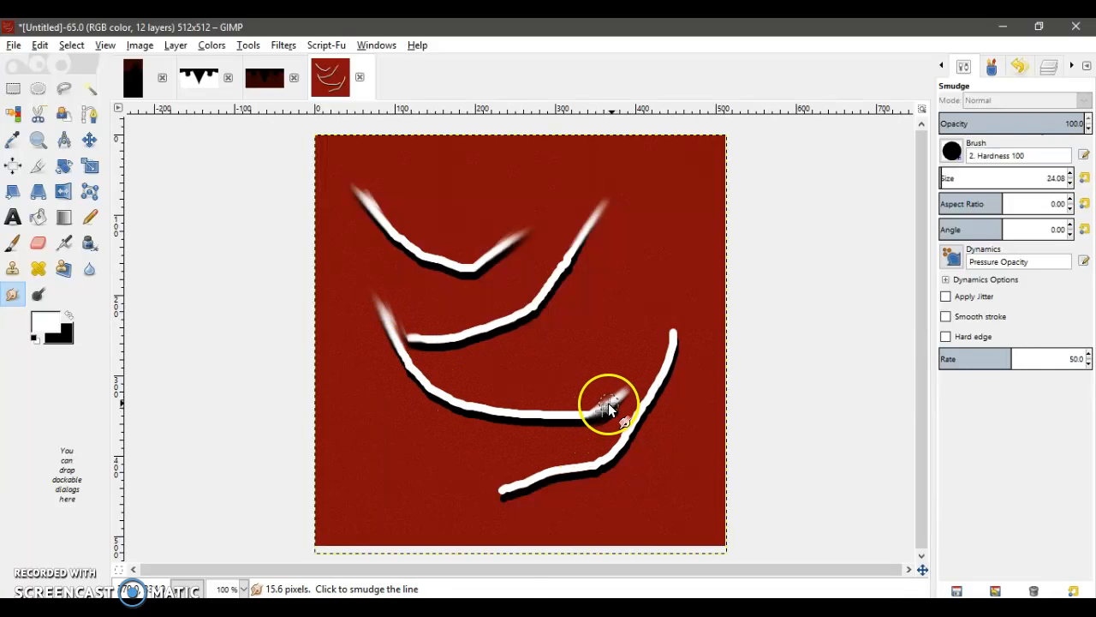
{"action": "left_click", "coordinate": [637, 370], "text": "shift"}
{"action": "left_click", "coordinate": [614, 409]}
{"action": "left_click", "coordinate": [630, 390], "text": "shift"}
- Smudge the lower left and upper right ends of the lowest wrinkle outward into fading tapers
{"action": "left_click", "coordinate": [548, 472]}
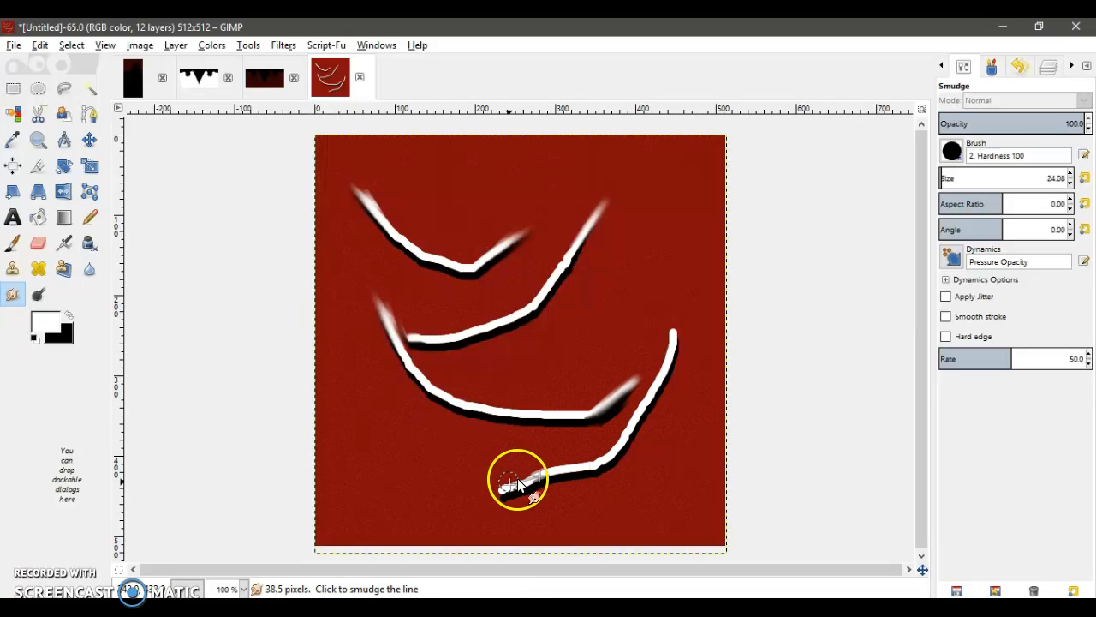
{"action": "left_click", "coordinate": [469, 498], "text": "shift"}
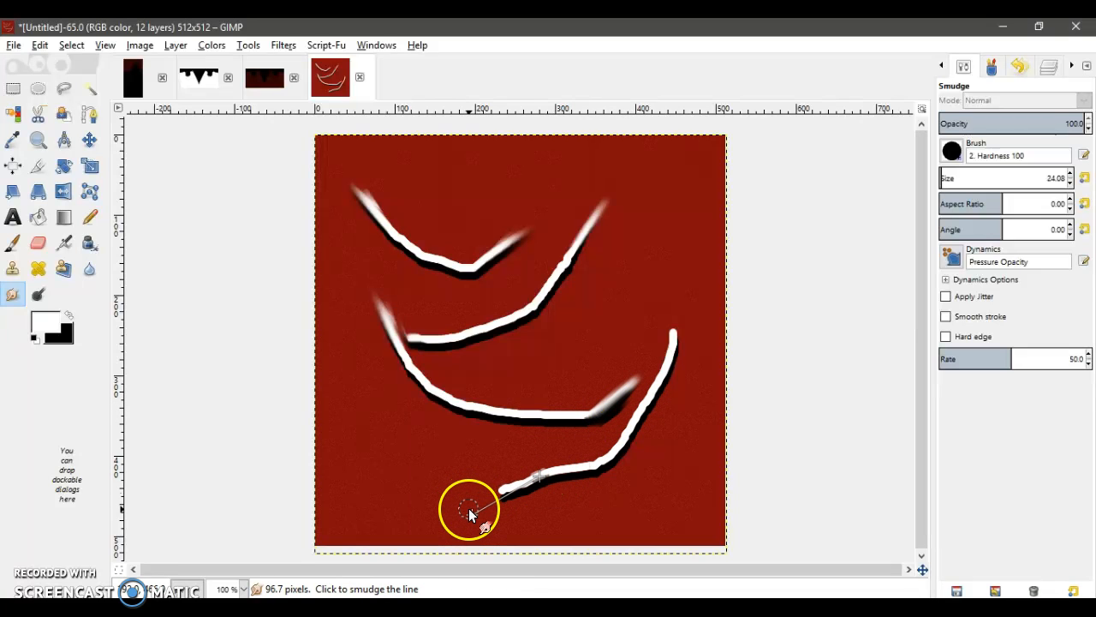
{"action": "left_click", "coordinate": [672, 355]}
{"action": "left_click", "coordinate": [674, 266], "text": "shift"}
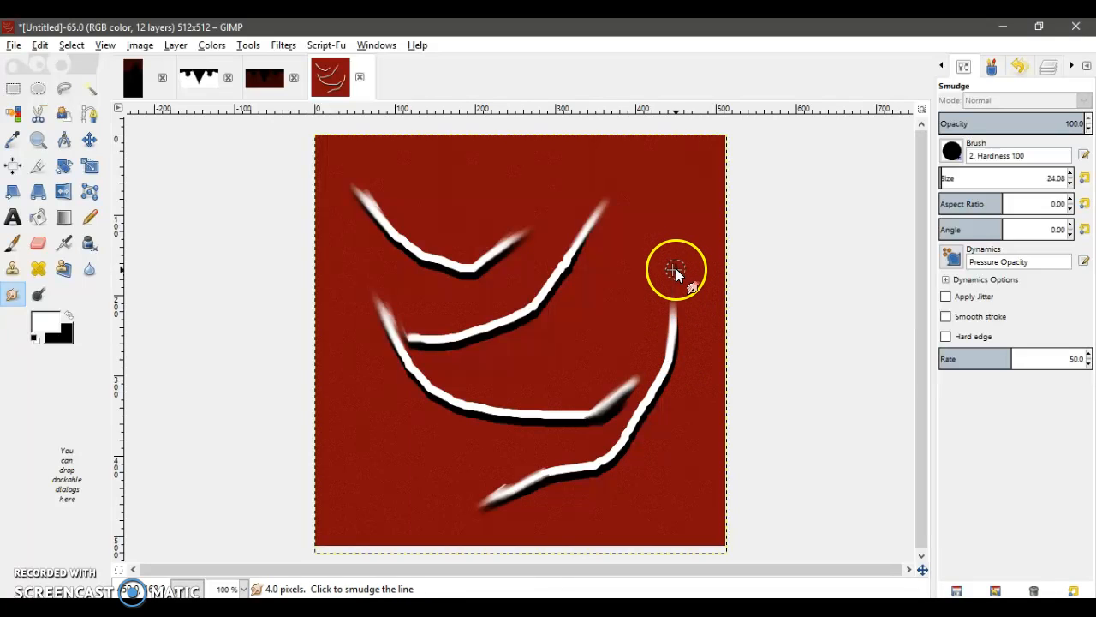
- Soften the whole length of the uppermost wrinkle with the Blur tool at size 24.08 and rate 50
{"action": "left_click", "coordinate": [89, 268]}
{"action": "mouse_move", "coordinate": [358, 190]}
{"action": "left_mouse_down"}
{"action": "mouse_move", "coordinate": [376, 214]}
{"action": "mouse_move", "coordinate": [362, 196]}
{"action": "mouse_move", "coordinate": [389, 241]}
{"action": "mouse_move", "coordinate": [365, 211]}
{"action": "mouse_move", "coordinate": [430, 268]}
{"action": "mouse_move", "coordinate": [383, 229]}
{"action": "mouse_move", "coordinate": [458, 275]}
{"action": "mouse_move", "coordinate": [423, 255]}
{"action": "left_mouse_up"}
{"action": "mouse_move", "coordinate": [481, 279]}
{"action": "left_mouse_down"}
{"action": "mouse_move", "coordinate": [435, 273]}
{"action": "mouse_move", "coordinate": [491, 251]}
{"action": "left_mouse_up"}
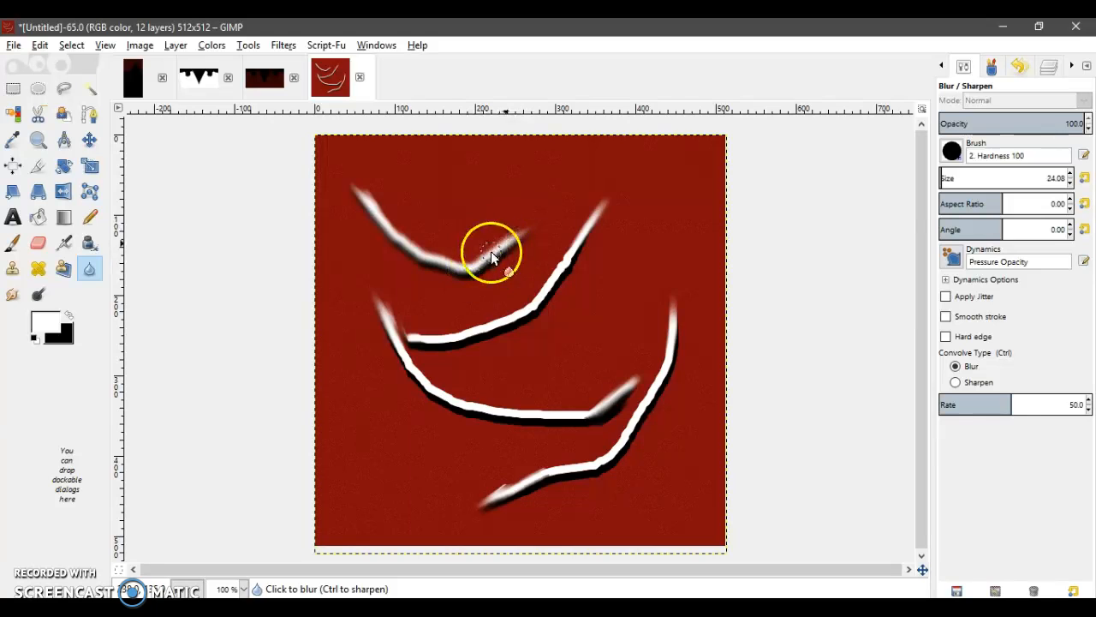
{"action": "left_click_drag", "start_coordinate": [425, 257], "coordinate": [375, 198]}
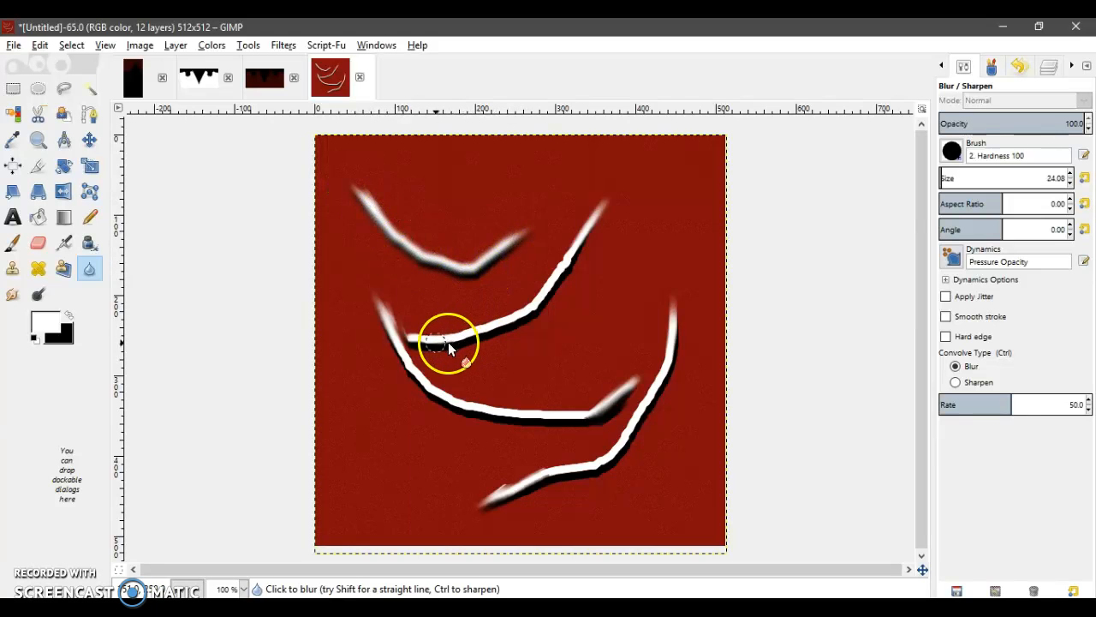
- Blur the second and third wrinkles from the top along their full length to soften their edges
{"action": "left_click_drag", "start_coordinate": [417, 341], "coordinate": [439, 335]}
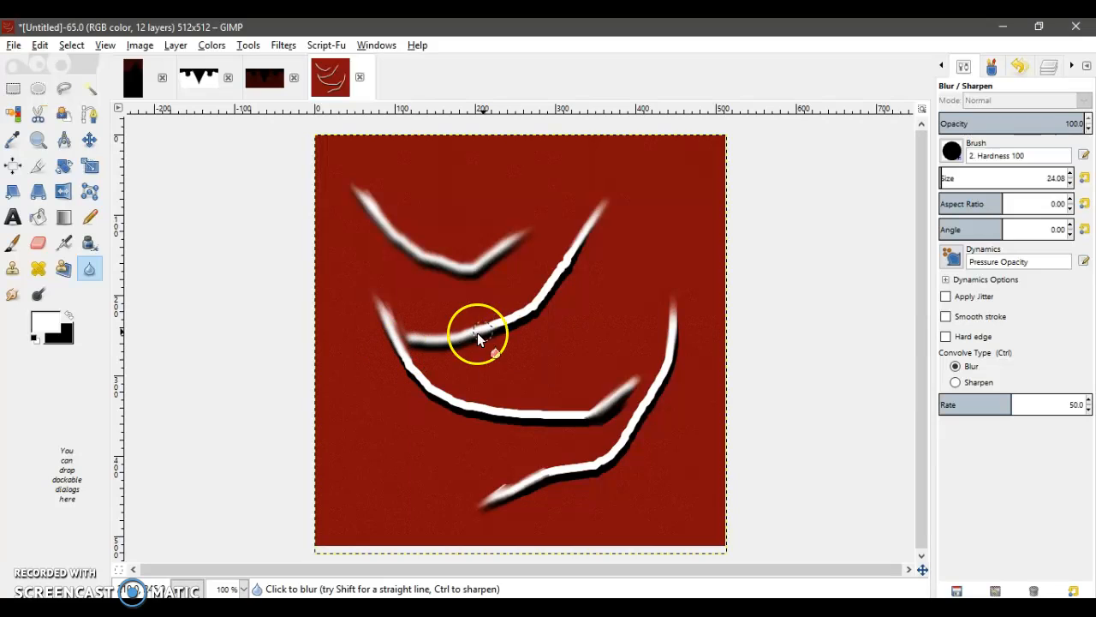
{"action": "mouse_move", "coordinate": [511, 316]}
{"action": "left_mouse_down"}
{"action": "mouse_move", "coordinate": [540, 307]}
{"action": "mouse_move", "coordinate": [524, 322]}
{"action": "mouse_move", "coordinate": [522, 301]}
{"action": "mouse_move", "coordinate": [558, 269]}
{"action": "mouse_move", "coordinate": [544, 281]}
{"action": "mouse_move", "coordinate": [550, 313]}
{"action": "mouse_move", "coordinate": [560, 258]}
{"action": "mouse_move", "coordinate": [603, 231]}
{"action": "mouse_move", "coordinate": [563, 254]}
{"action": "mouse_move", "coordinate": [572, 245]}
{"action": "mouse_move", "coordinate": [540, 311]}
{"action": "left_mouse_up"}
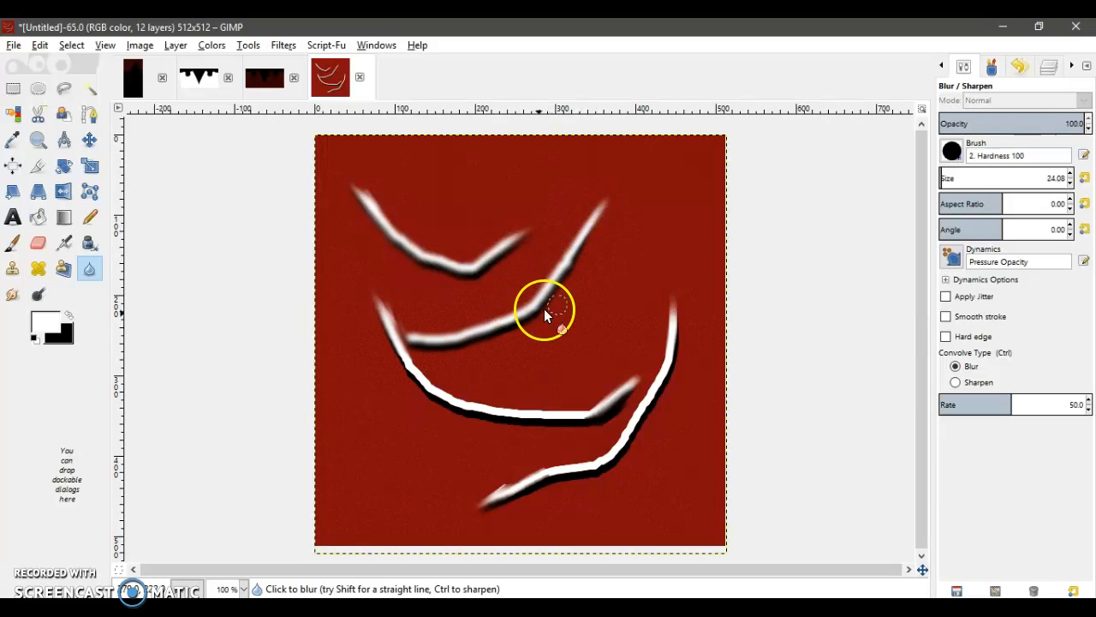
{"action": "mouse_move", "coordinate": [406, 360]}
{"action": "left_mouse_down"}
{"action": "mouse_move", "coordinate": [378, 307]}
{"action": "mouse_move", "coordinate": [410, 346]}
{"action": "mouse_move", "coordinate": [403, 357]}
{"action": "mouse_move", "coordinate": [450, 399]}
{"action": "mouse_move", "coordinate": [414, 381]}
{"action": "mouse_move", "coordinate": [494, 415]}
{"action": "mouse_move", "coordinate": [528, 414]}
{"action": "mouse_move", "coordinate": [451, 405]}
{"action": "mouse_move", "coordinate": [574, 415]}
{"action": "mouse_move", "coordinate": [503, 425]}
{"action": "mouse_move", "coordinate": [558, 422]}
{"action": "mouse_move", "coordinate": [491, 421]}
{"action": "mouse_move", "coordinate": [569, 404]}
{"action": "mouse_move", "coordinate": [518, 419]}
{"action": "mouse_move", "coordinate": [420, 413]}
{"action": "mouse_move", "coordinate": [516, 410]}
{"action": "mouse_move", "coordinate": [359, 357]}
{"action": "left_mouse_up"}
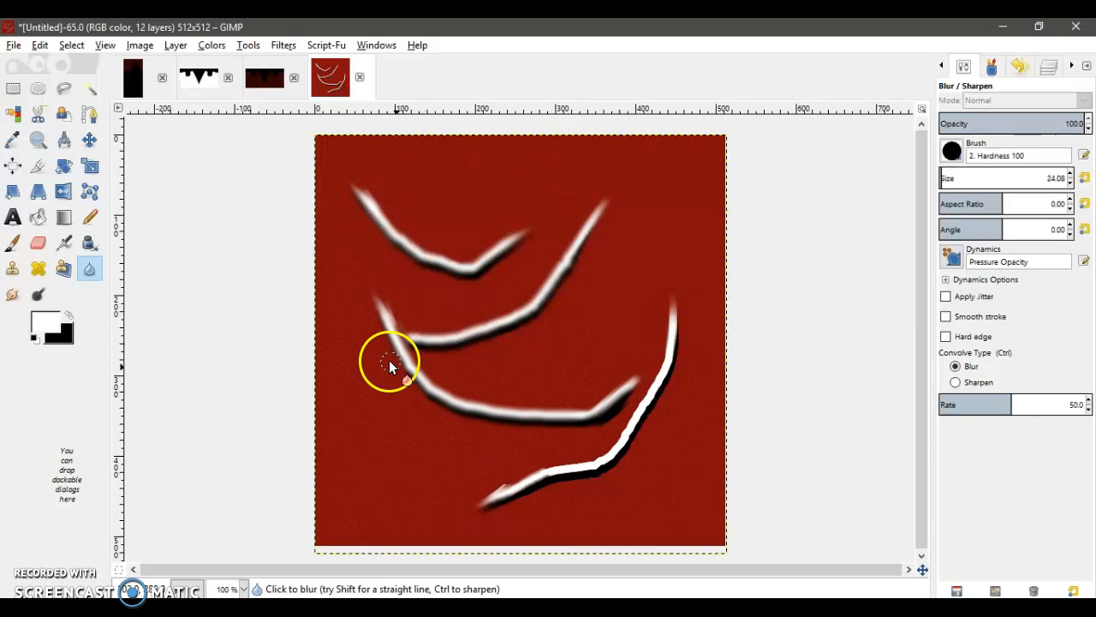
{"action": "left_click_drag", "start_coordinate": [383, 314], "coordinate": [385, 315]}
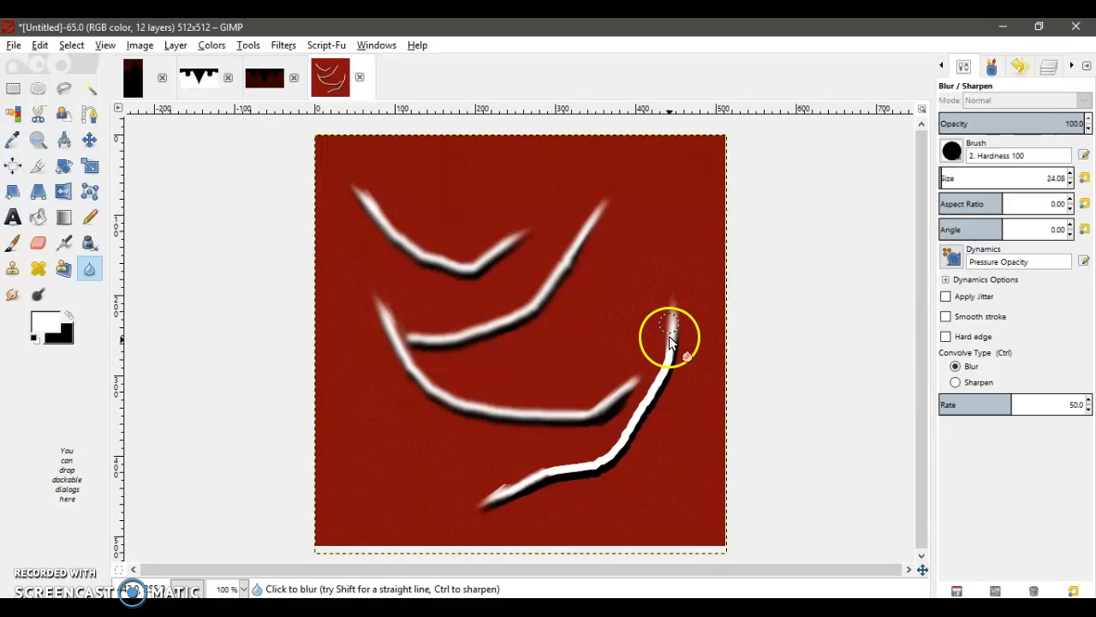
- Blur the lowest wrinkle along its full length, down to its lower left tip
{"action": "mouse_move", "coordinate": [653, 390]}
{"action": "left_mouse_down"}
{"action": "mouse_move", "coordinate": [612, 465]}
{"action": "mouse_move", "coordinate": [531, 482]}
{"action": "mouse_move", "coordinate": [581, 472]}
{"action": "left_mouse_up"}
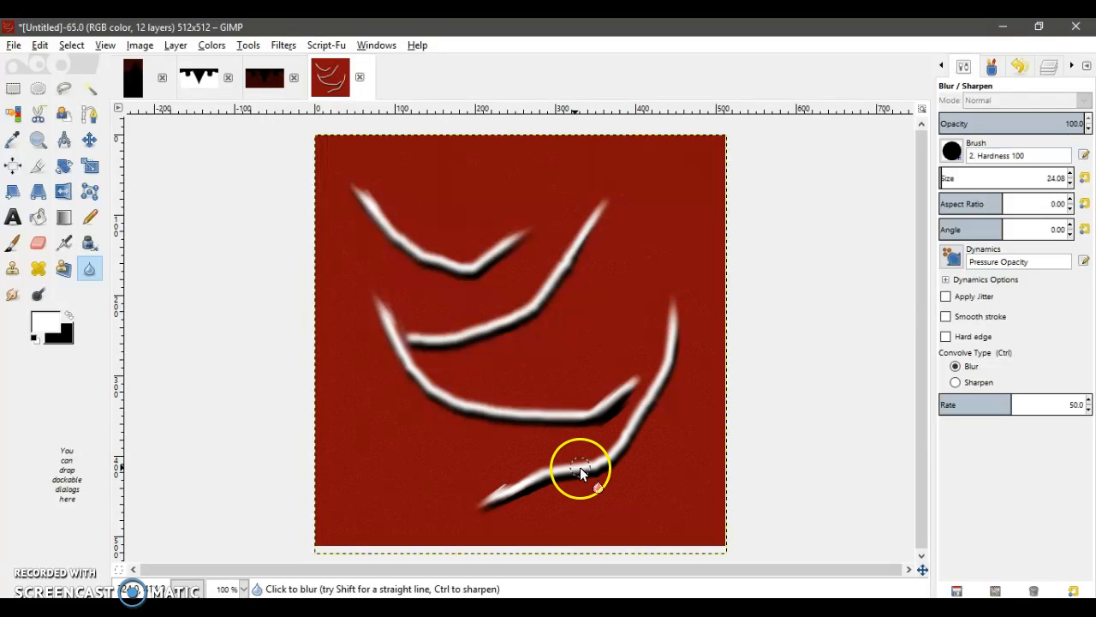
{"action": "left_click_drag", "start_coordinate": [480, 514], "coordinate": [486, 501]}
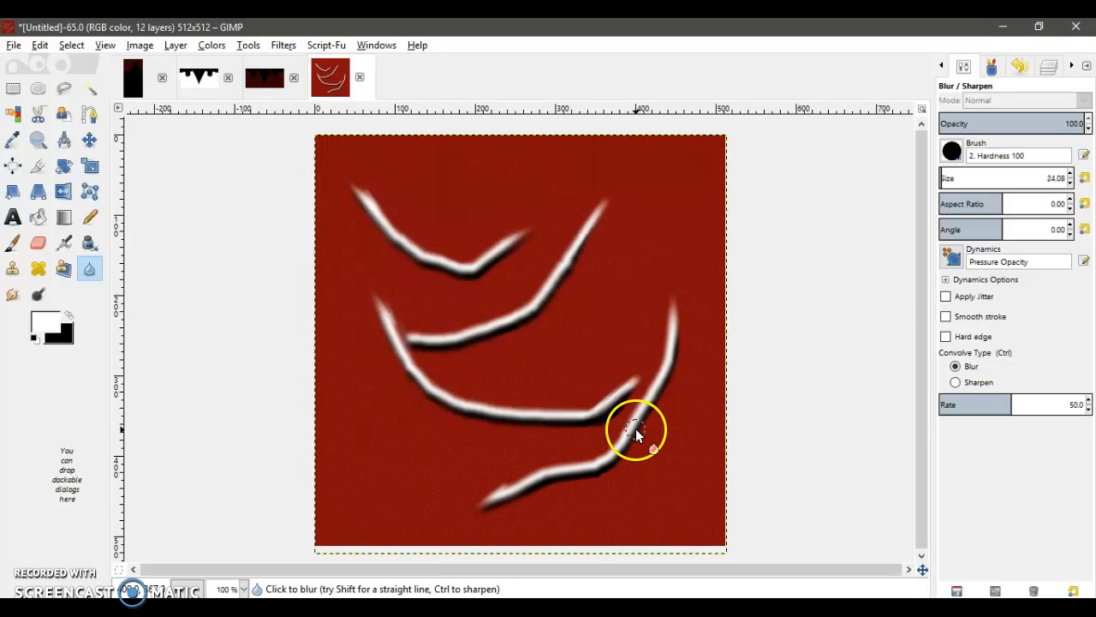
{"action": "mouse_move", "coordinate": [563, 296]}
{"action": "left_mouse_down"}
{"action": "mouse_move", "coordinate": [517, 284]}
{"action": "mouse_move", "coordinate": [505, 262]}
{"action": "mouse_move", "coordinate": [470, 267]}
{"action": "mouse_move", "coordinate": [513, 237]}
{"action": "mouse_move", "coordinate": [499, 269]}
{"action": "mouse_move", "coordinate": [546, 231]}
{"action": "left_mouse_up"}
- Apply a Gaussian Blur to the wrinkles layer with horizontal and vertical radii of 11 px, using the RLE method
{"action": "left_click_drag", "start_coordinate": [285, 45], "coordinate": [550, 162]}
{"action": "left_click", "coordinate": [540, 431]}
{"action": "left_click", "coordinate": [541, 431]}
{"action": "left_click", "coordinate": [540, 438]}
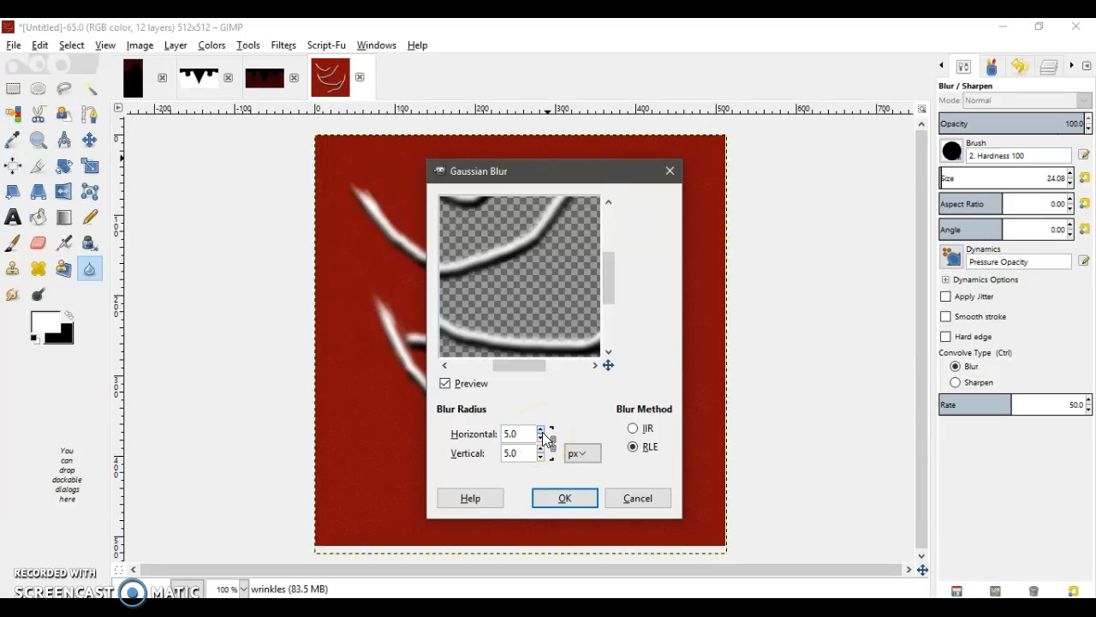
{"action": "left_click", "coordinate": [542, 432]}
{"action": "left_click", "coordinate": [538, 432]}
{"action": "left_click", "coordinate": [537, 432]}
{"action": "left_click", "coordinate": [539, 432]}
{"action": "left_click", "coordinate": [540, 432]}
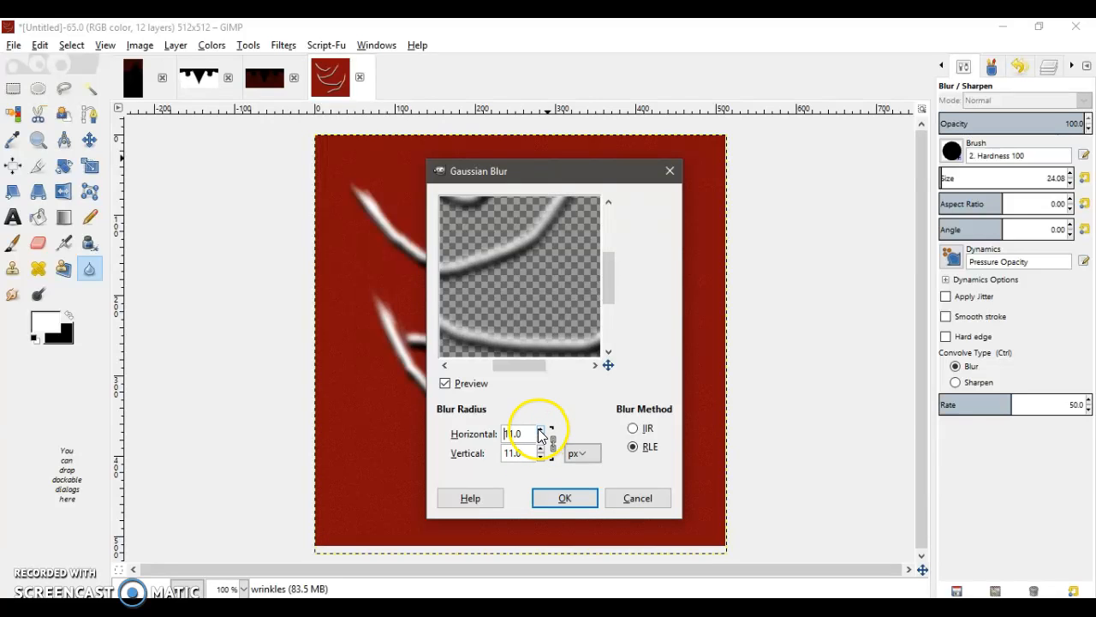
{"action": "left_click", "coordinate": [553, 495]}
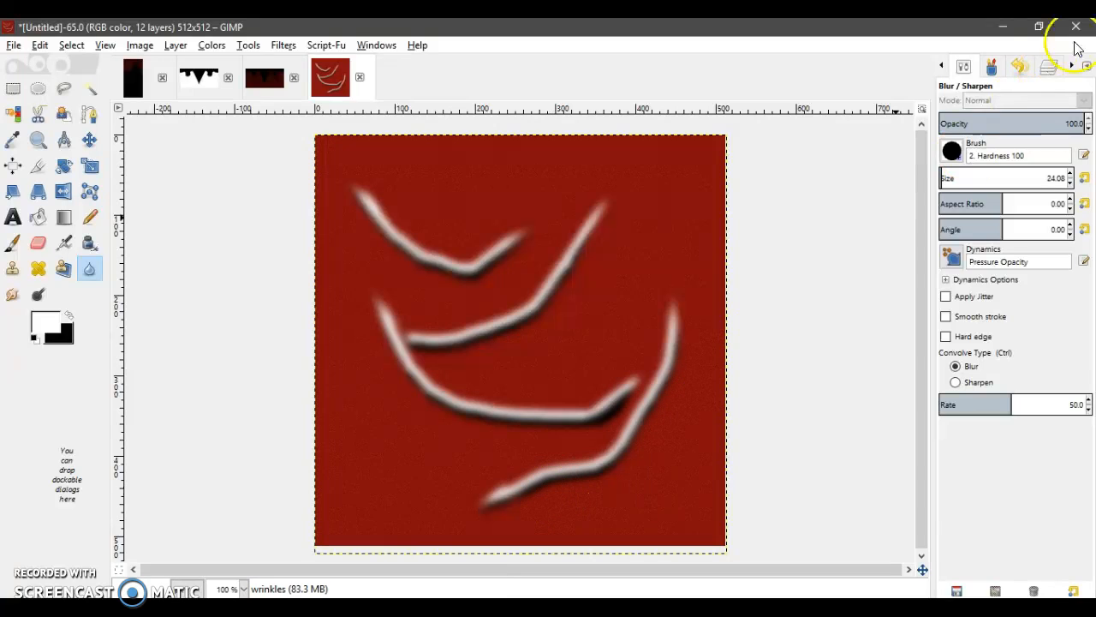
- Blend the wrinkles layer into the red fabric with Overlay mode and an opacity of 32
{"action": "left_click", "coordinate": [1048, 67]}
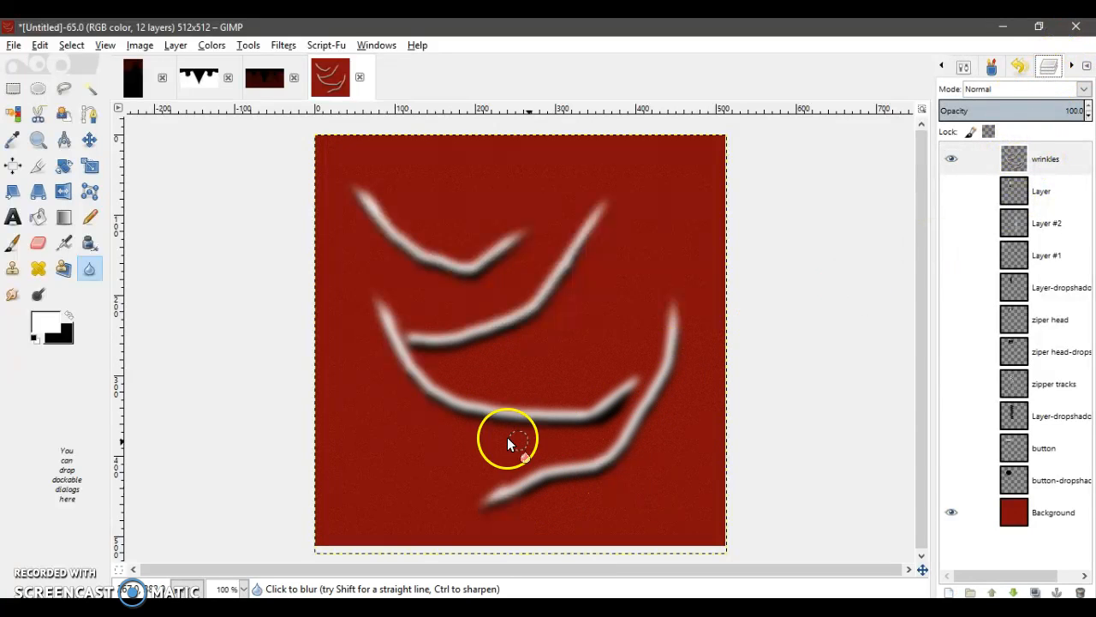
{"action": "left_click", "coordinate": [1075, 89]}
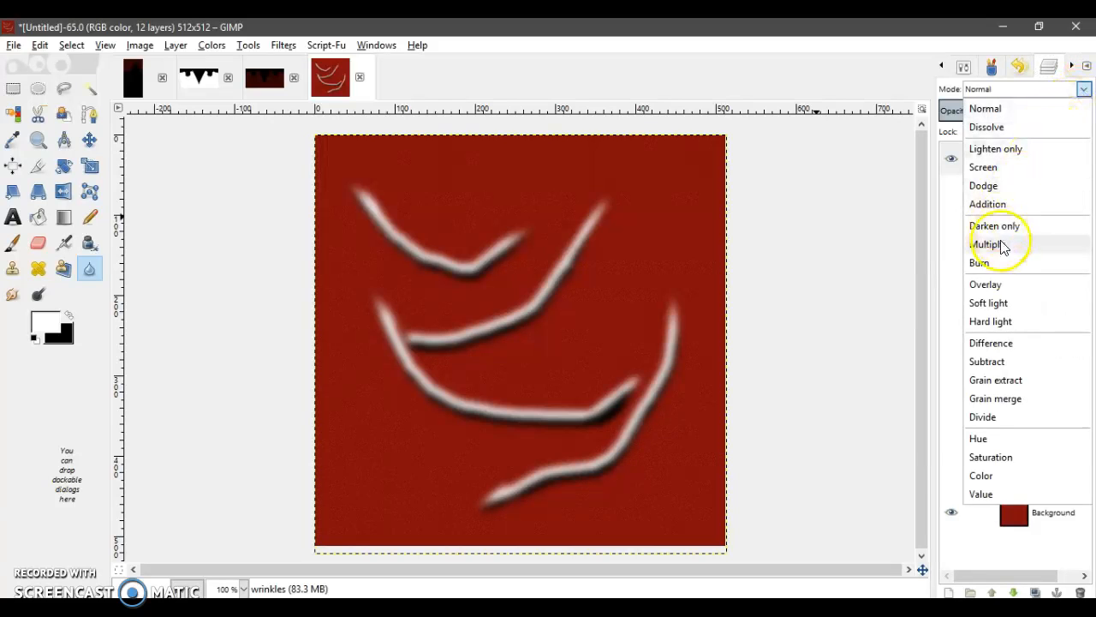
{"action": "left_click", "coordinate": [1009, 286]}
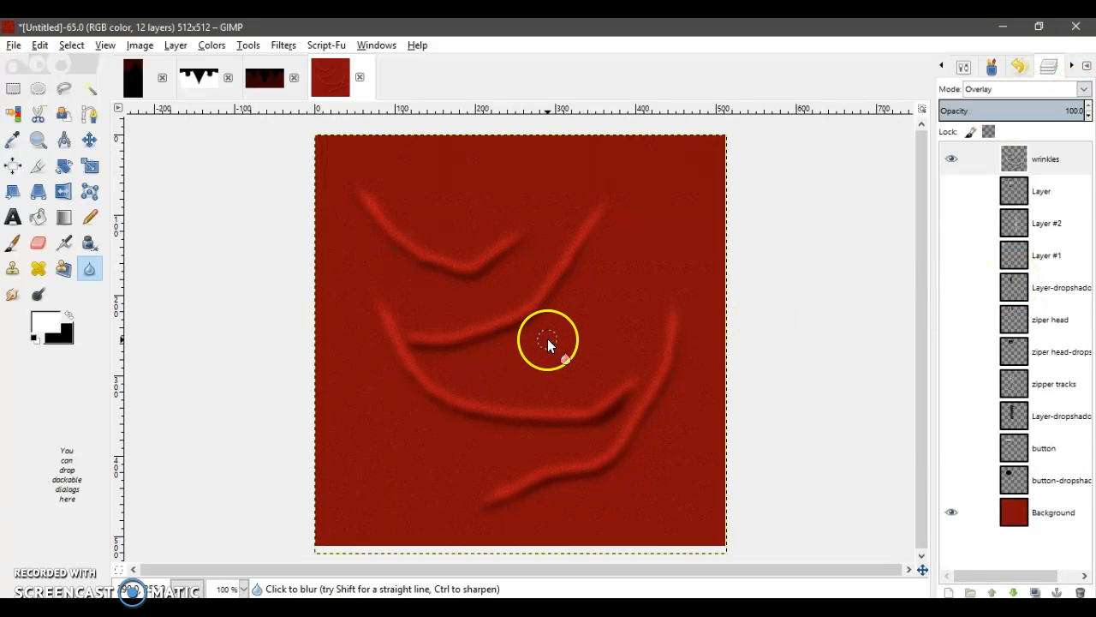
{"action": "left_click_drag", "start_coordinate": [1088, 120], "coordinate": [1089, 120]}
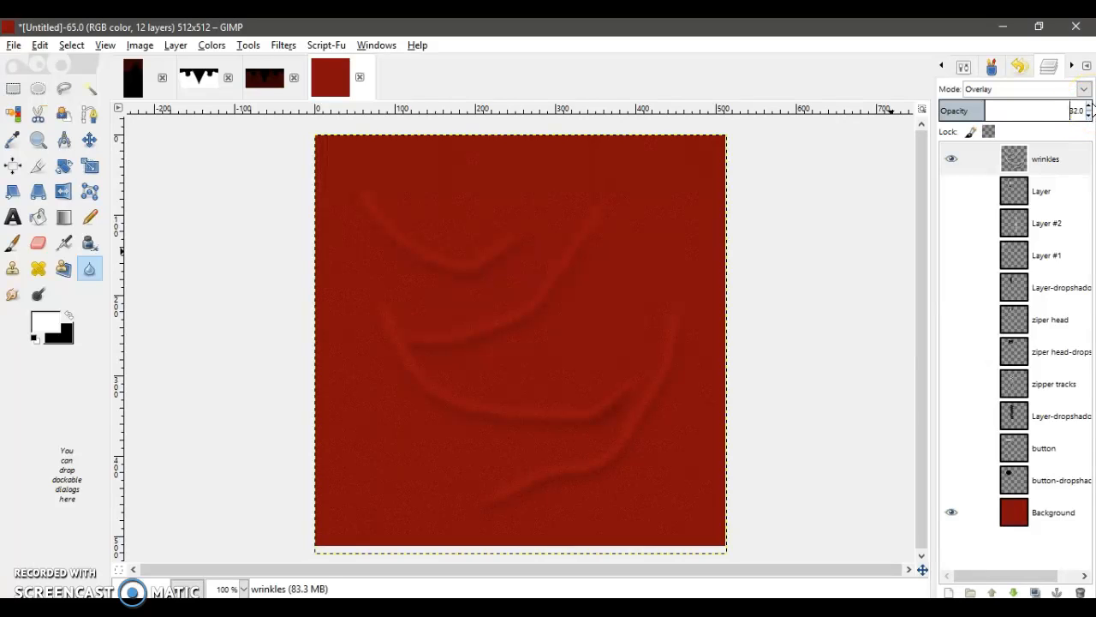
{"action": "left_click", "coordinate": [511, 299]}
- Scale the wrinkles layer to a flattened 517 × 130 px and shift it toward the upper middle of the fabric
{"action": "left_click", "coordinate": [94, 169]}
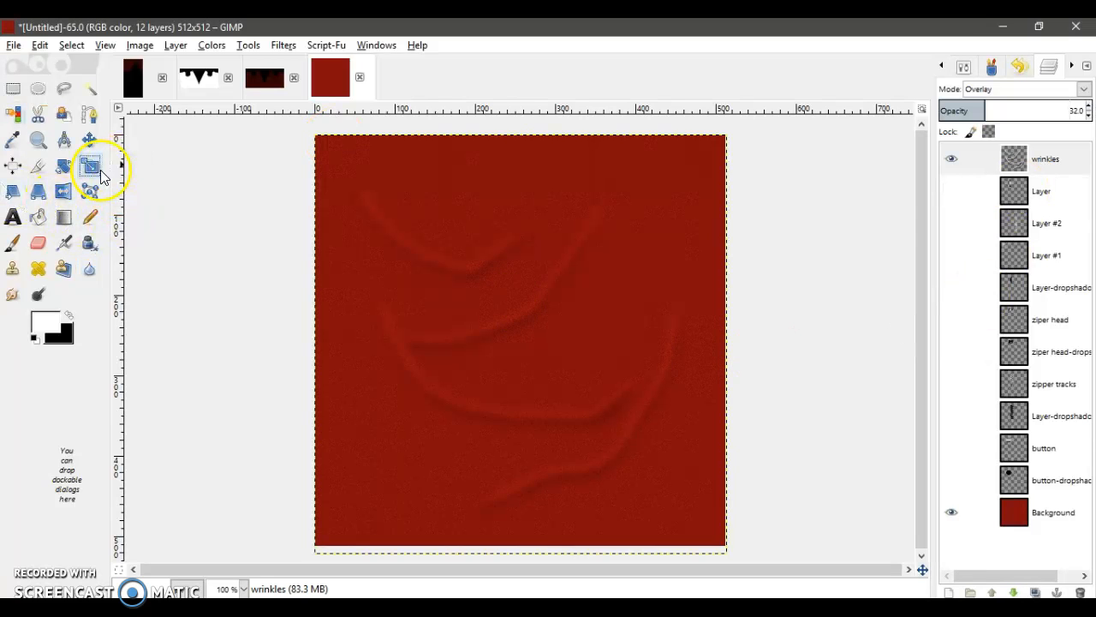
{"action": "left_click", "coordinate": [605, 457]}
{"action": "left_click_drag", "start_coordinate": [605, 458], "coordinate": [642, 264]}
{"action": "left_click_drag", "start_coordinate": [397, 171], "coordinate": [443, 299]}
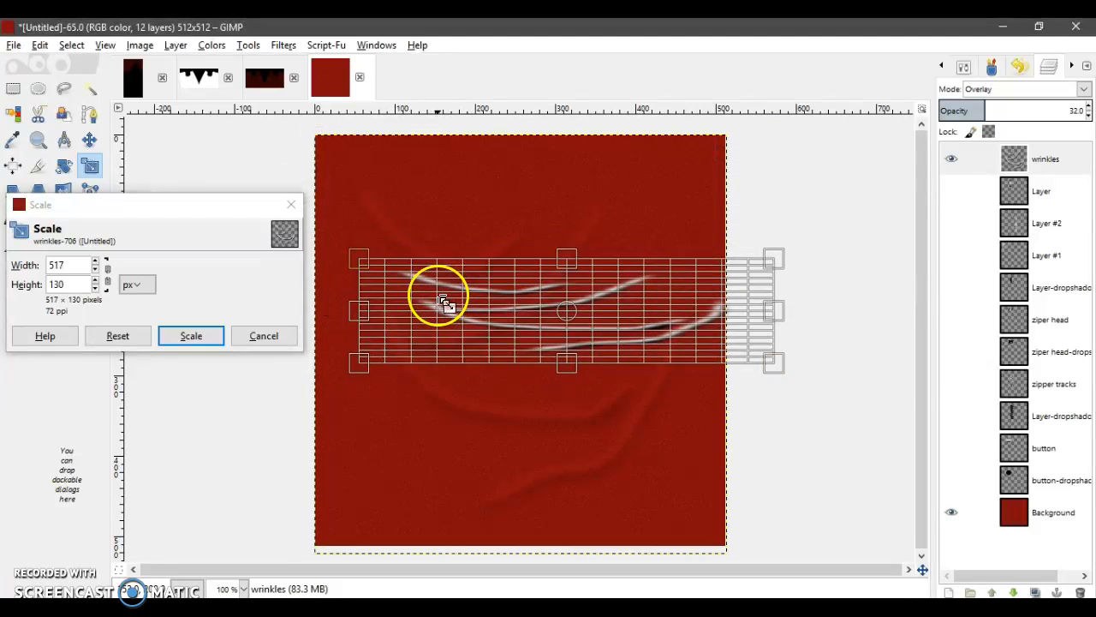
{"action": "left_click", "coordinate": [210, 335]}
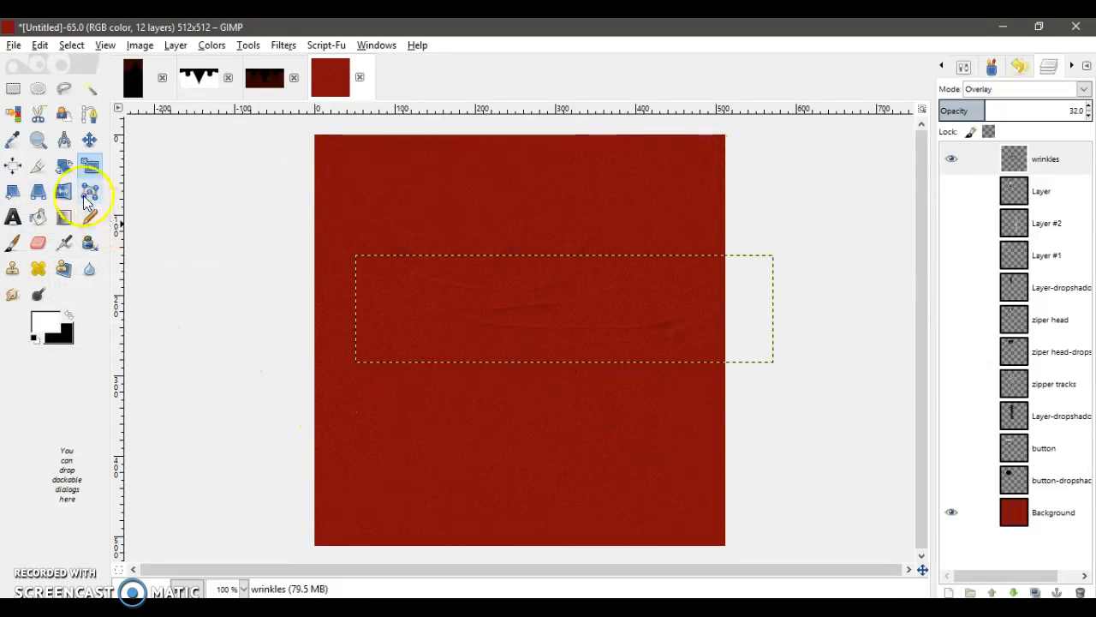
- Scale the wrinkles layer again, making it narrower and 179 px high
{"action": "left_click", "coordinate": [520, 308]}
{"action": "left_click_drag", "start_coordinate": [521, 310], "coordinate": [643, 277]}
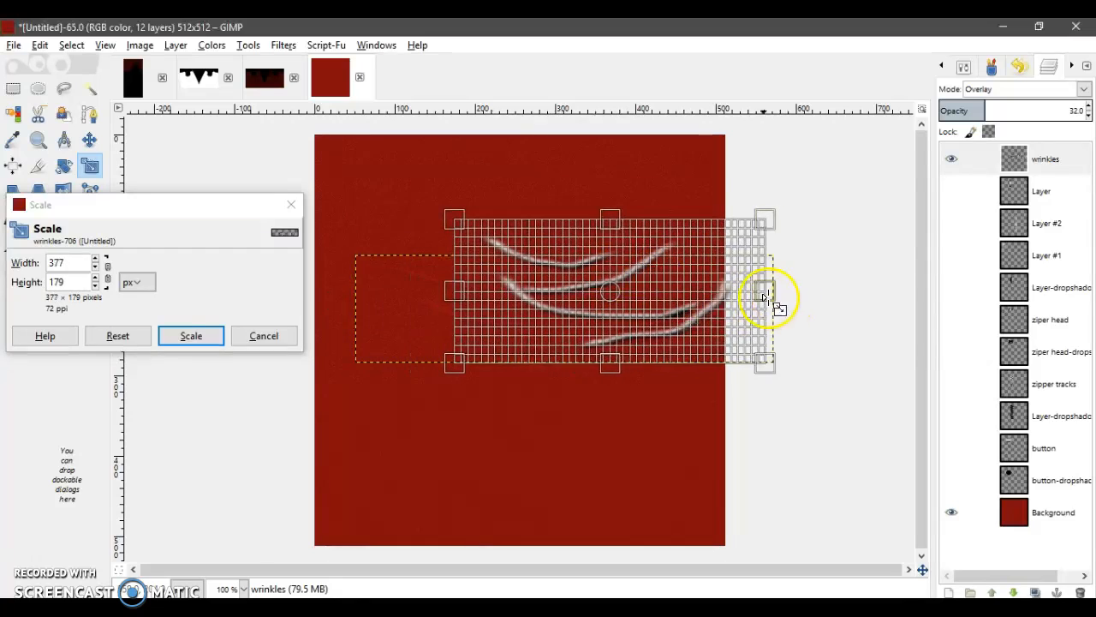
{"action": "left_click_drag", "start_coordinate": [765, 296], "coordinate": [701, 273]}
{"action": "left_click", "coordinate": [208, 336]}
- Move the scaled wrinkles to the upper left area of the fabric and hide the wrinkles layer
{"action": "left_click", "coordinate": [89, 139]}
{"action": "left_click_drag", "start_coordinate": [566, 301], "coordinate": [465, 250]}
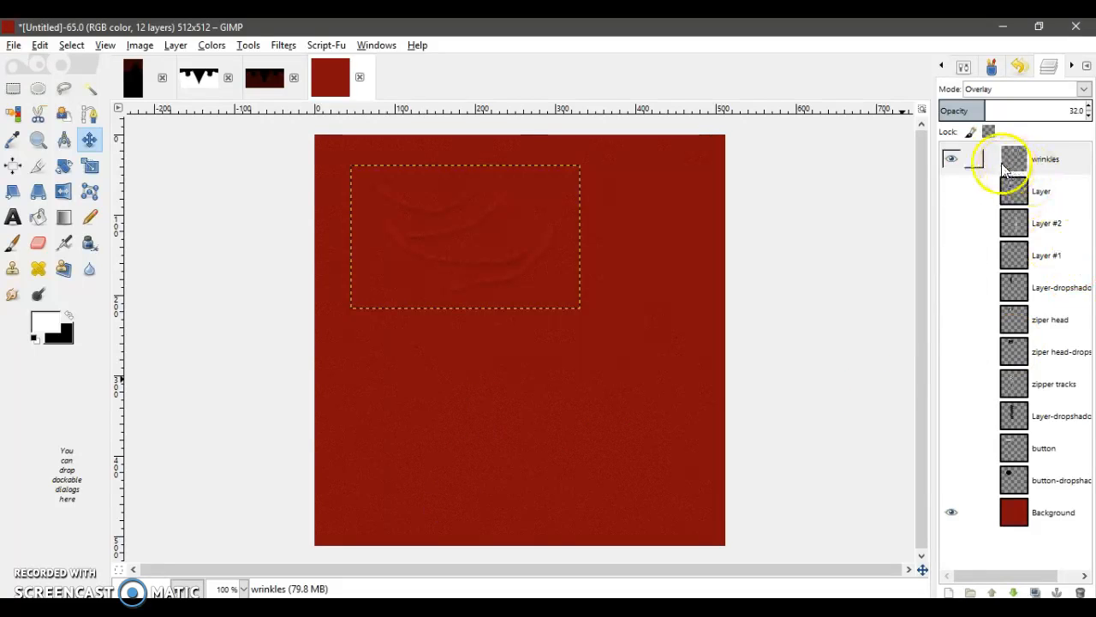
{"action": "left_click", "coordinate": [952, 160]}
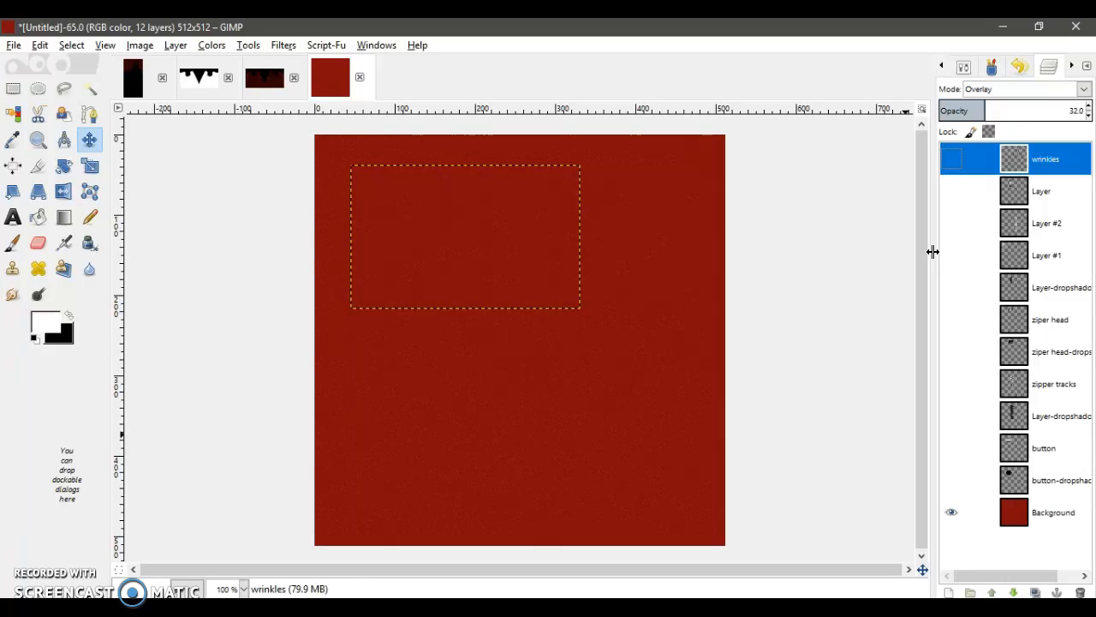
{"action": "left_click", "coordinate": [969, 347]}
- Switch to the browser and examine the boots' texture sheet and the clothing product's textured and UVW maps on IMVU
{"action": "left_click", "coordinate": [516, 519]}
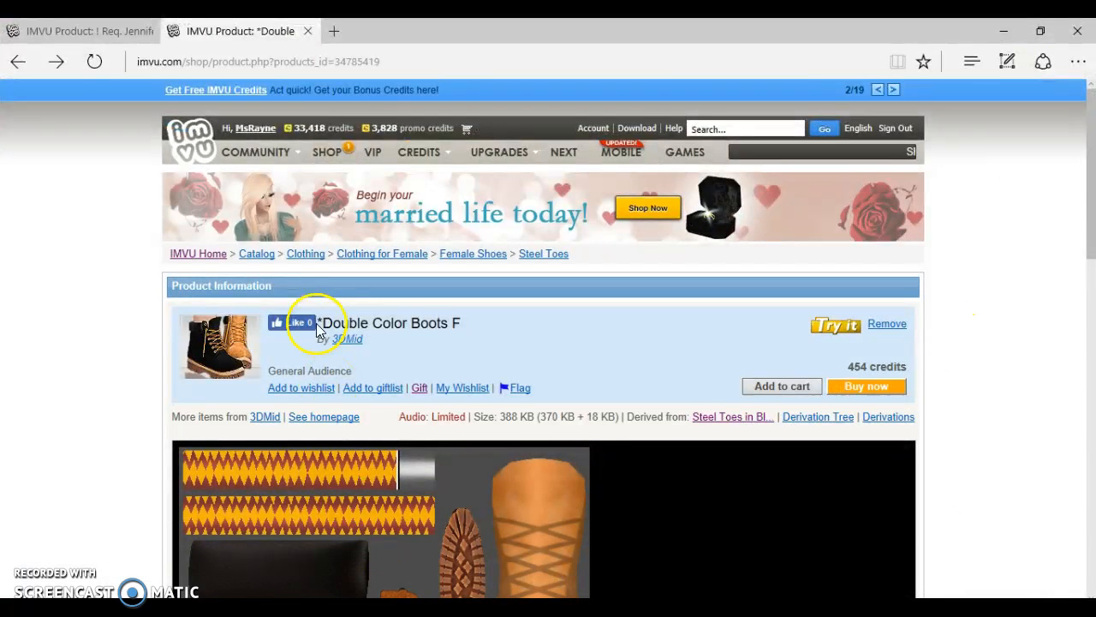
{"action": "scroll", "coordinate": [313, 314], "scroll_direction": "down", "scroll_amount": 3}
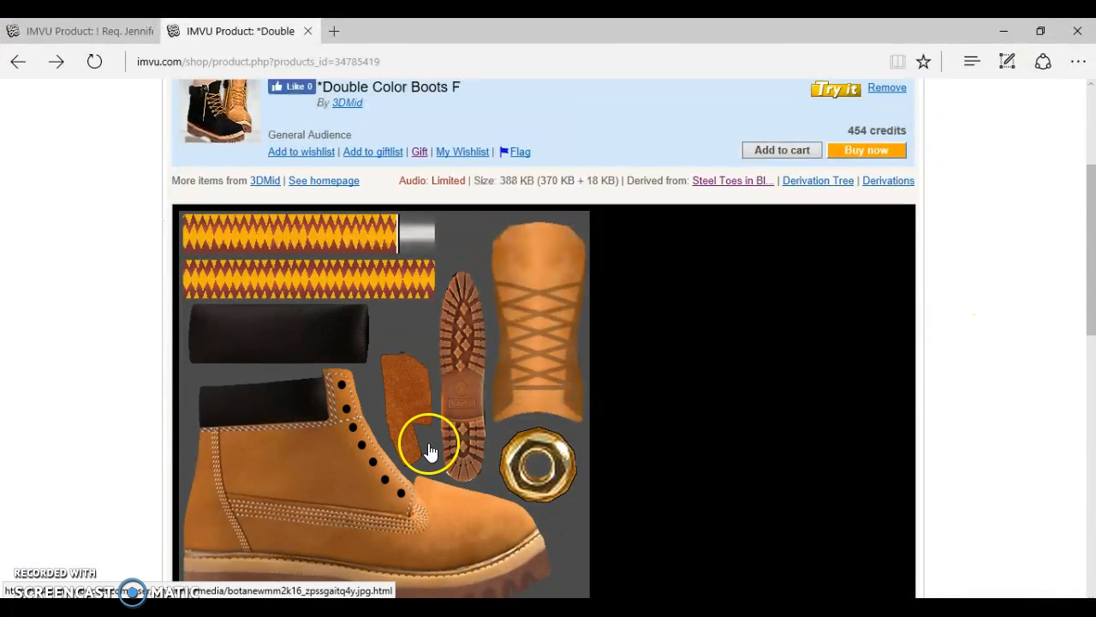
{"action": "left_click", "coordinate": [124, 31]}
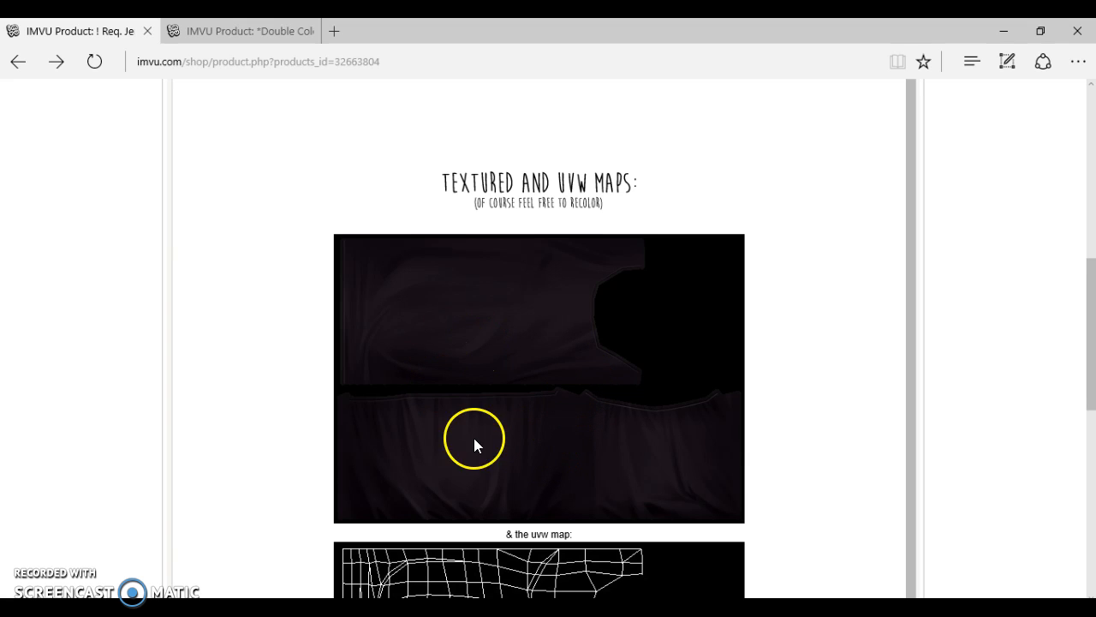
{"action": "left_click", "coordinate": [283, 30]}
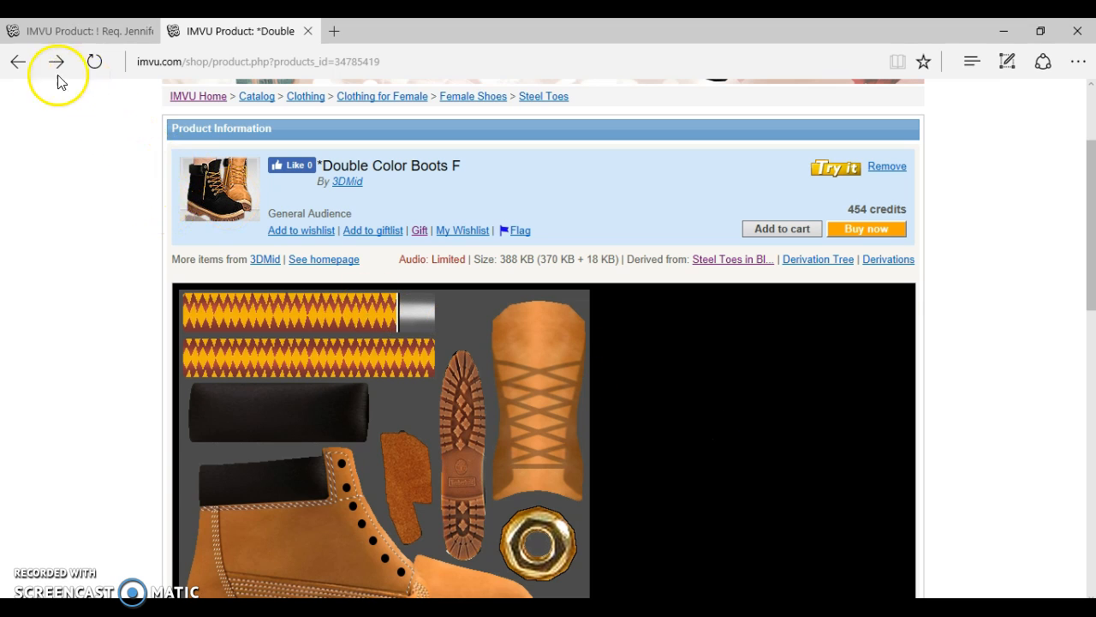
- Go back to the "leather timbs F" product page and examine its outfit and boot preview images
{"action": "left_click", "coordinate": [18, 65]}
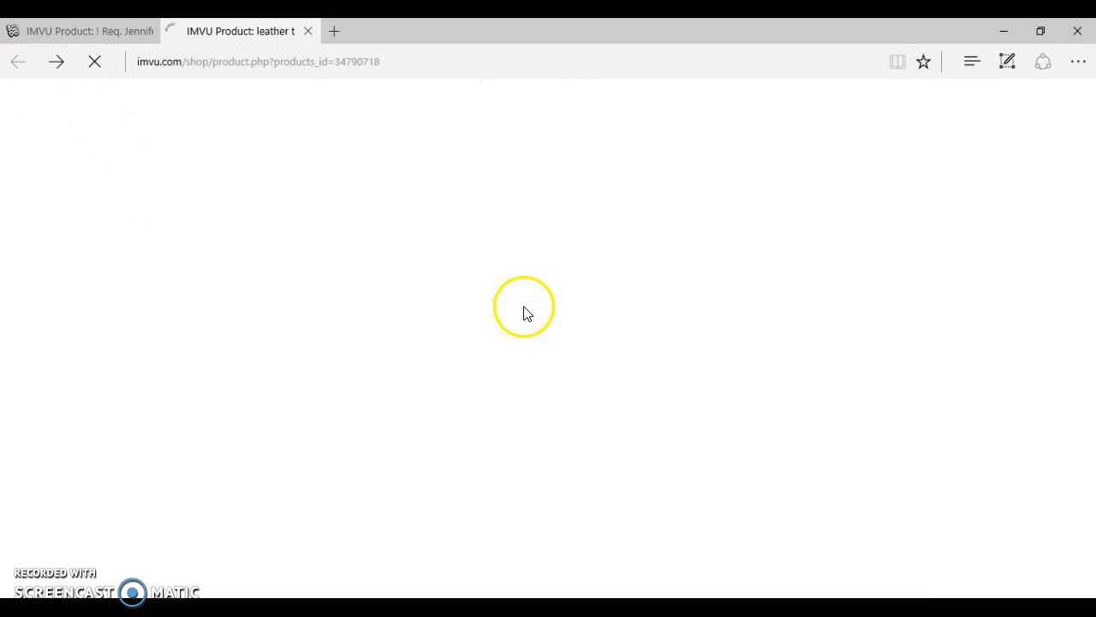
{"action": "scroll", "coordinate": [270, 323], "scroll_direction": "down", "scroll_amount": 3}
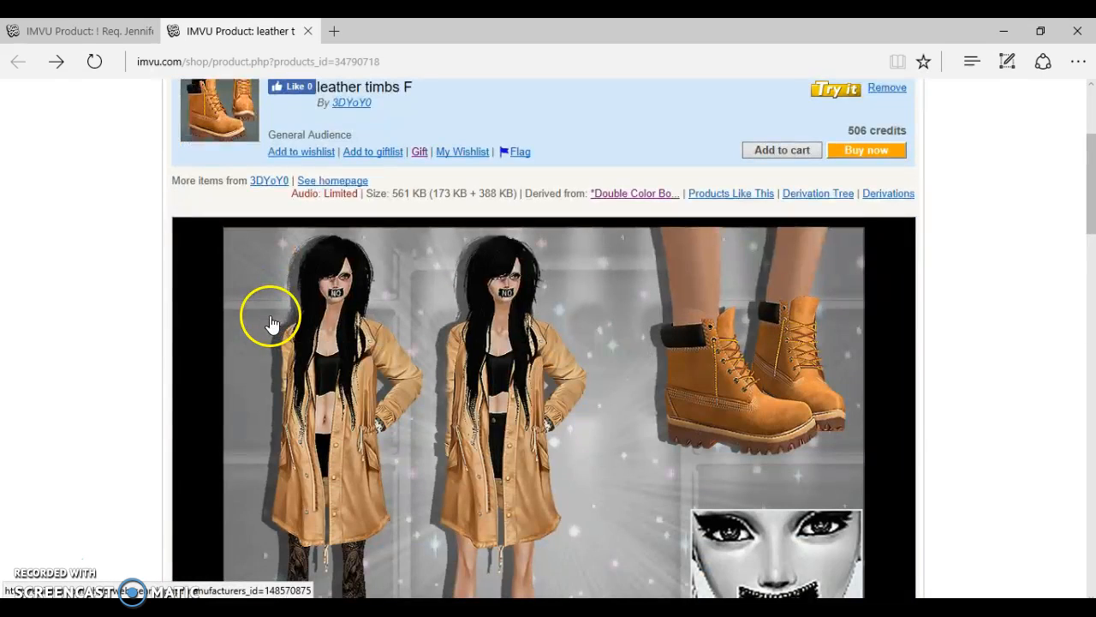
{"action": "scroll", "coordinate": [271, 323], "scroll_direction": "down", "scroll_amount": 1}
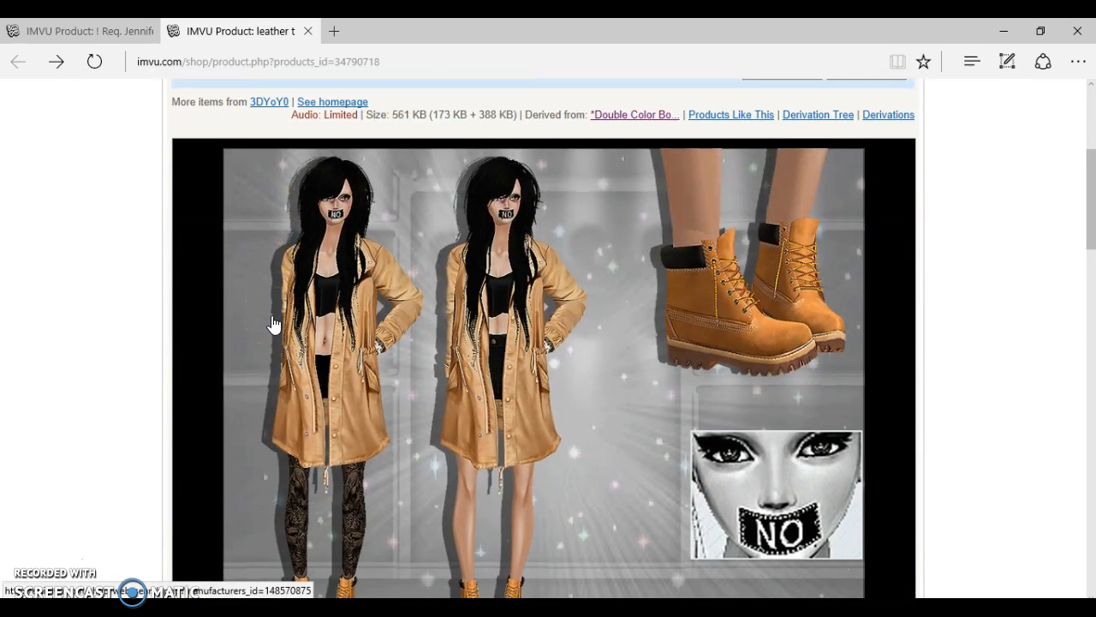
{"action": "scroll", "coordinate": [273, 324], "scroll_direction": "down", "scroll_amount": 3}
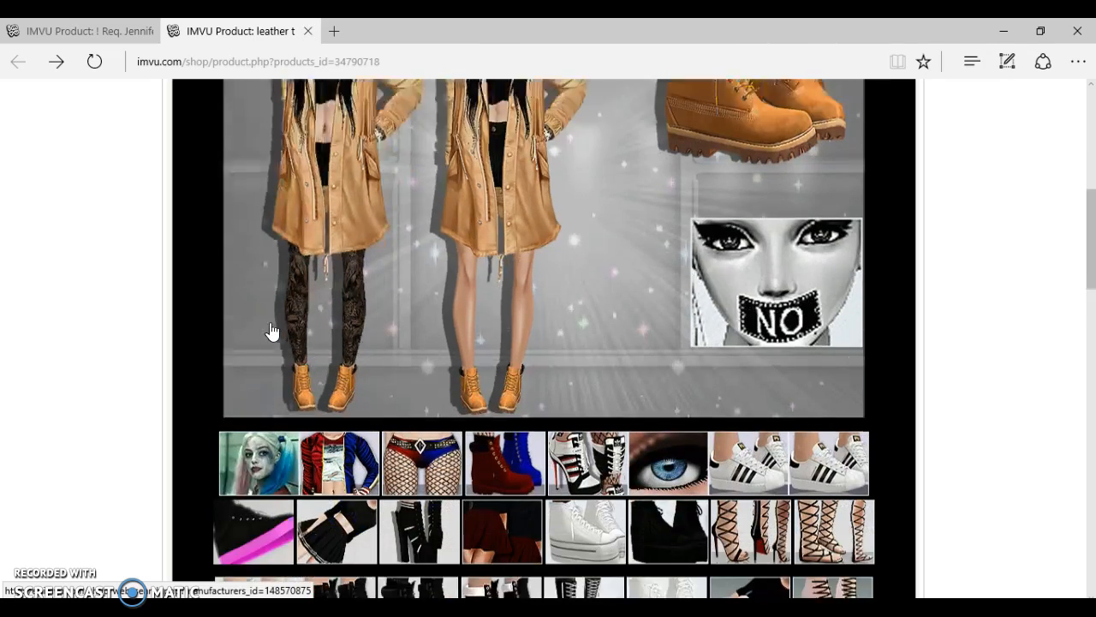
- Examine the boot texture sheet and the reviews on the "leather timbs F" product page, ending at its product information
{"action": "scroll", "coordinate": [271, 332], "scroll_direction": "down", "scroll_amount": 8}
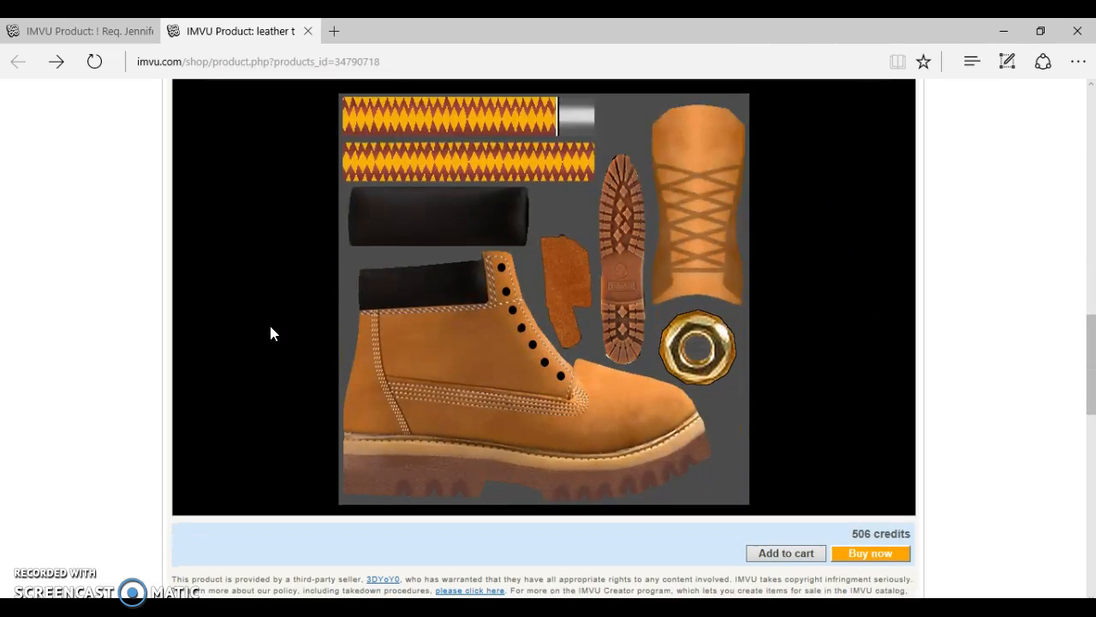
{"action": "scroll", "coordinate": [95, 333], "scroll_direction": "down", "scroll_amount": 6}
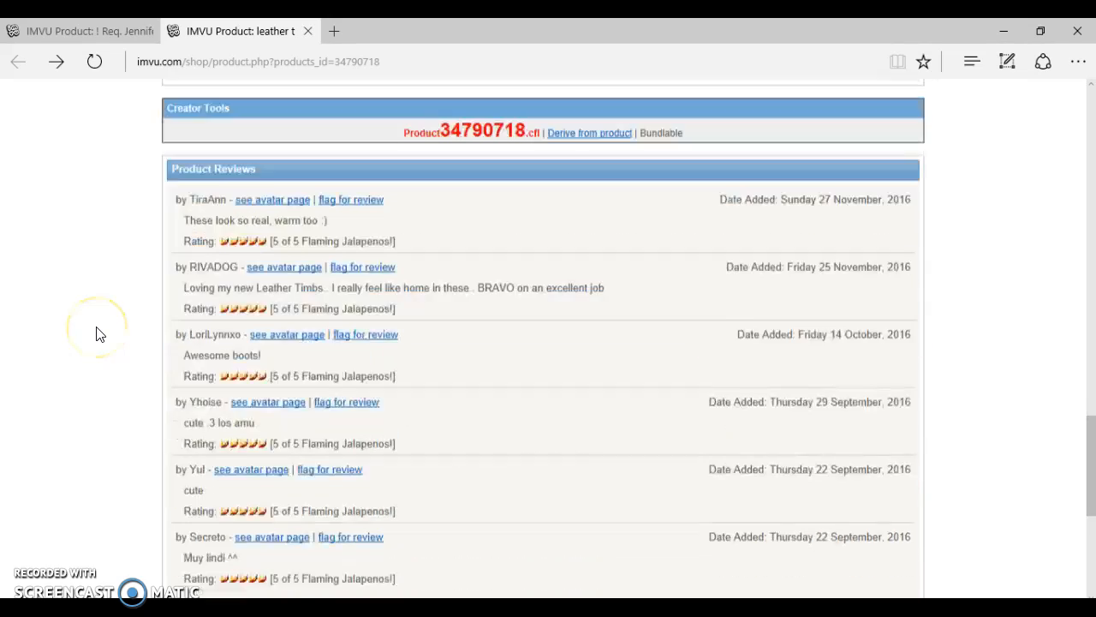
{"action": "scroll", "coordinate": [97, 333], "scroll_direction": "down", "scroll_amount": 7}
{"action": "scroll", "coordinate": [110, 334], "scroll_direction": "up", "scroll_amount": 8}
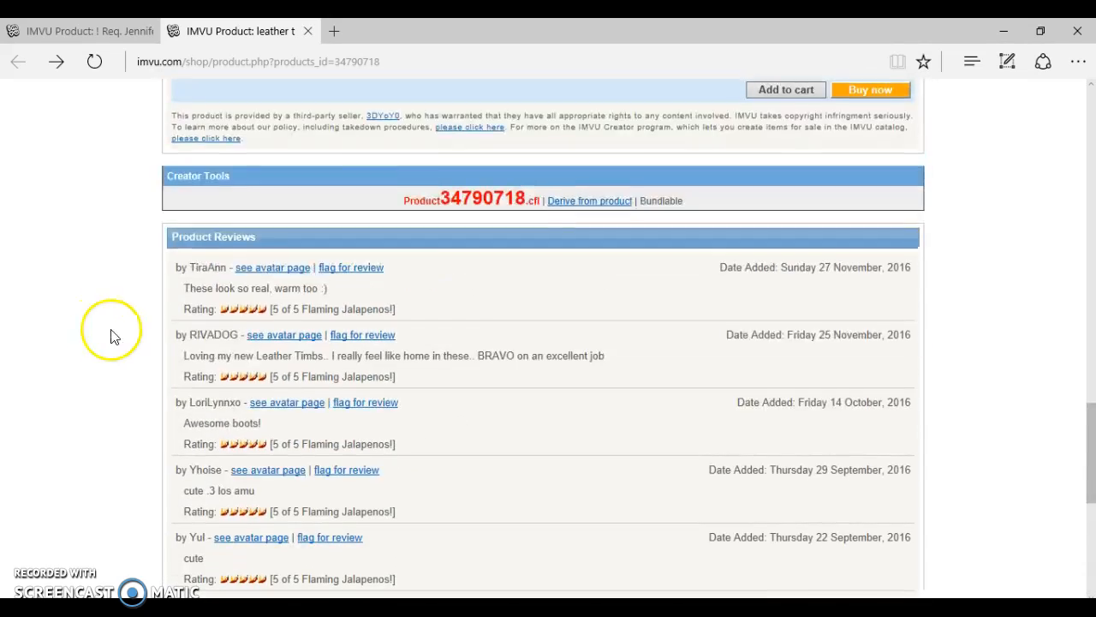
{"action": "scroll", "coordinate": [109, 335], "scroll_direction": "up", "scroll_amount": 7}
{"action": "scroll", "coordinate": [123, 338], "scroll_direction": "down", "scroll_amount": 2}
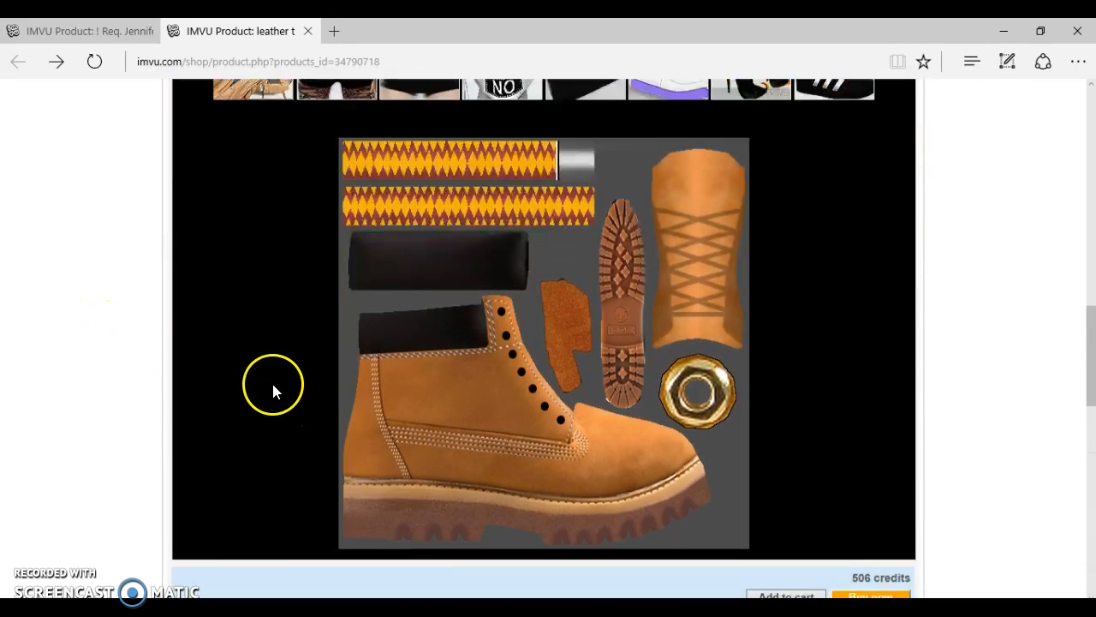
{"action": "scroll", "coordinate": [360, 385], "scroll_direction": "down", "scroll_amount": 1}
{"action": "scroll", "coordinate": [617, 402], "scroll_direction": "up", "scroll_amount": 1}
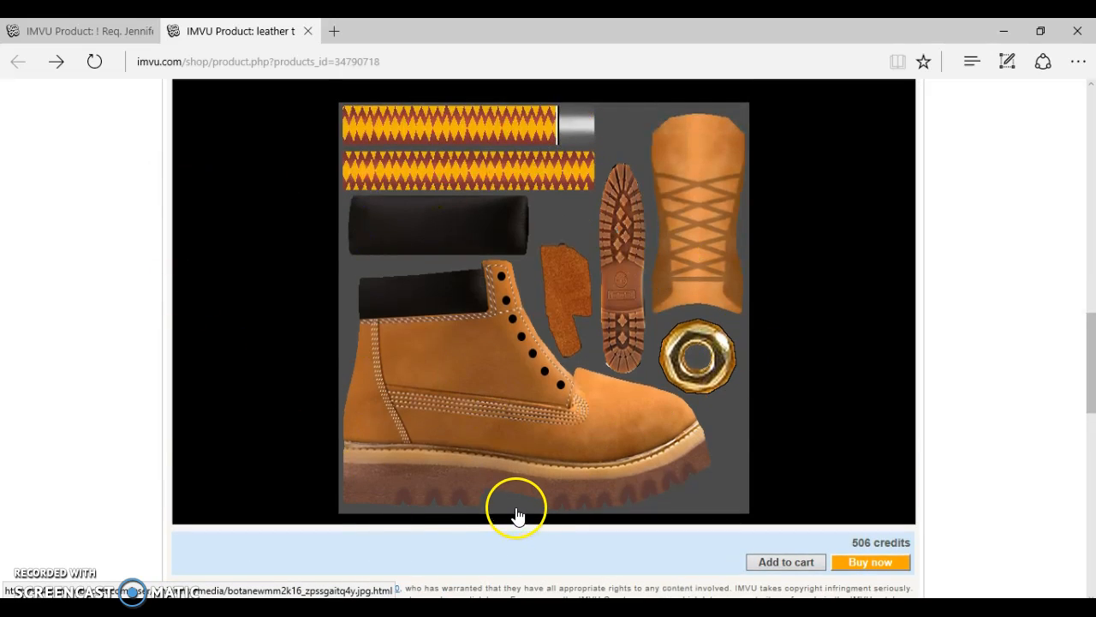
{"action": "scroll", "coordinate": [163, 427], "scroll_direction": "up", "scroll_amount": 8}
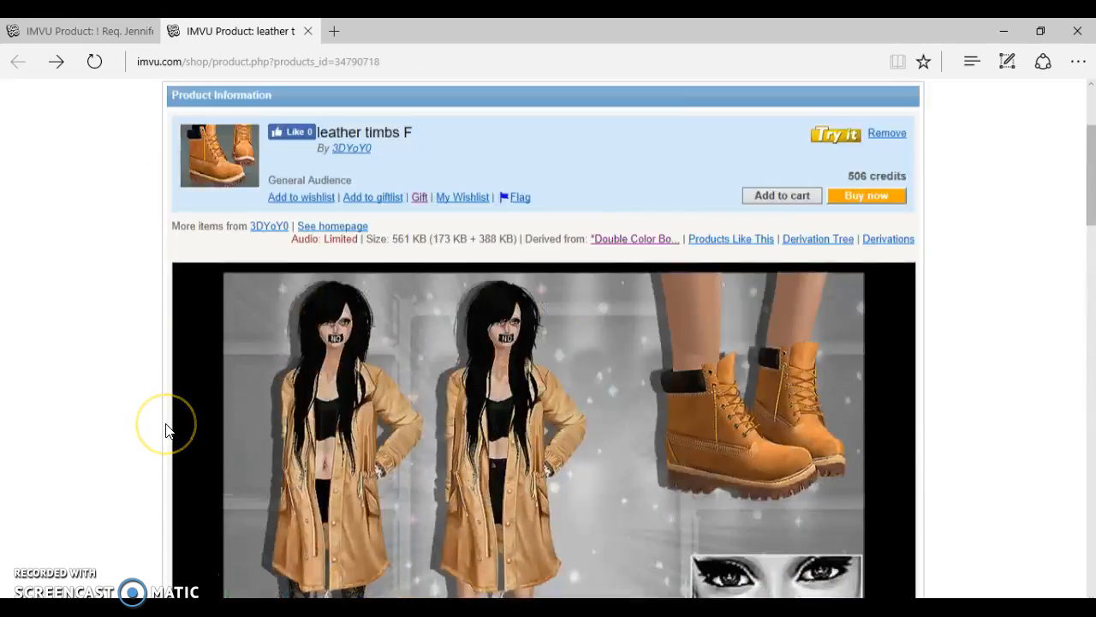
{"action": "scroll", "coordinate": [167, 428], "scroll_direction": "up", "scroll_amount": 2}
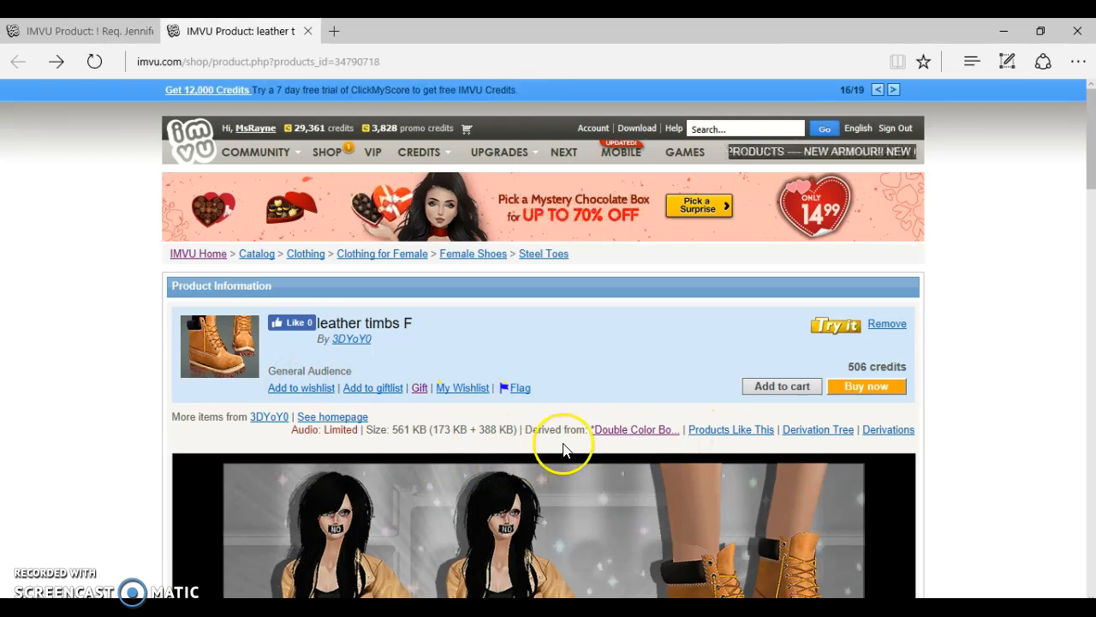
- Open the "Double Color Boots F" product the boots derive from and examine its texture sheet and wireframe UV map
{"action": "left_click", "coordinate": [618, 438]}
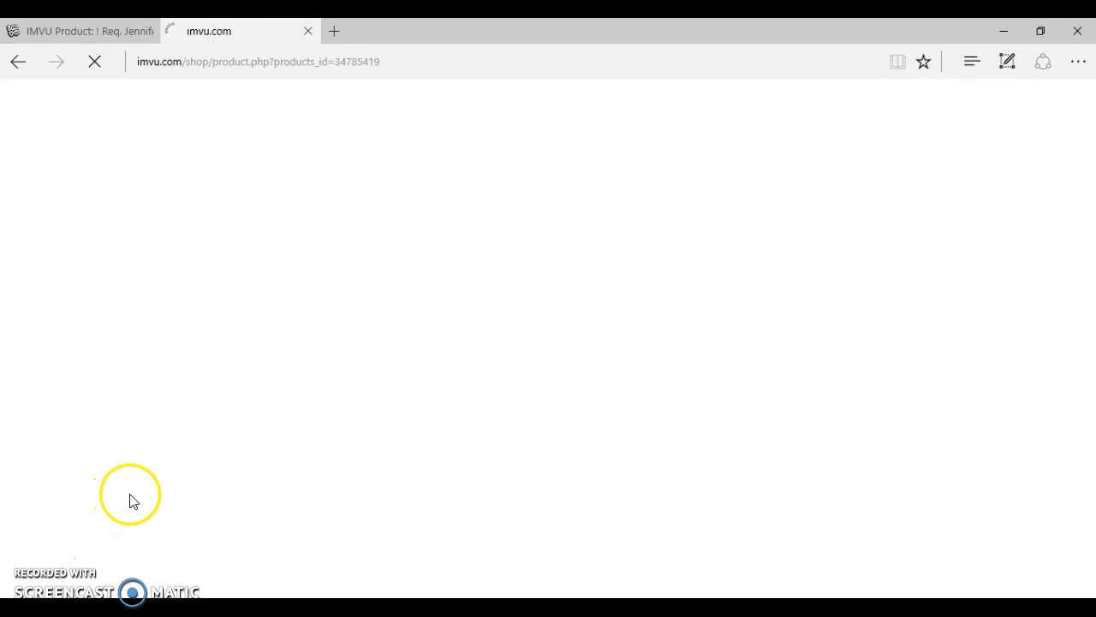
{"action": "scroll", "coordinate": [643, 271], "scroll_direction": "down", "scroll_amount": 3}
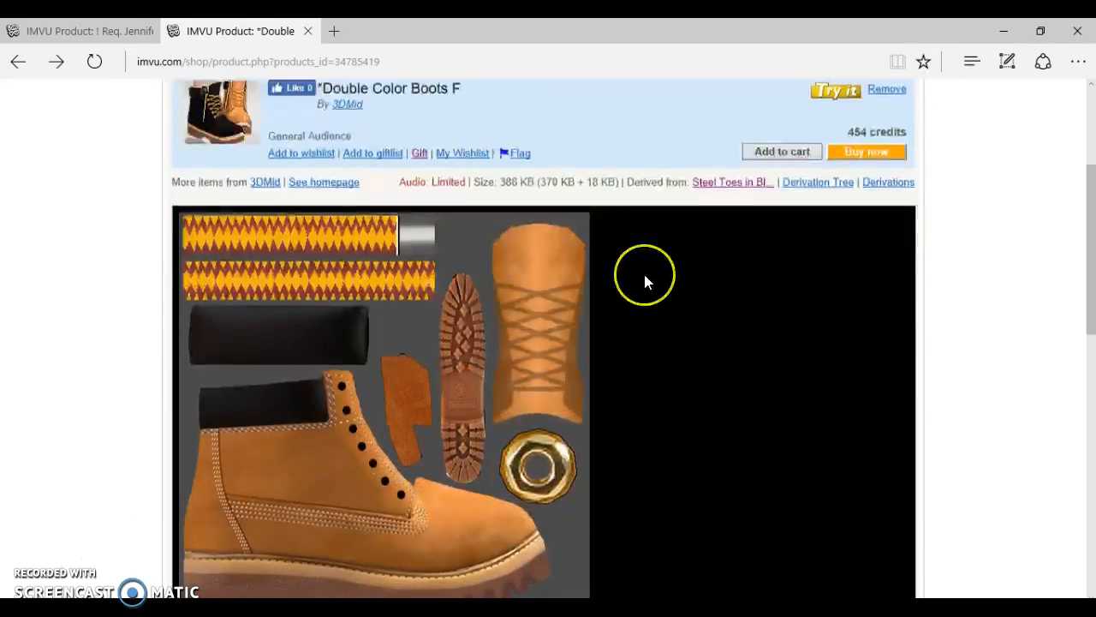
{"action": "scroll", "coordinate": [644, 276], "scroll_direction": "down", "scroll_amount": 7}
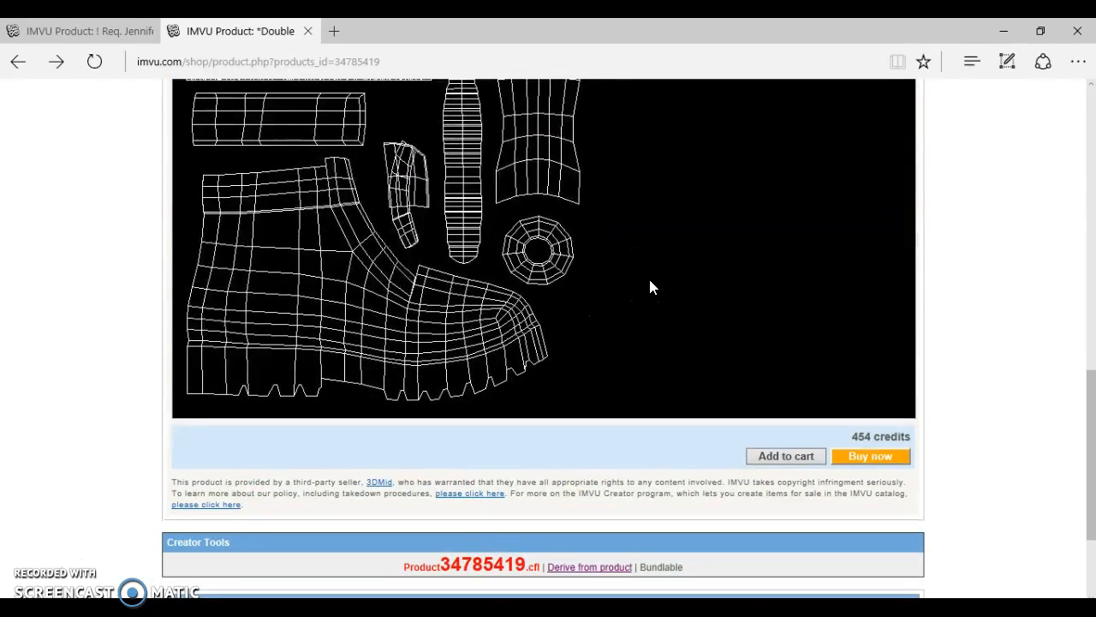
{"action": "scroll", "coordinate": [650, 286], "scroll_direction": "up", "scroll_amount": 8}
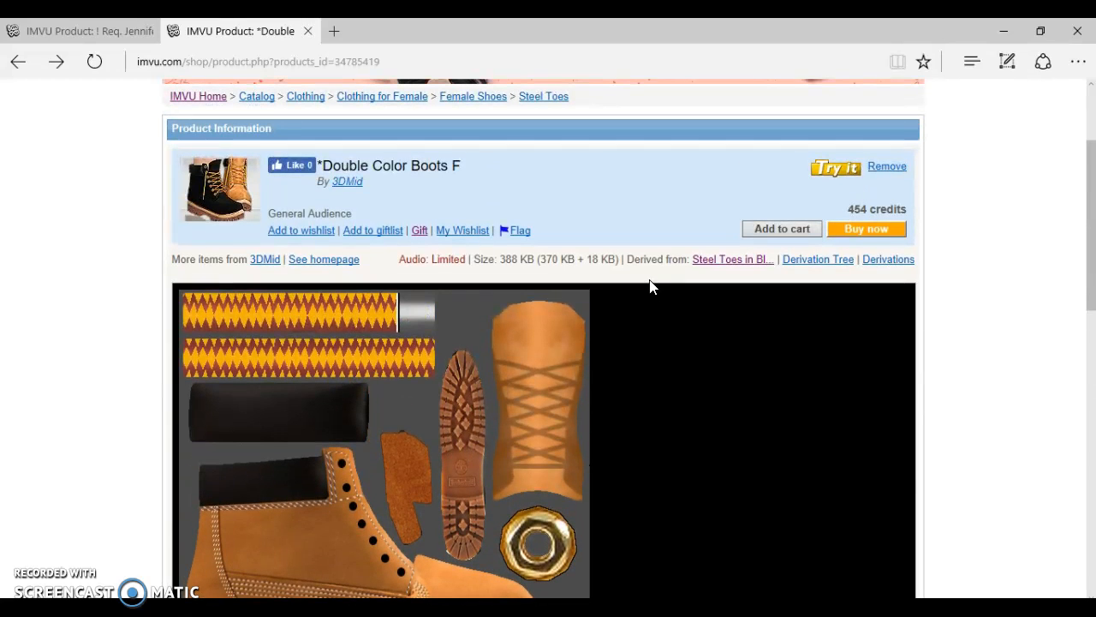
{"action": "scroll", "coordinate": [354, 464], "scroll_direction": "down", "scroll_amount": 1}
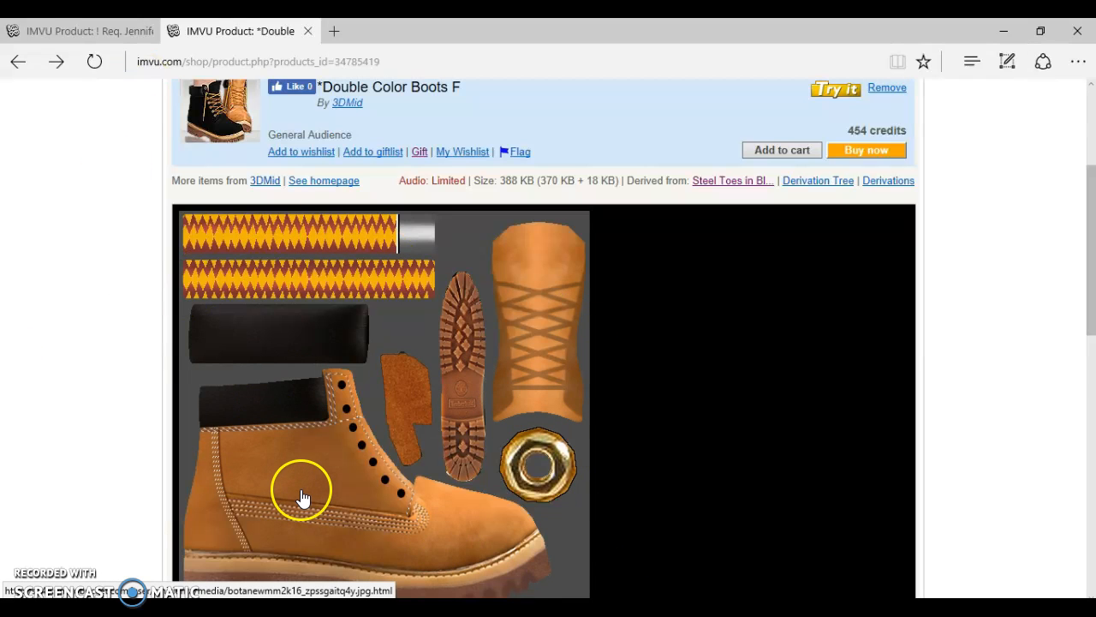
{"action": "scroll", "coordinate": [301, 497], "scroll_direction": "down", "scroll_amount": 2}
{"action": "scroll", "coordinate": [301, 497], "scroll_direction": "down", "scroll_amount": 5}
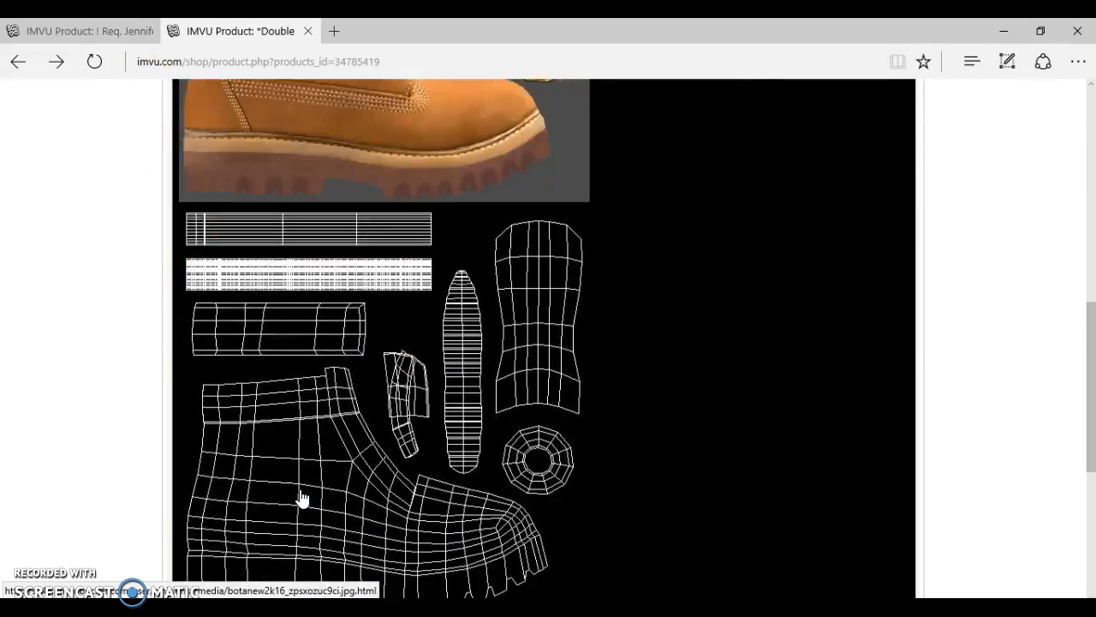
{"action": "scroll", "coordinate": [301, 497], "scroll_direction": "down", "scroll_amount": 3}
{"action": "scroll", "coordinate": [441, 509], "scroll_direction": "up", "scroll_amount": 4}
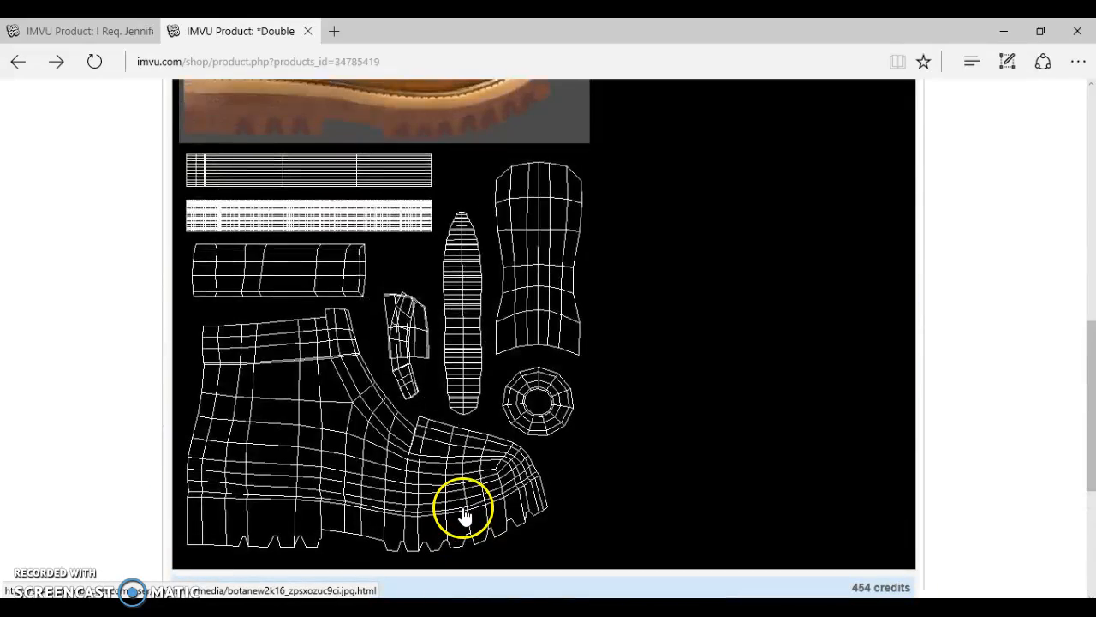
{"action": "scroll", "coordinate": [467, 509], "scroll_direction": "down", "scroll_amount": 3}
{"action": "scroll", "coordinate": [570, 497], "scroll_direction": "up", "scroll_amount": 5}
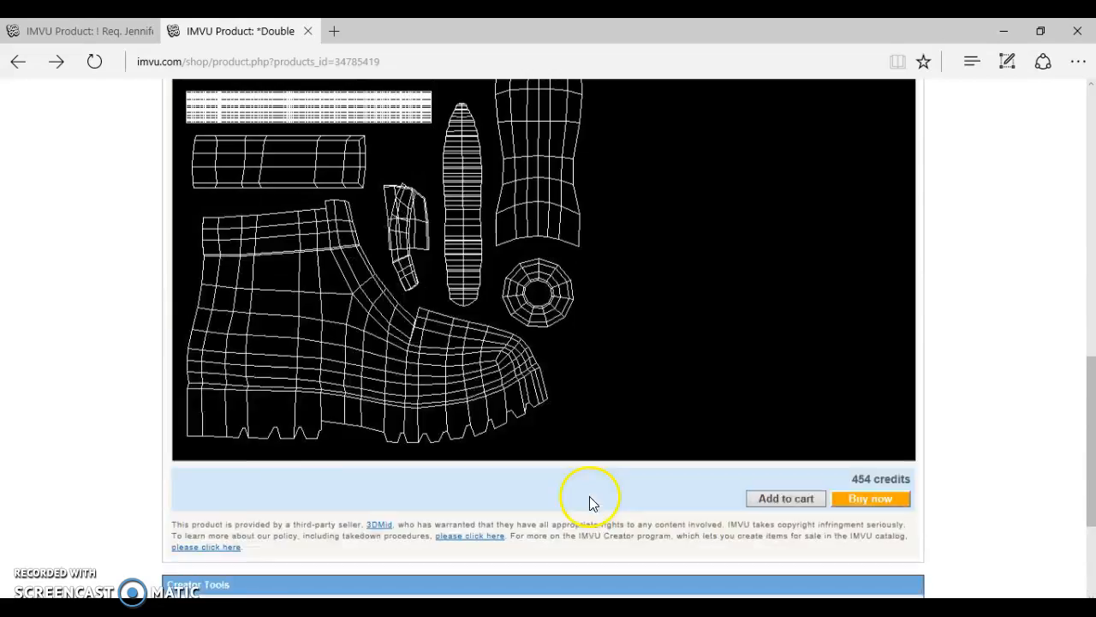
{"action": "scroll", "coordinate": [591, 506], "scroll_direction": "up", "scroll_amount": 4}
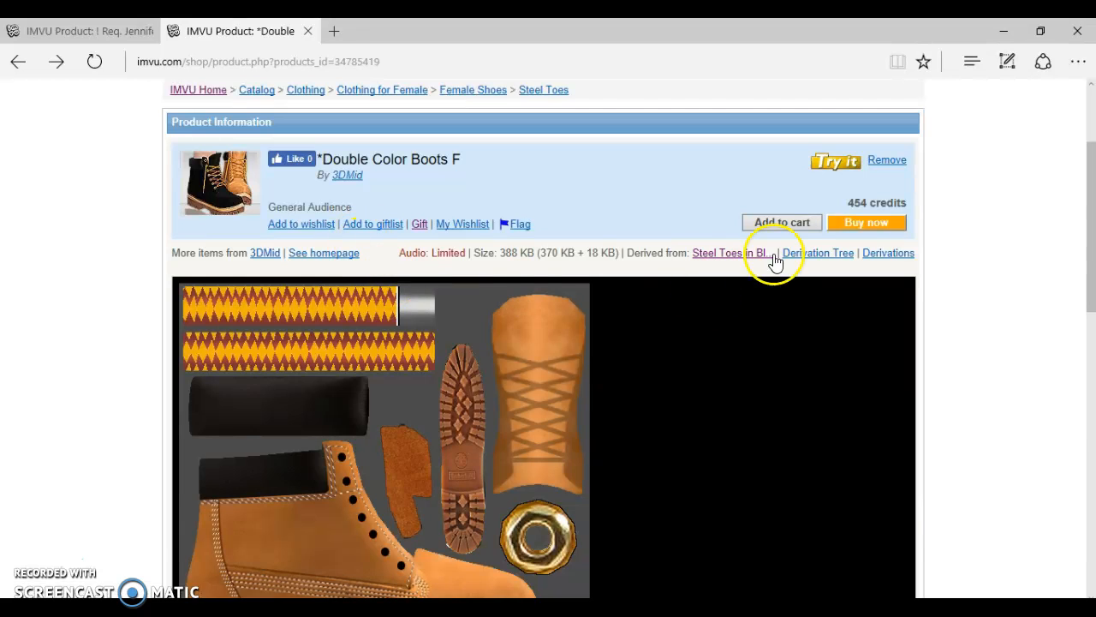
- View the original "Steel Toes in Black" product in the derivation chain and return to the Double Color Boots page
{"action": "left_click", "coordinate": [742, 260]}
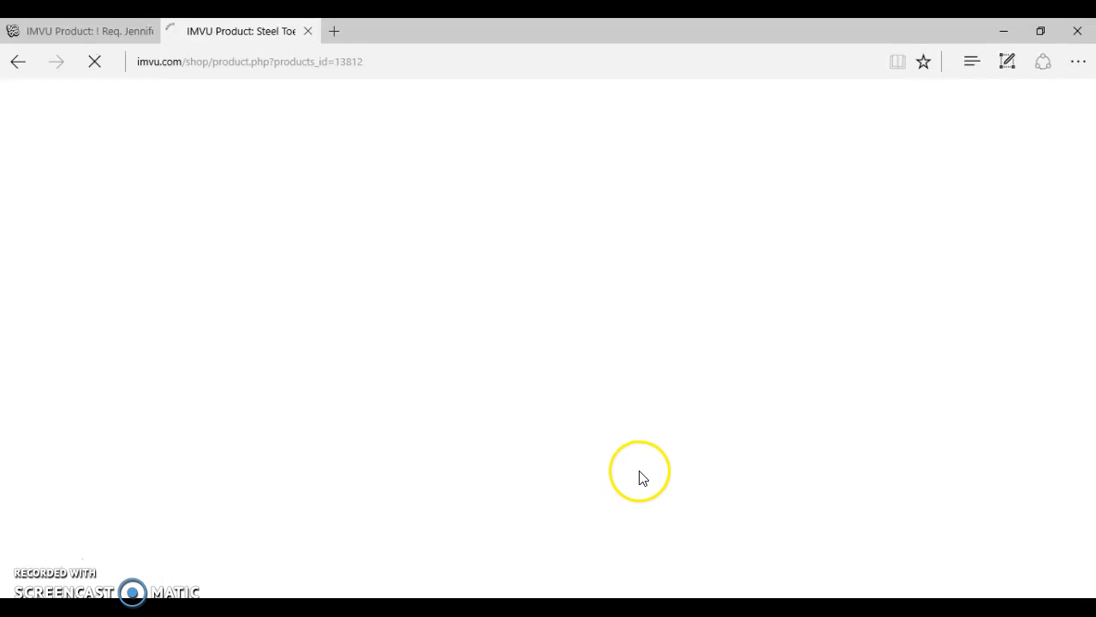
{"action": "scroll", "coordinate": [644, 462], "scroll_direction": "down", "scroll_amount": 1}
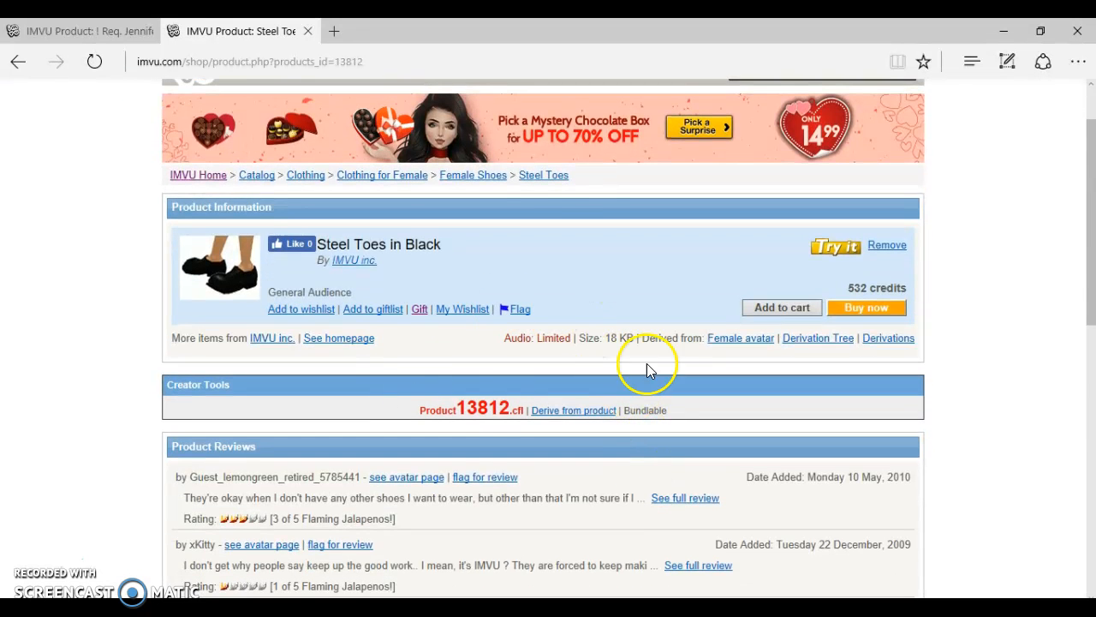
{"action": "left_click", "coordinate": [20, 61]}
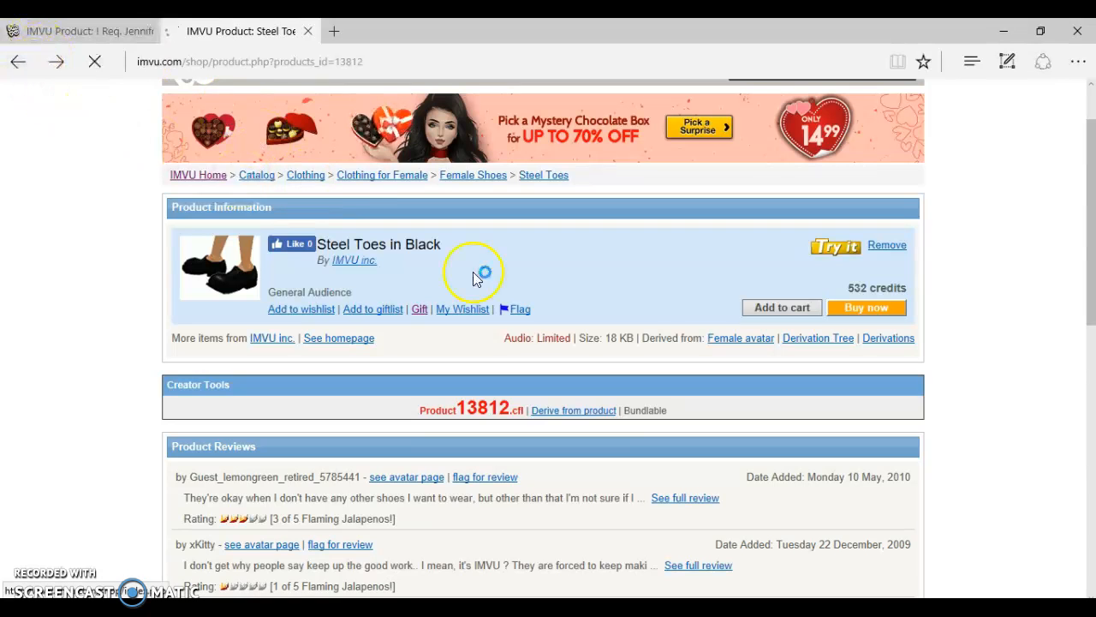
- Compare the textured boot sheet with the matching wireframe map on the Double Color Boots page
{"action": "scroll", "coordinate": [620, 325], "scroll_direction": "down", "scroll_amount": 5}
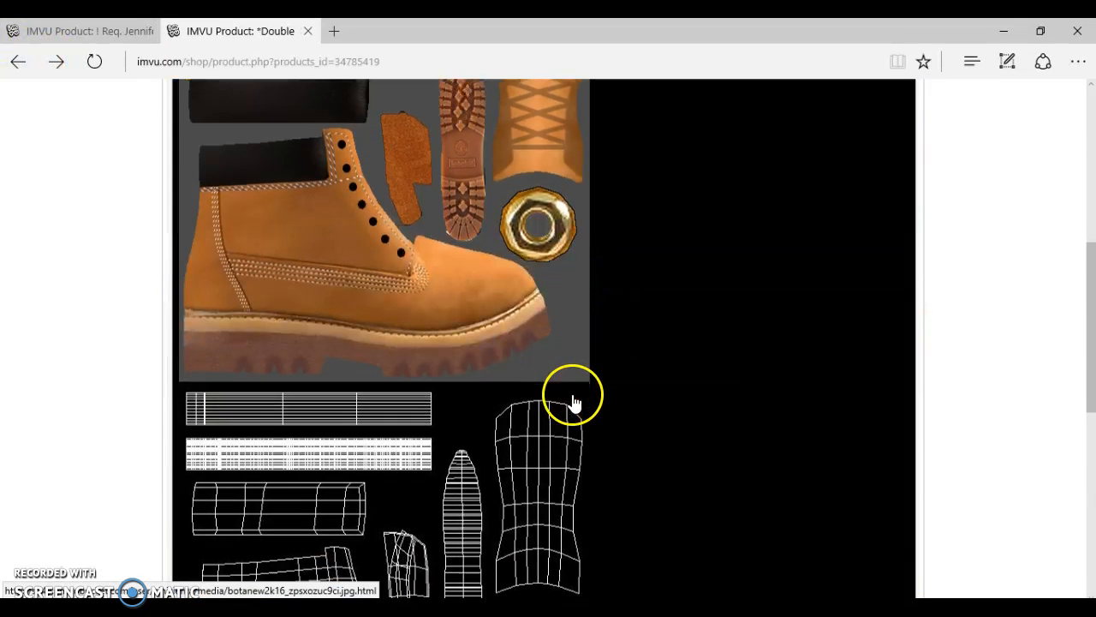
{"action": "scroll", "coordinate": [492, 396], "scroll_direction": "down", "scroll_amount": 3}
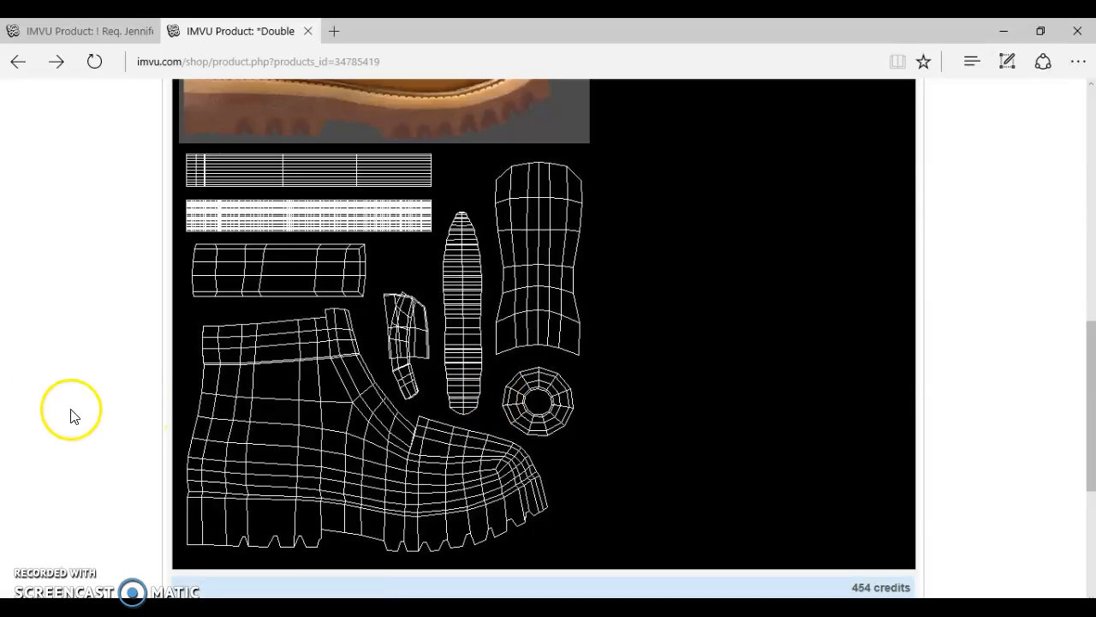
{"action": "scroll", "coordinate": [154, 390], "scroll_direction": "down", "scroll_amount": 3}
{"action": "scroll", "coordinate": [154, 390], "scroll_direction": "down", "scroll_amount": 1}
{"action": "scroll", "coordinate": [159, 399], "scroll_direction": "up", "scroll_amount": 15}
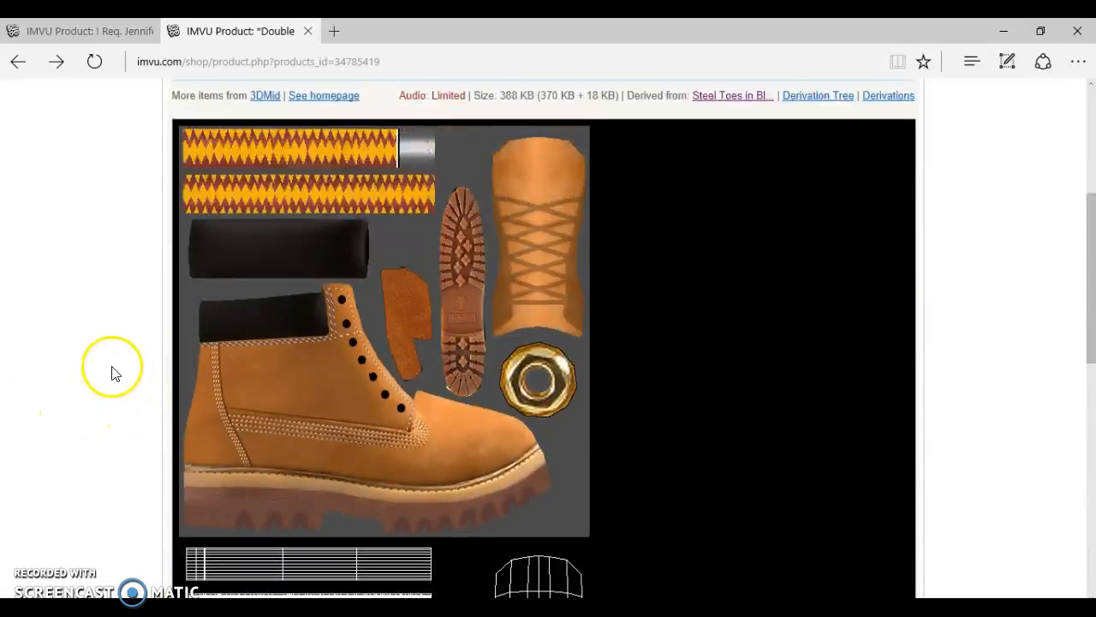
{"action": "scroll", "coordinate": [343, 354], "scroll_direction": "down", "scroll_amount": 15}
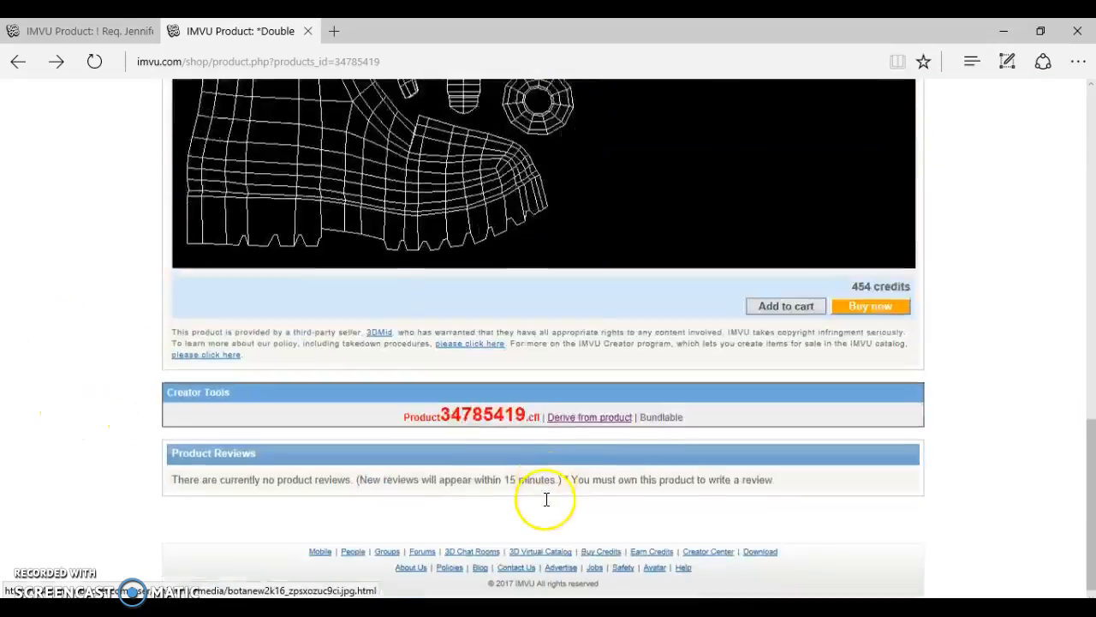
- Go to the derivable baby tee's product page and review its product information, textured map and UVW map
{"action": "left_click", "coordinate": [79, 31]}
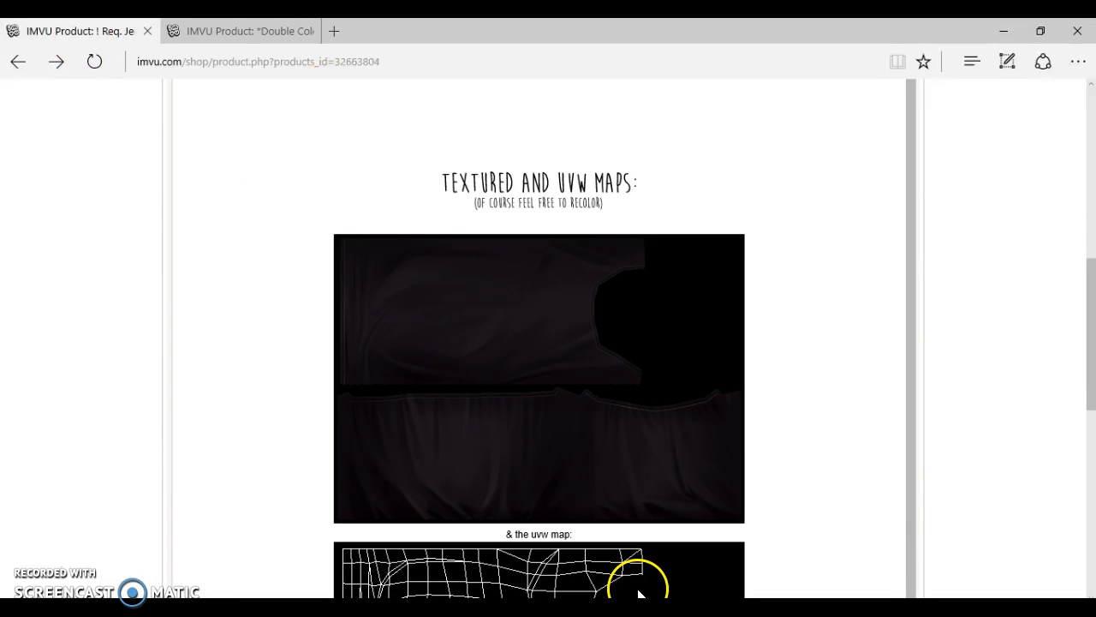
{"action": "scroll", "coordinate": [536, 389], "scroll_direction": "up", "scroll_amount": 1}
{"action": "scroll", "coordinate": [535, 388], "scroll_direction": "up", "scroll_amount": 8}
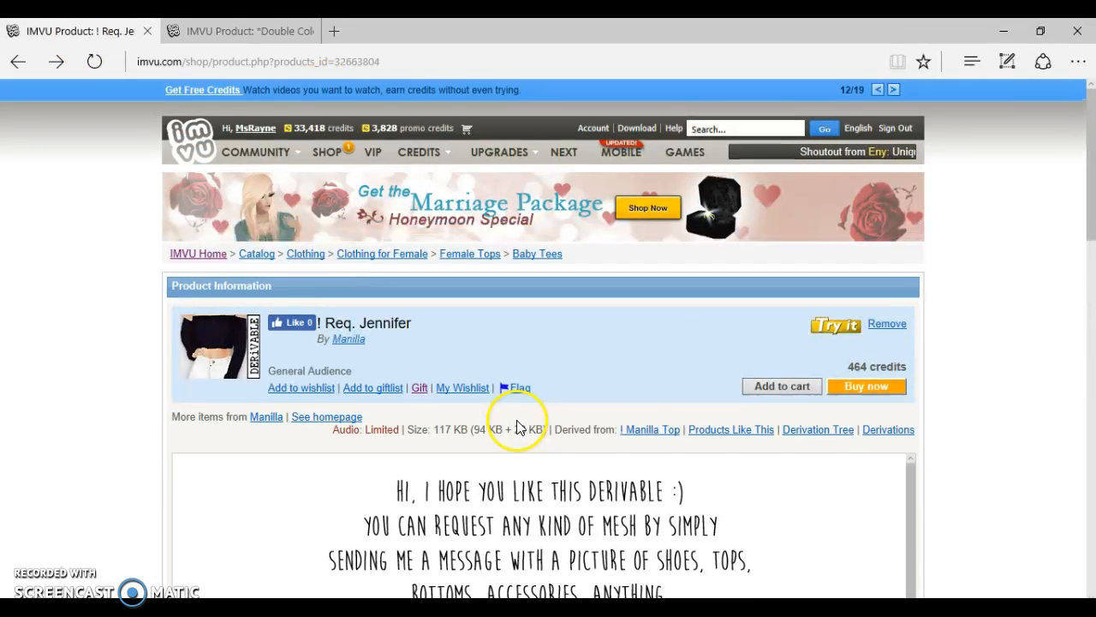
{"action": "scroll", "coordinate": [1028, 315], "scroll_direction": "down", "scroll_amount": 2}
{"action": "scroll", "coordinate": [998, 321], "scroll_direction": "down", "scroll_amount": 4}
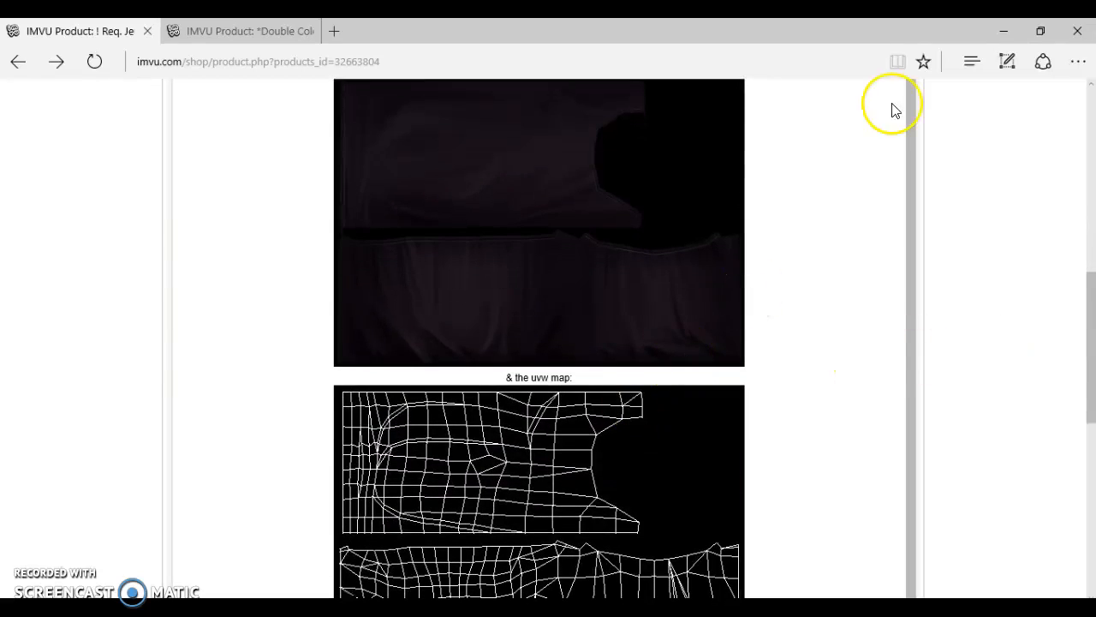
- Minimize the open windows to reach the desktop, open the dark 1_zps5mu2kiwt texture image in GIMP, and maximize its window
{"action": "left_click", "coordinate": [1004, 31]}
{"action": "left_click", "coordinate": [1003, 26]}
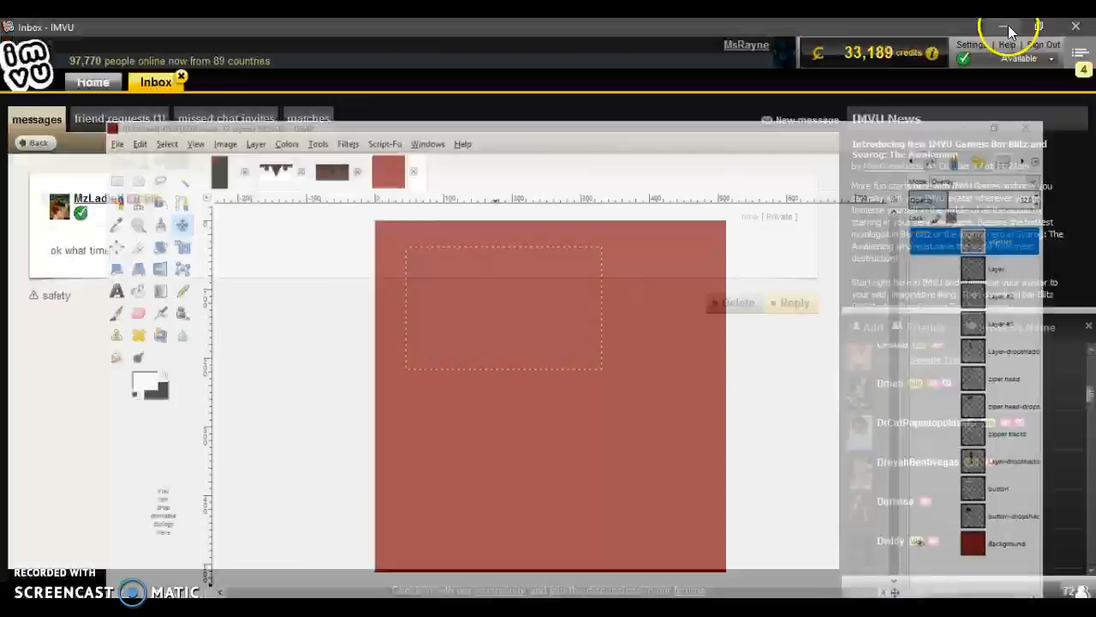
{"action": "left_click", "coordinate": [1008, 26]}
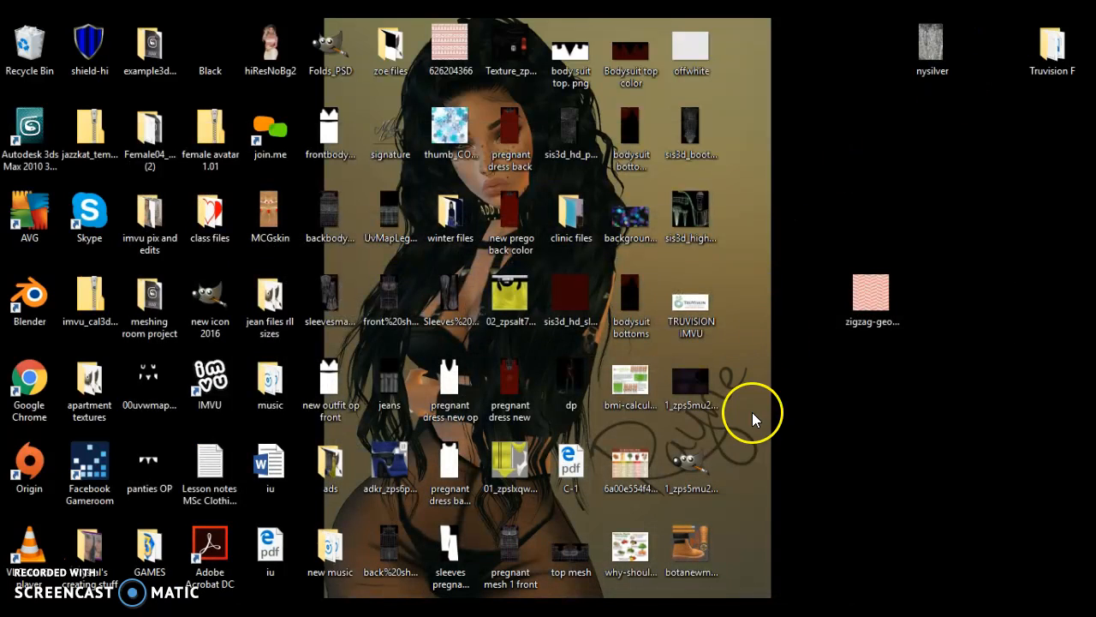
{"action": "right_click", "coordinate": [695, 394]}
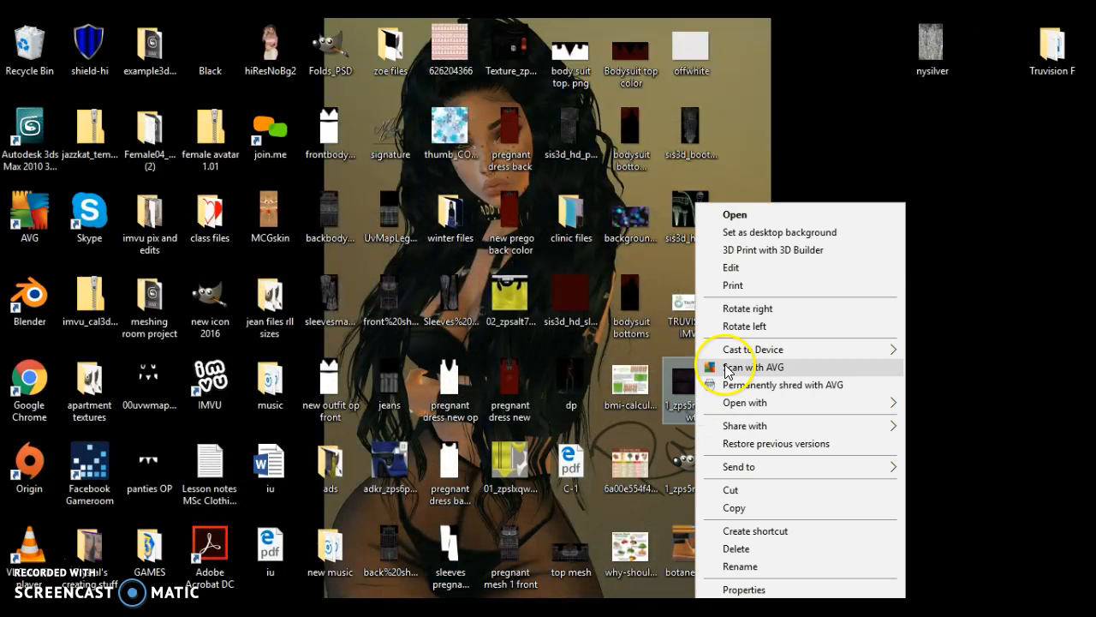
{"action": "mouse_move", "coordinate": [741, 408]}
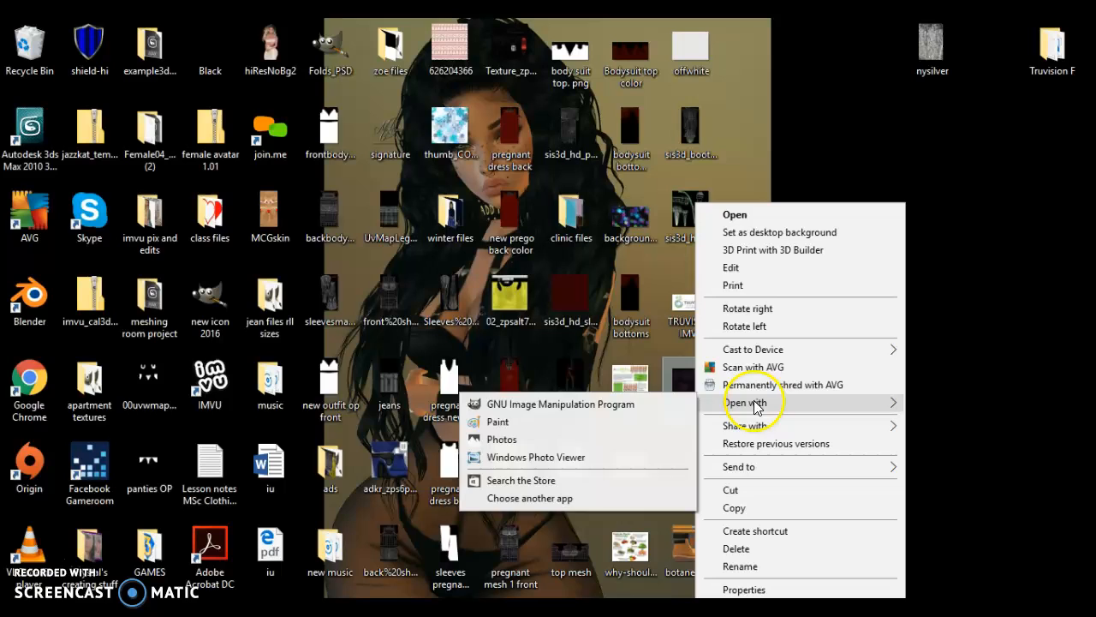
{"action": "left_click", "coordinate": [657, 406]}
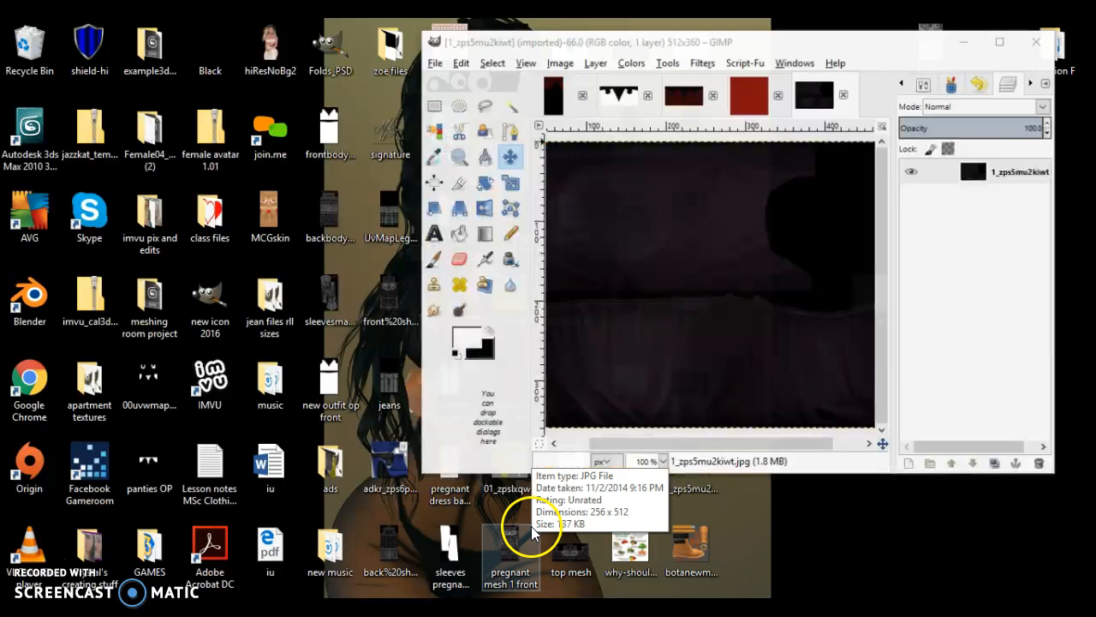
{"action": "left_click", "coordinate": [992, 41]}
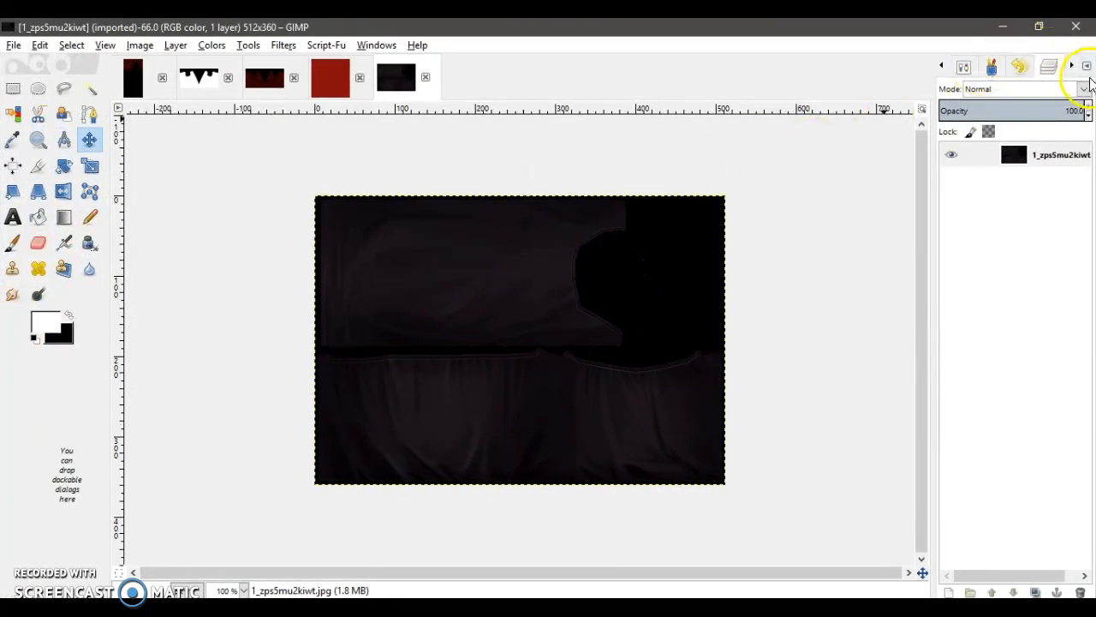
- Brighten the dark texture with Curves by pulling the Value curve up to about x 30, y 232
{"action": "left_click", "coordinate": [216, 43]}
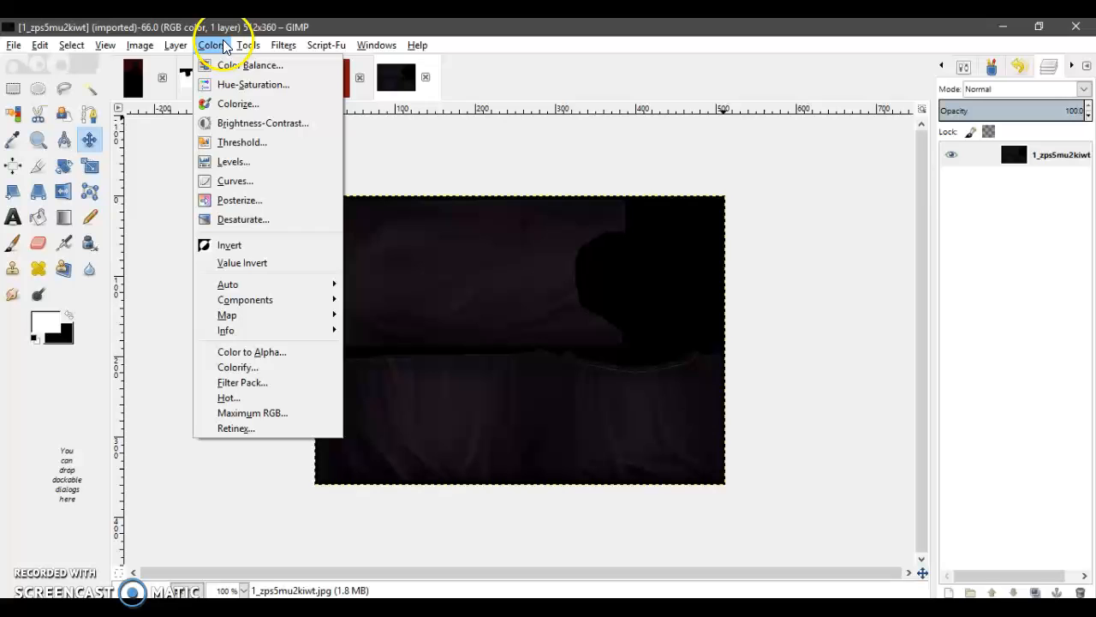
{"action": "left_click", "coordinate": [266, 180]}
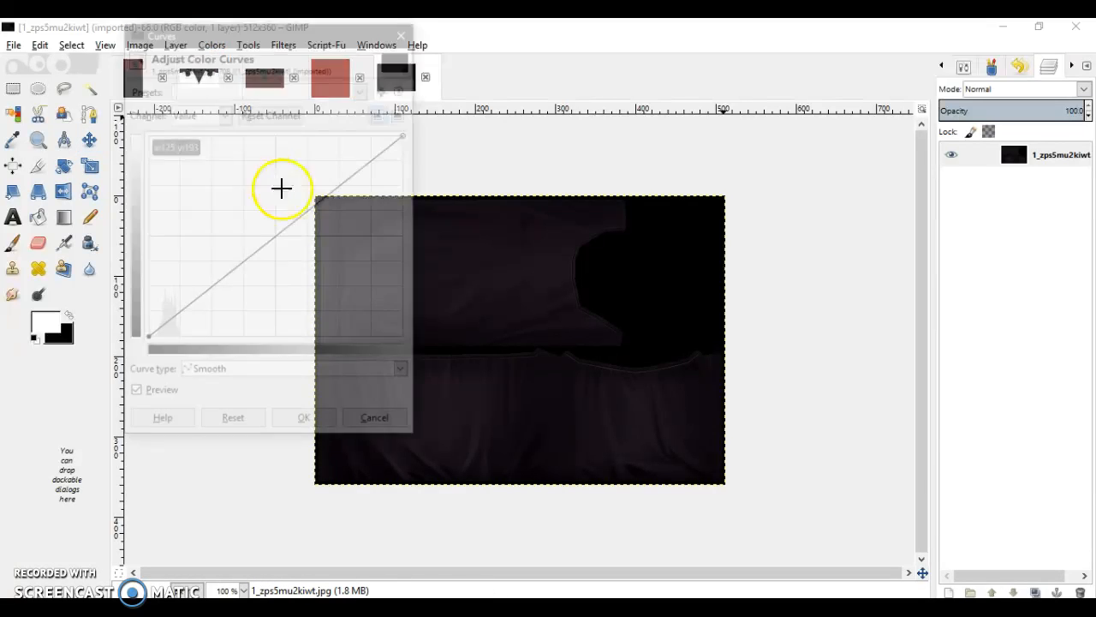
{"action": "left_click_drag", "start_coordinate": [280, 234], "coordinate": [181, 156]}
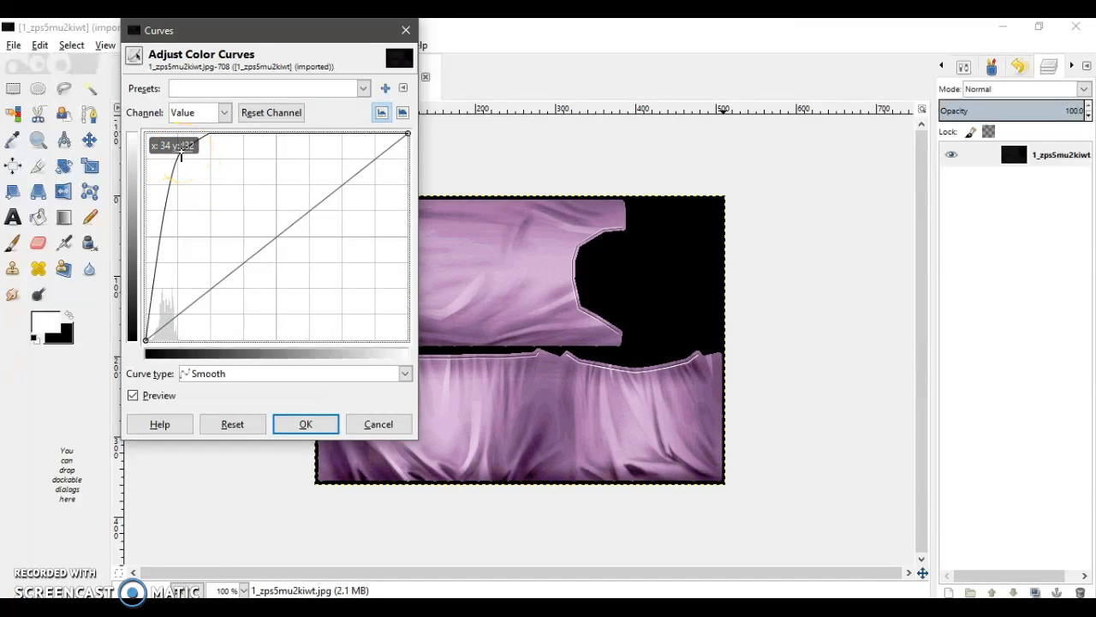
{"action": "left_click_drag", "start_coordinate": [181, 156], "coordinate": [175, 156]}
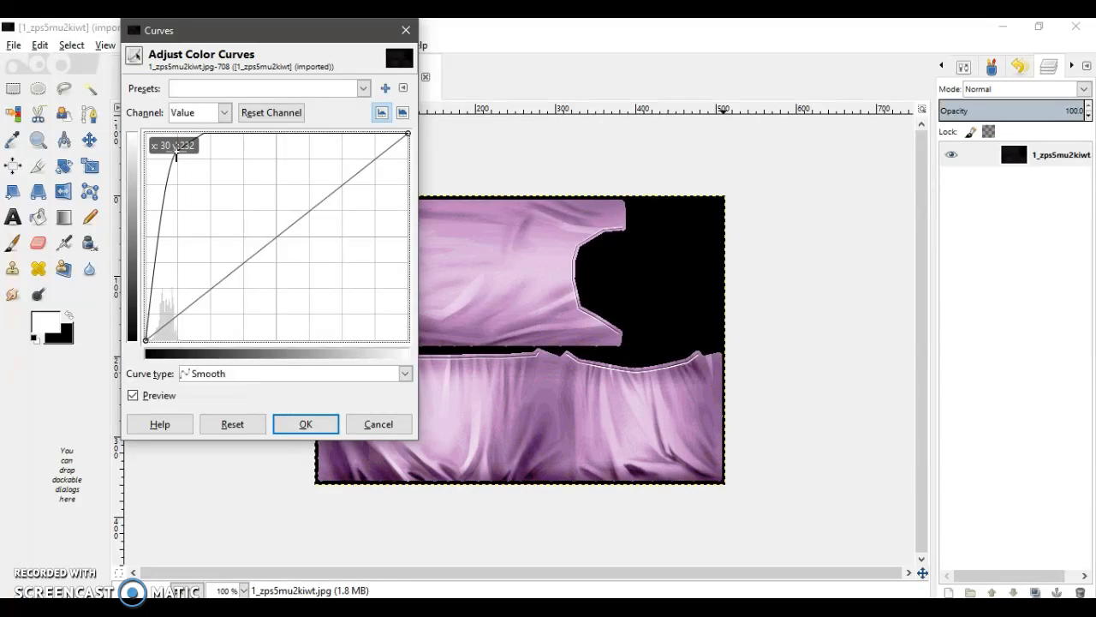
{"action": "left_click", "coordinate": [315, 424]}
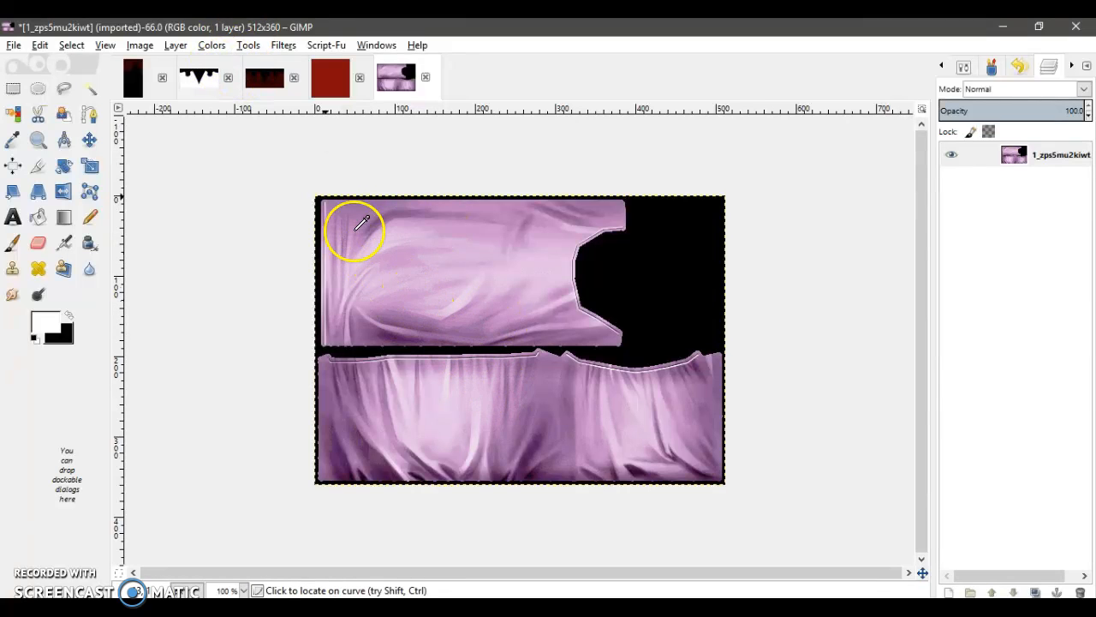
- Desaturate the brightened texture using the Lightness shade of gray
{"action": "left_click", "coordinate": [209, 47]}
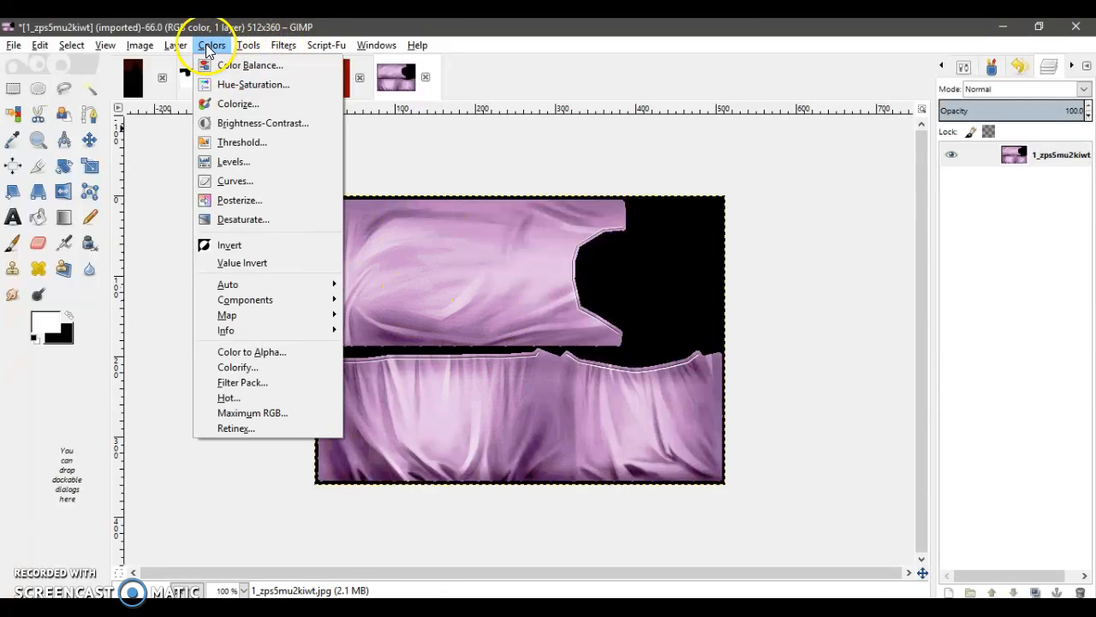
{"action": "left_click", "coordinate": [236, 222]}
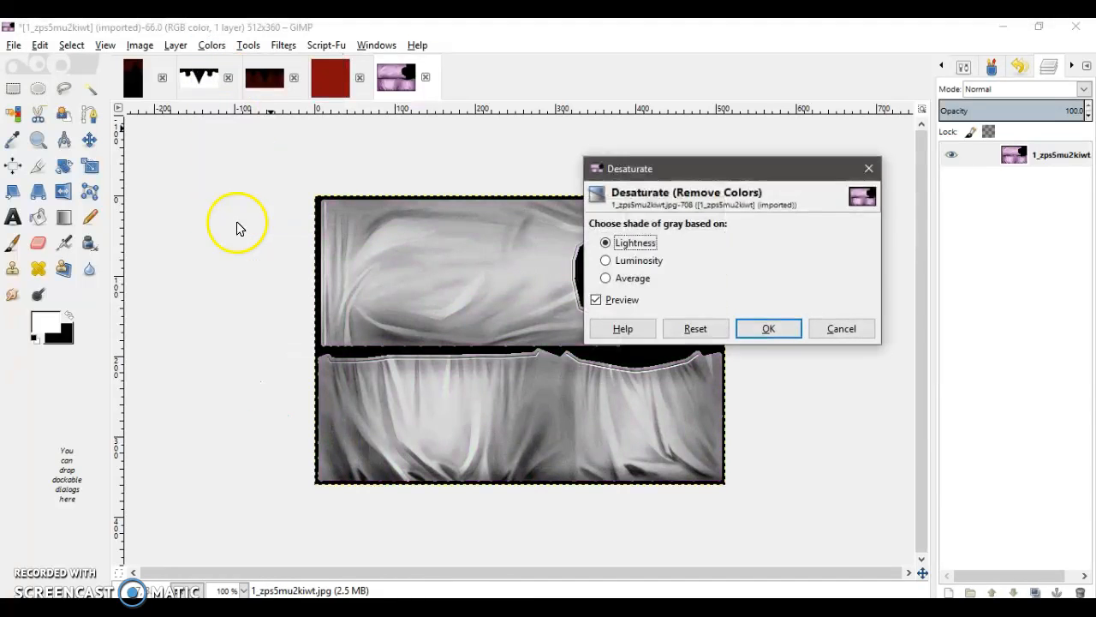
{"action": "left_click", "coordinate": [771, 337]}
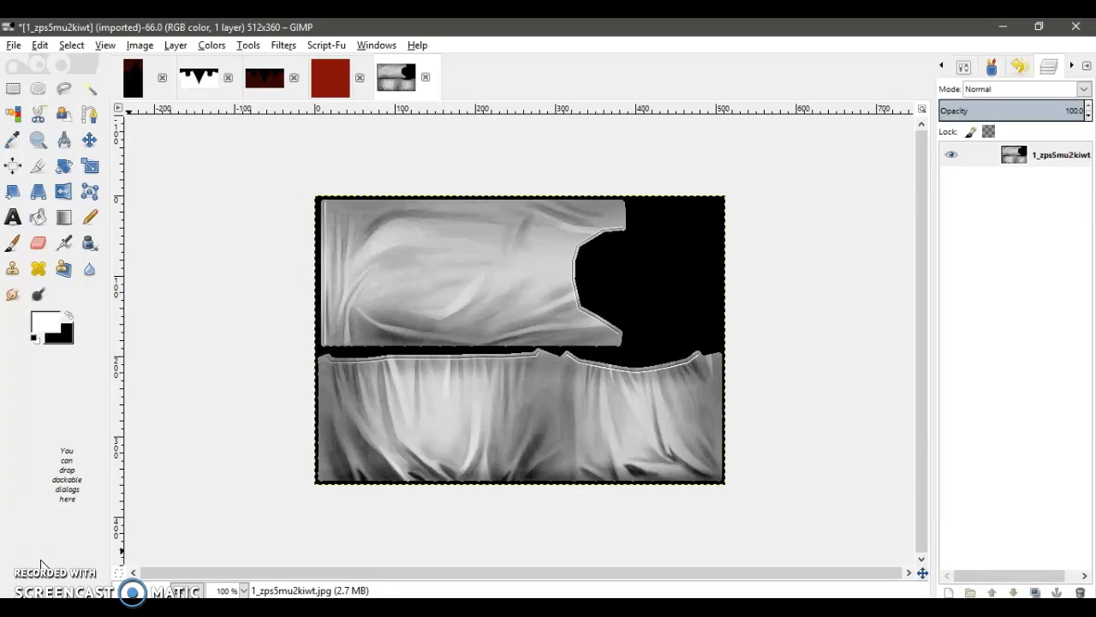
- Add a new transparent layer above the texture and fill it with red b31919 as the foreground color
{"action": "left_click", "coordinate": [950, 592]}
{"action": "left_click", "coordinate": [951, 576]}
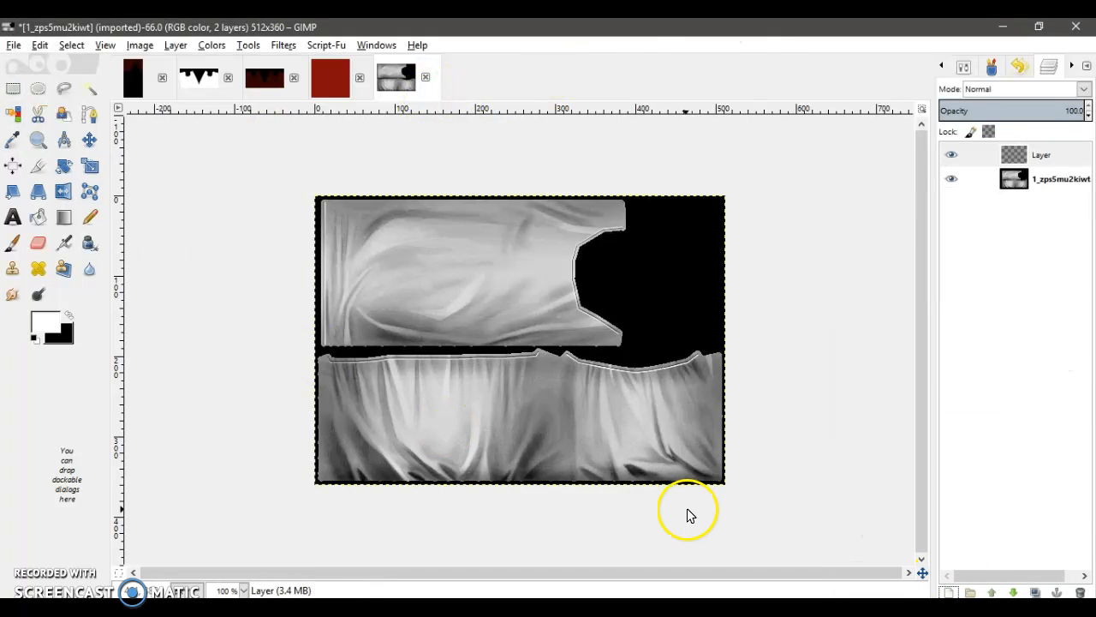
{"action": "left_click", "coordinate": [45, 328]}
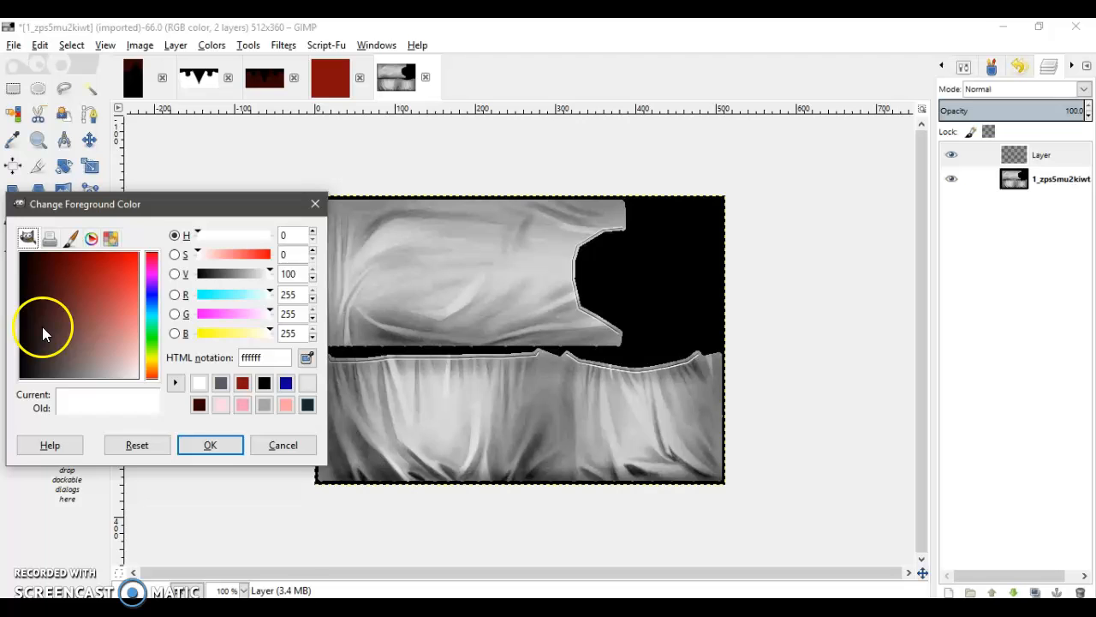
{"action": "left_click_drag", "start_coordinate": [123, 336], "coordinate": [103, 269]}
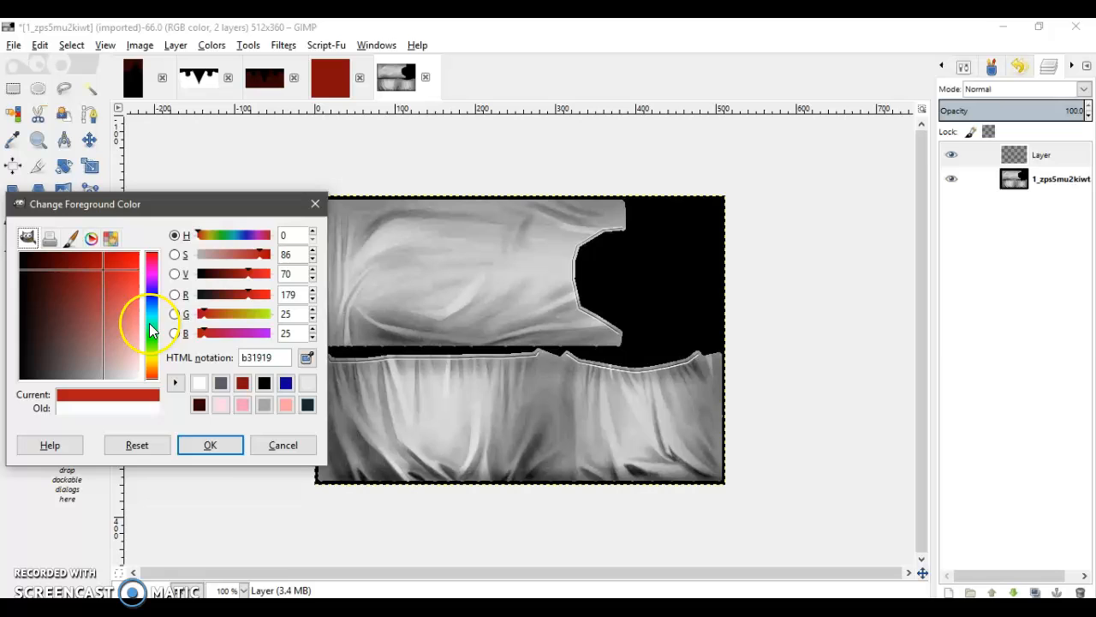
{"action": "left_click", "coordinate": [221, 452]}
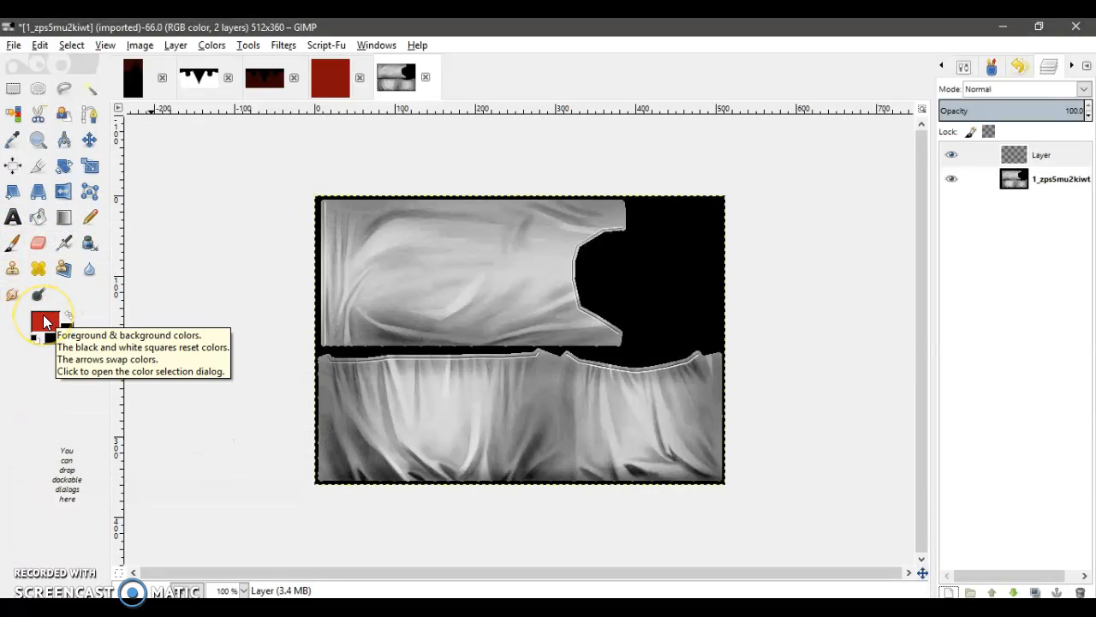
{"action": "left_click", "coordinate": [46, 321]}
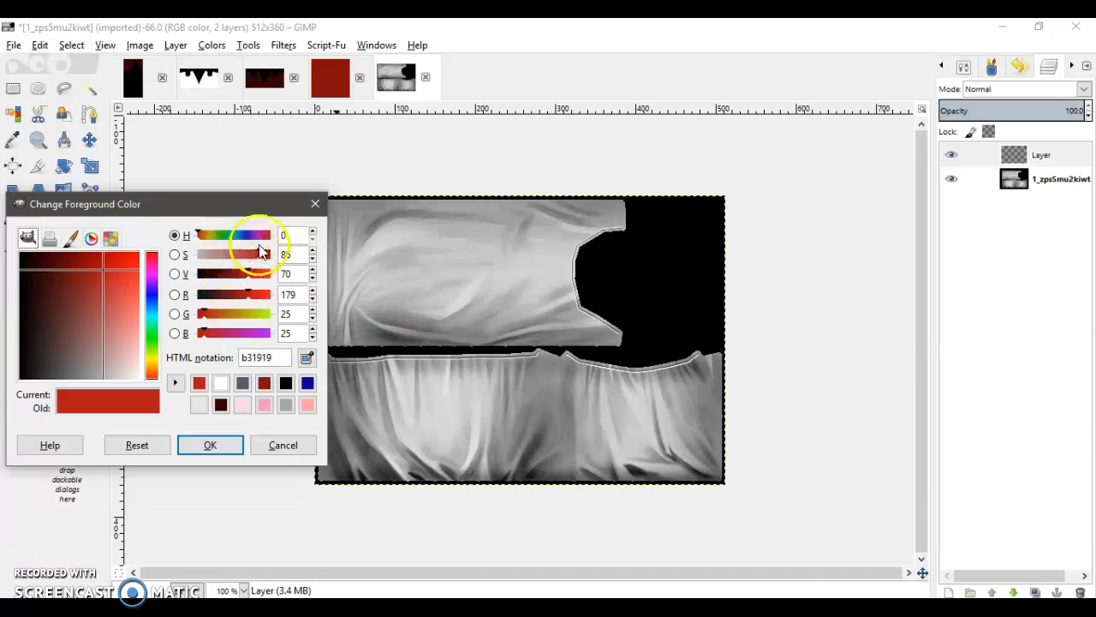
{"action": "left_click", "coordinate": [316, 203]}
{"action": "left_click_drag", "start_coordinate": [34, 330], "coordinate": [386, 342]}
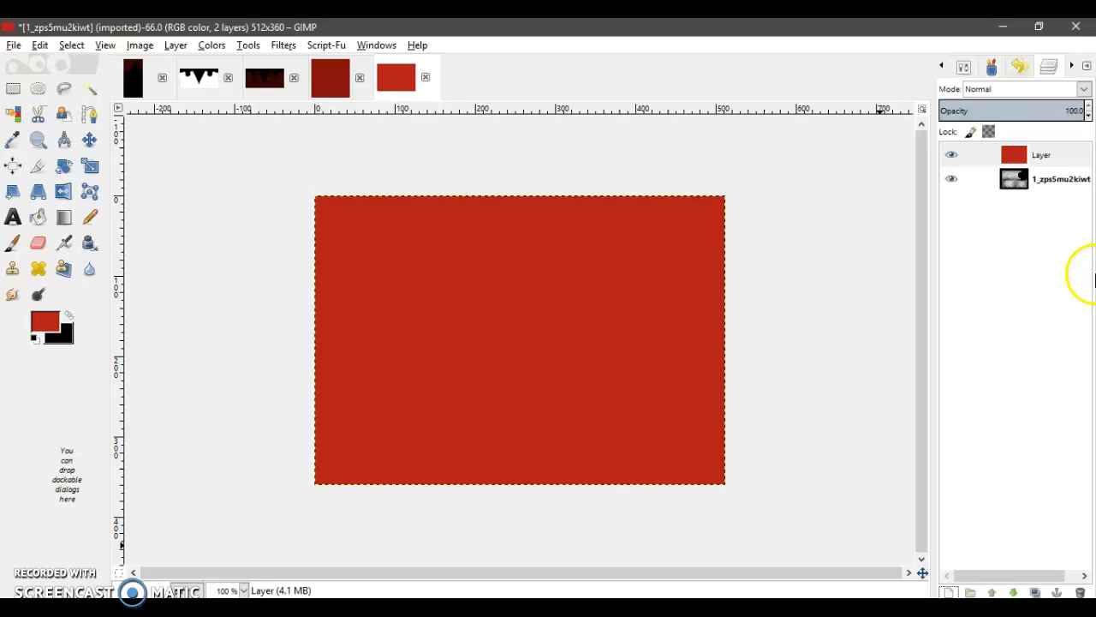
- Set the red layer's blend mode to Overlay and duplicate the layer
{"action": "left_click", "coordinate": [1084, 90]}
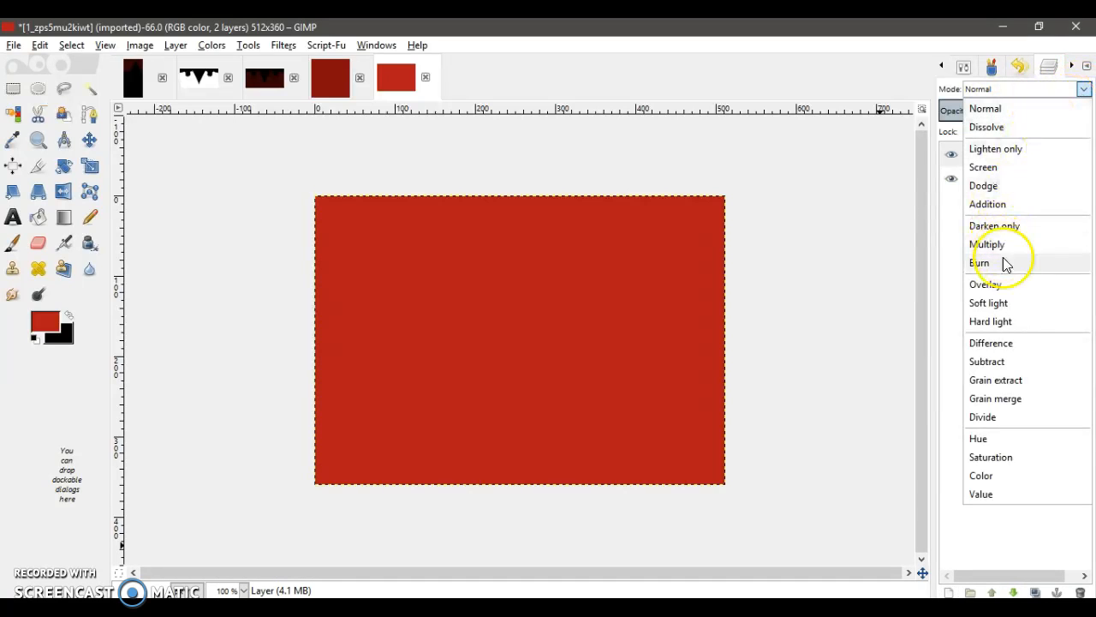
{"action": "left_click", "coordinate": [1011, 285]}
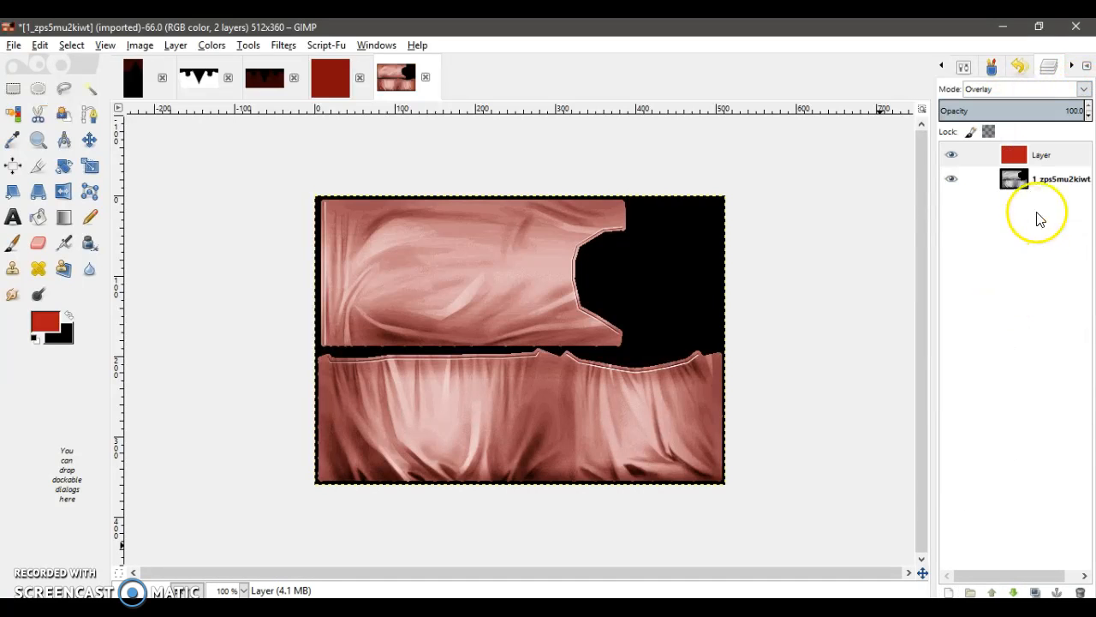
{"action": "right_click", "coordinate": [1048, 155]}
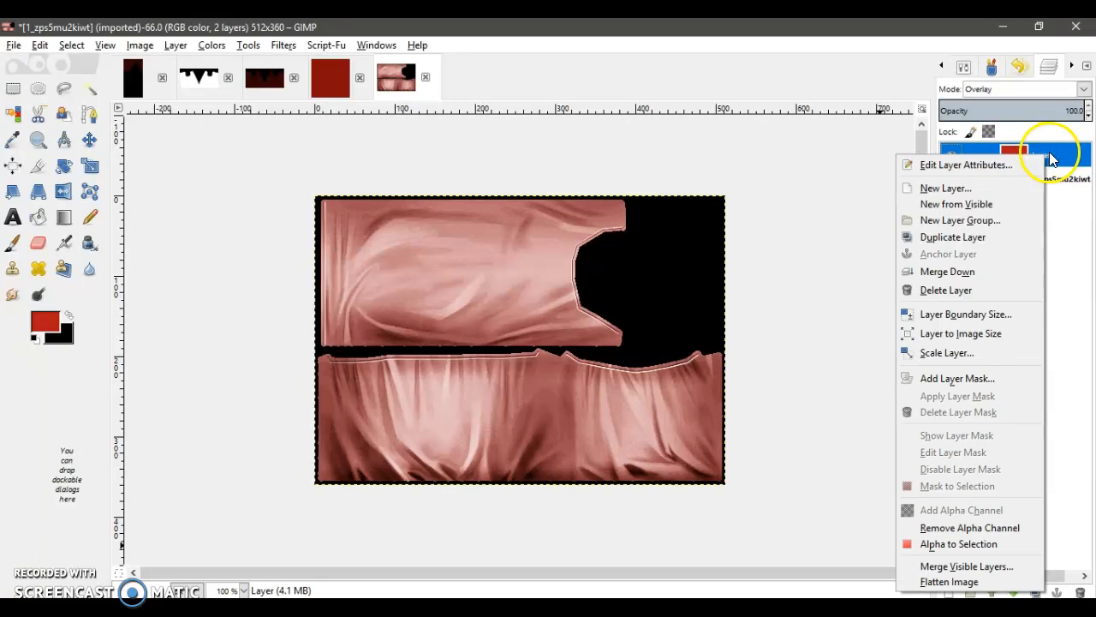
{"action": "left_click", "coordinate": [1006, 238]}
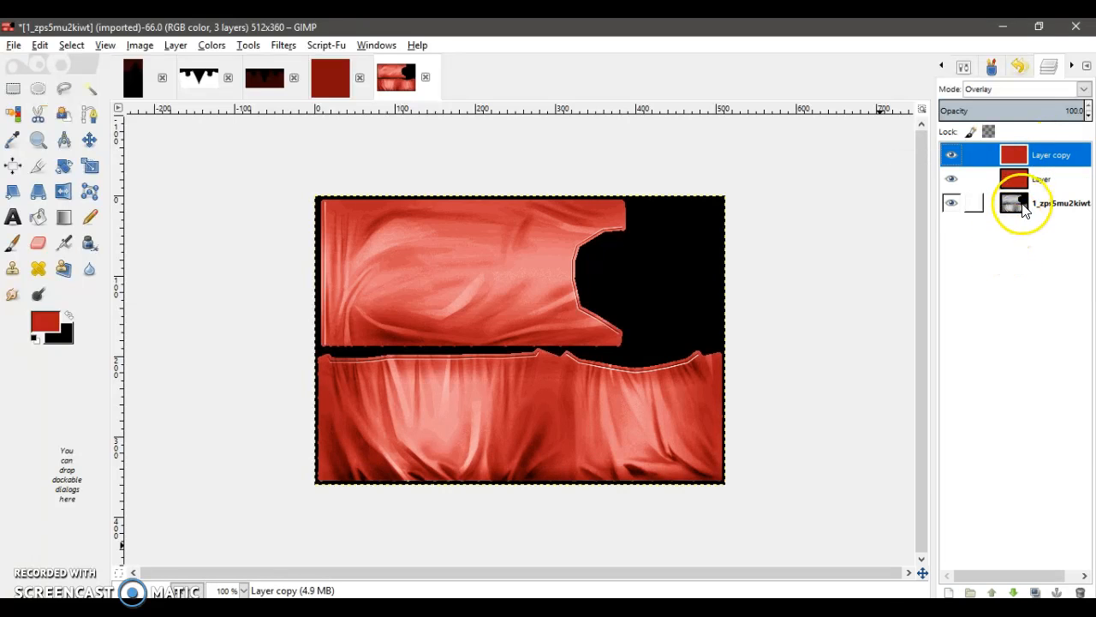
- Duplicate the gray texture layer, move the copy above the red layers, and set its blend mode to Multiply
{"action": "right_click", "coordinate": [1019, 205]}
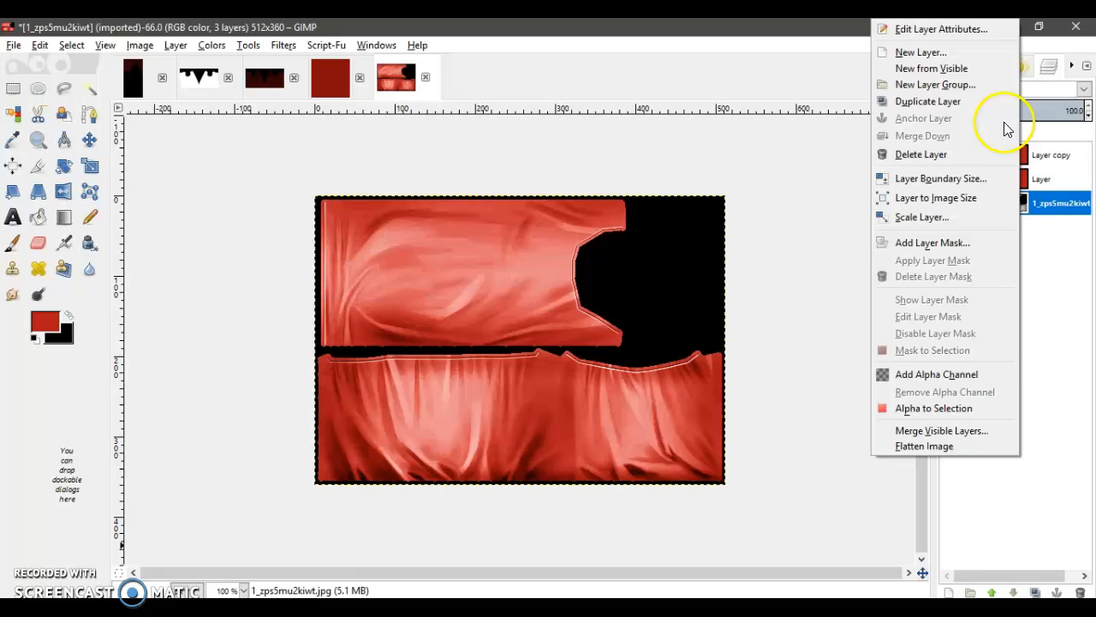
{"action": "left_click", "coordinate": [984, 113]}
{"action": "left_click_drag", "start_coordinate": [1032, 210], "coordinate": [1045, 157]}
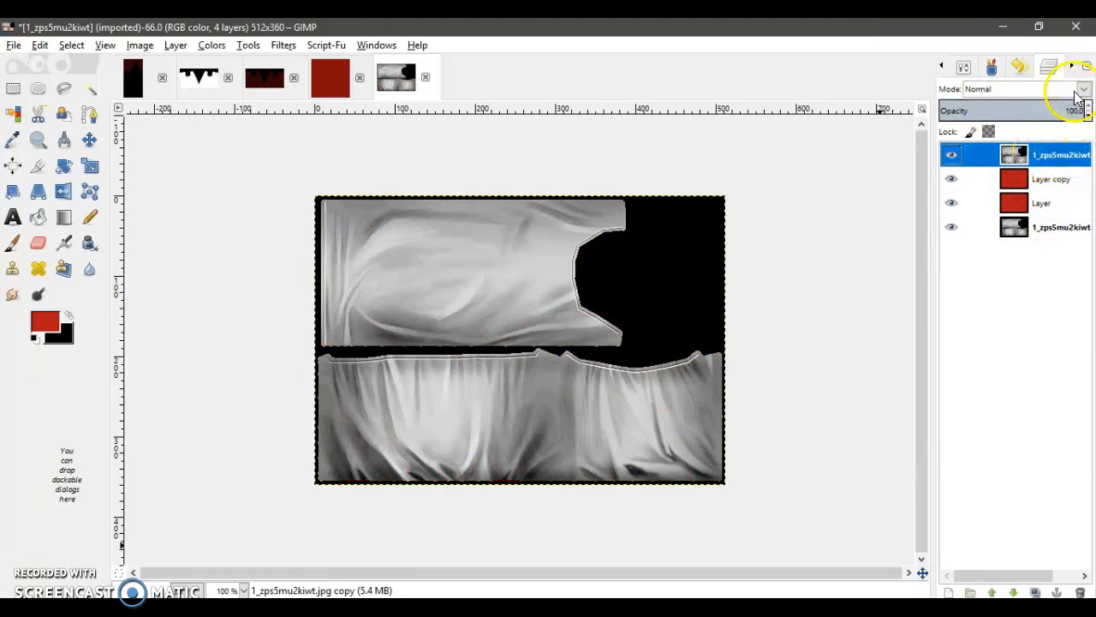
{"action": "left_click", "coordinate": [1082, 90]}
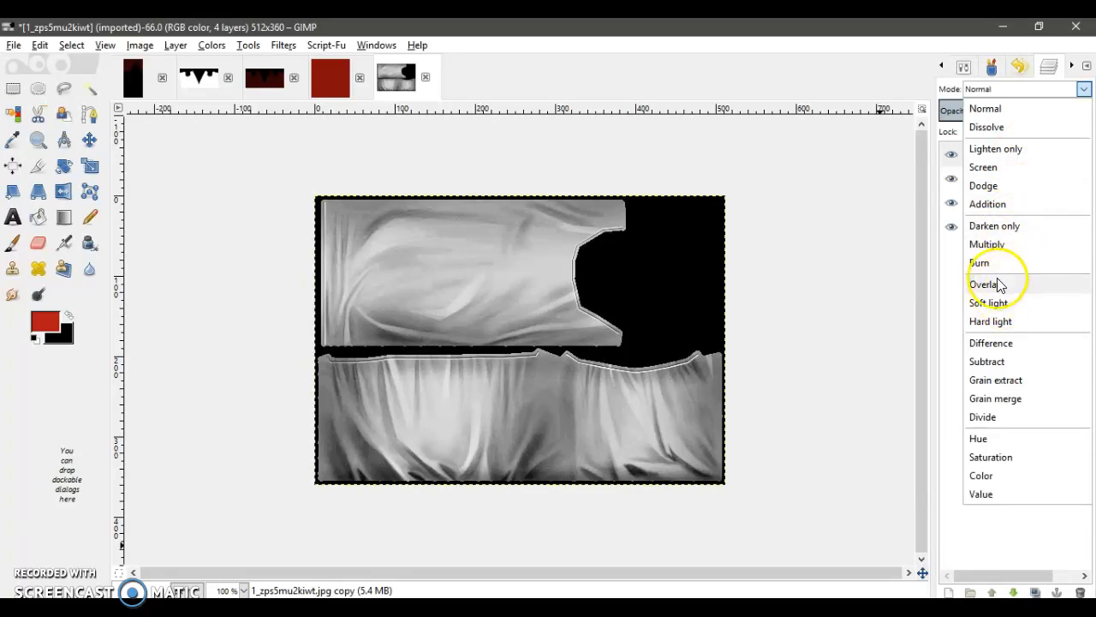
{"action": "left_click", "coordinate": [999, 245]}
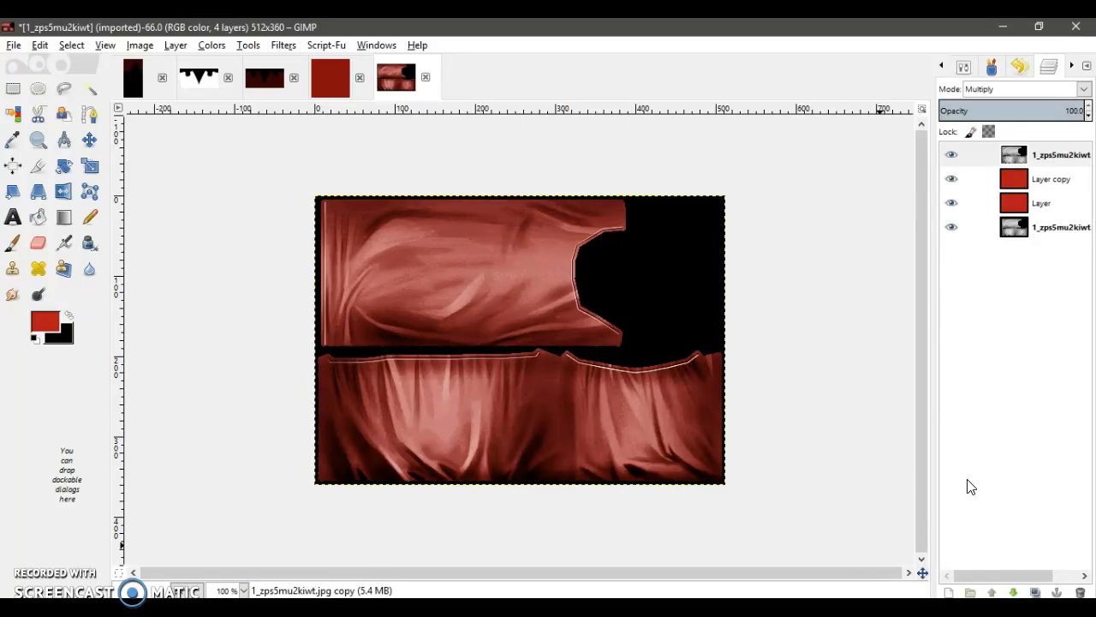
- Export the recolored texture to the Desktop as class 1.jpg with the default export settings
{"action": "left_click", "coordinate": [39, 45]}
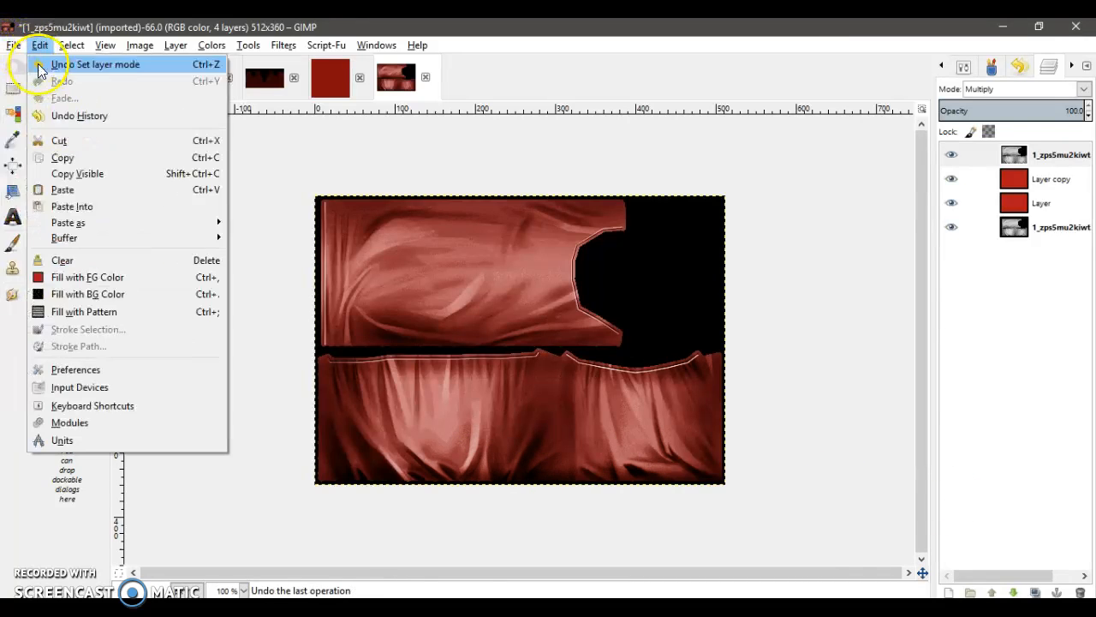
{"action": "mouse_move", "coordinate": [18, 49]}
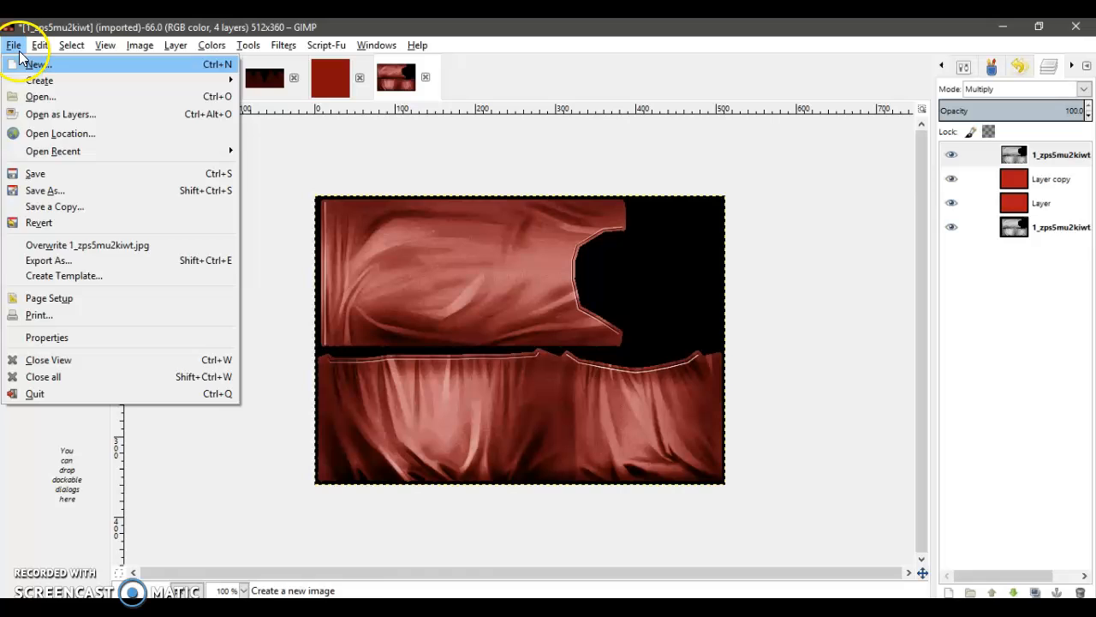
{"action": "left_click", "coordinate": [61, 265]}
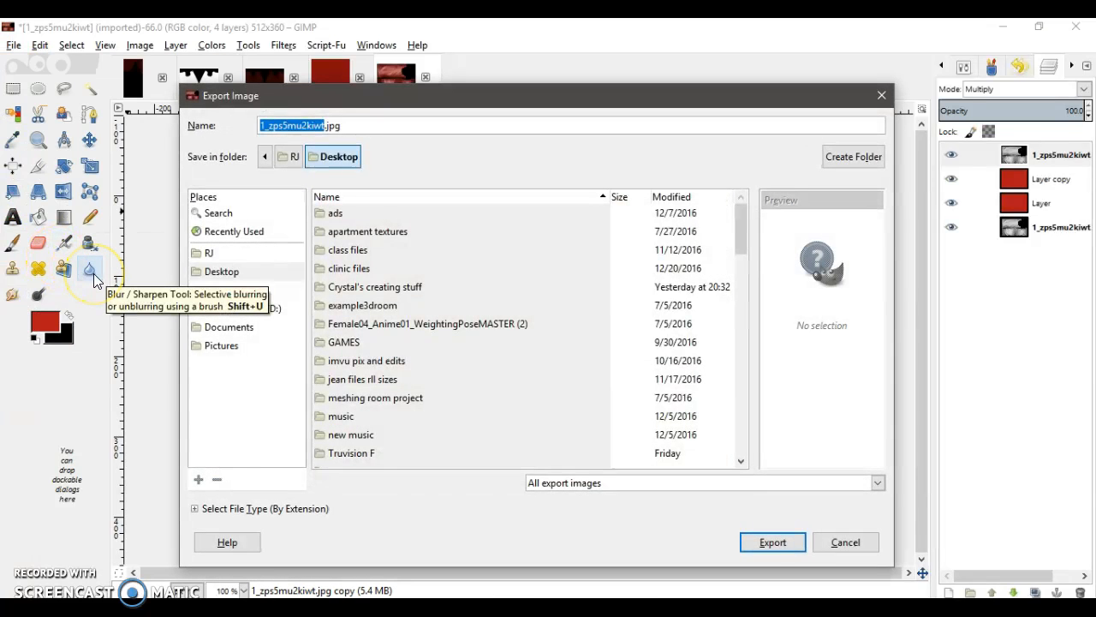
{"action": "type", "text": "class 1"}
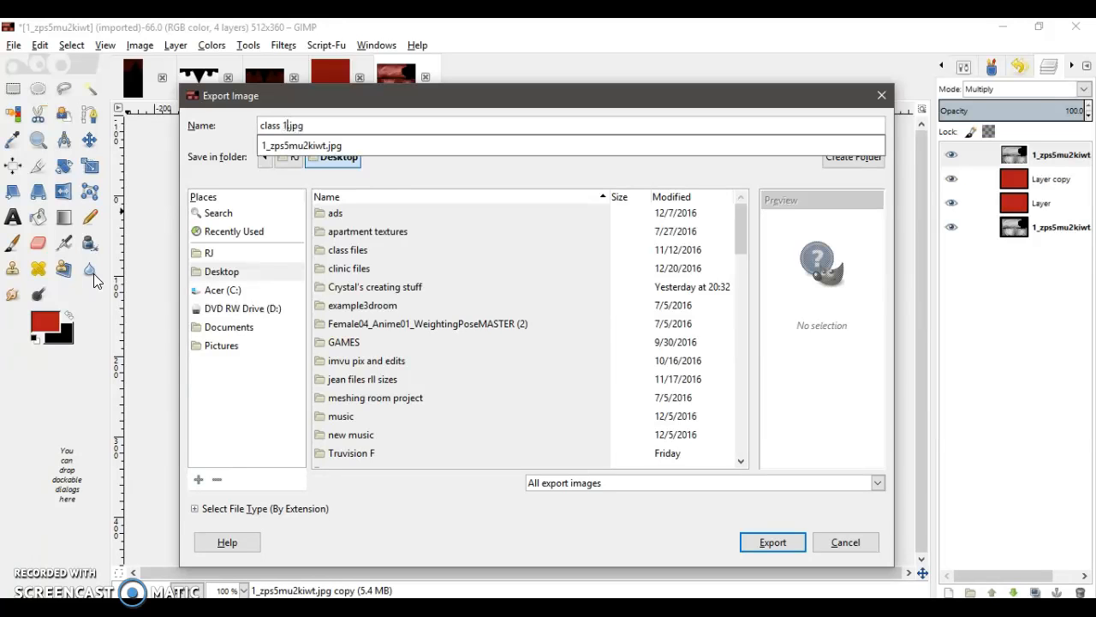
{"action": "key", "text": "Return"}
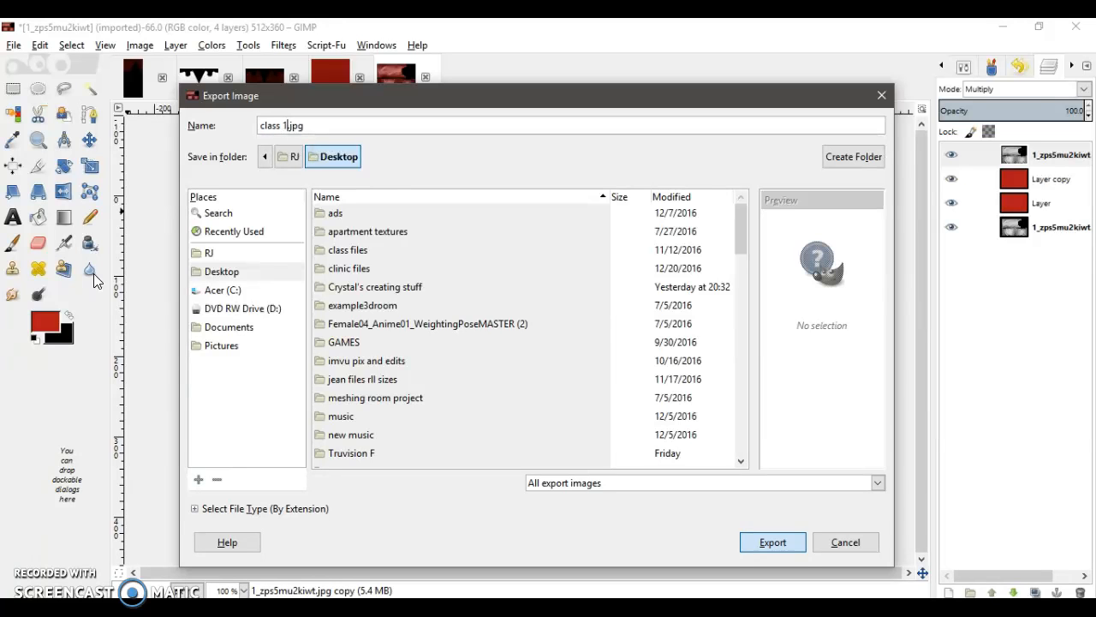
{"action": "key", "text": "Return"}
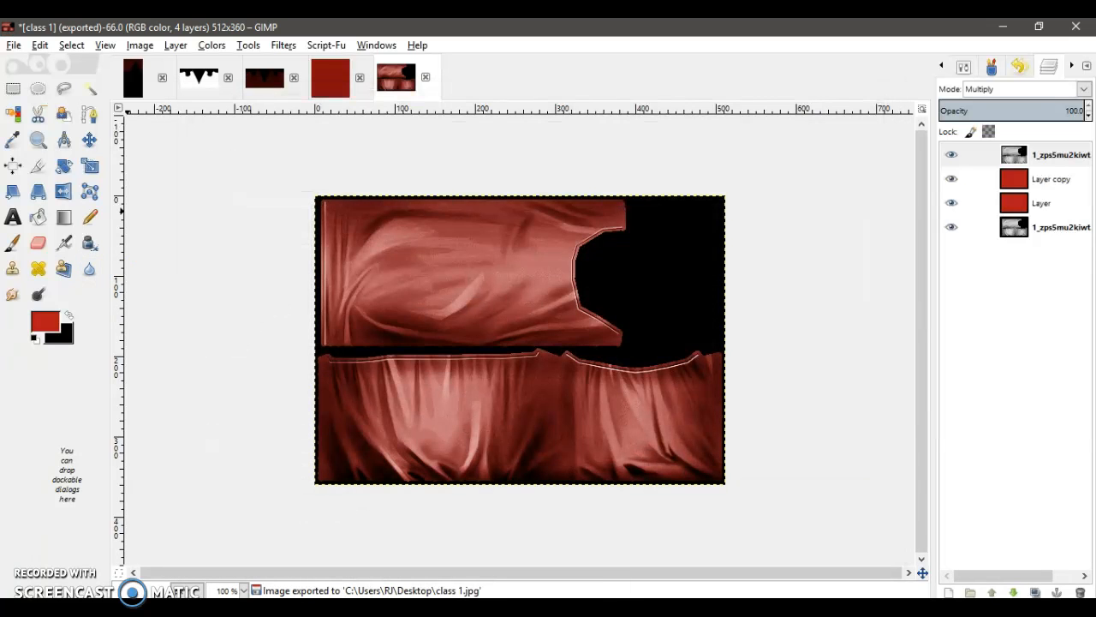
- Switch to Microsoft Edge, derive a new product from the baby tee's product page, and bring up its editor in IMVU
{"action": "left_click", "coordinate": [1003, 26]}
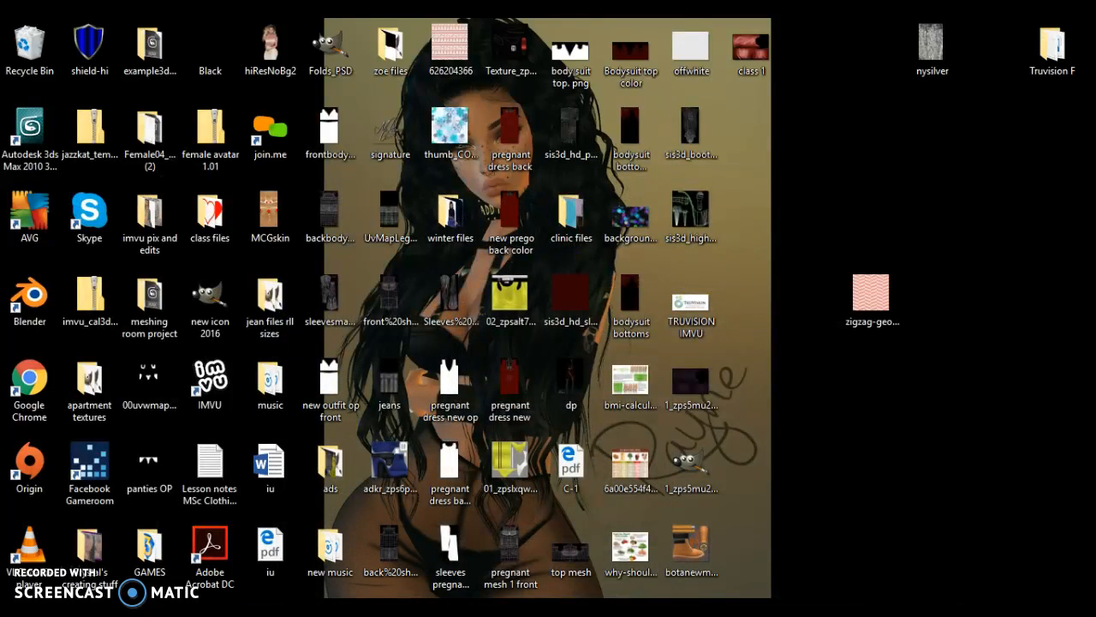
{"action": "right_click", "coordinate": [374, 607]}
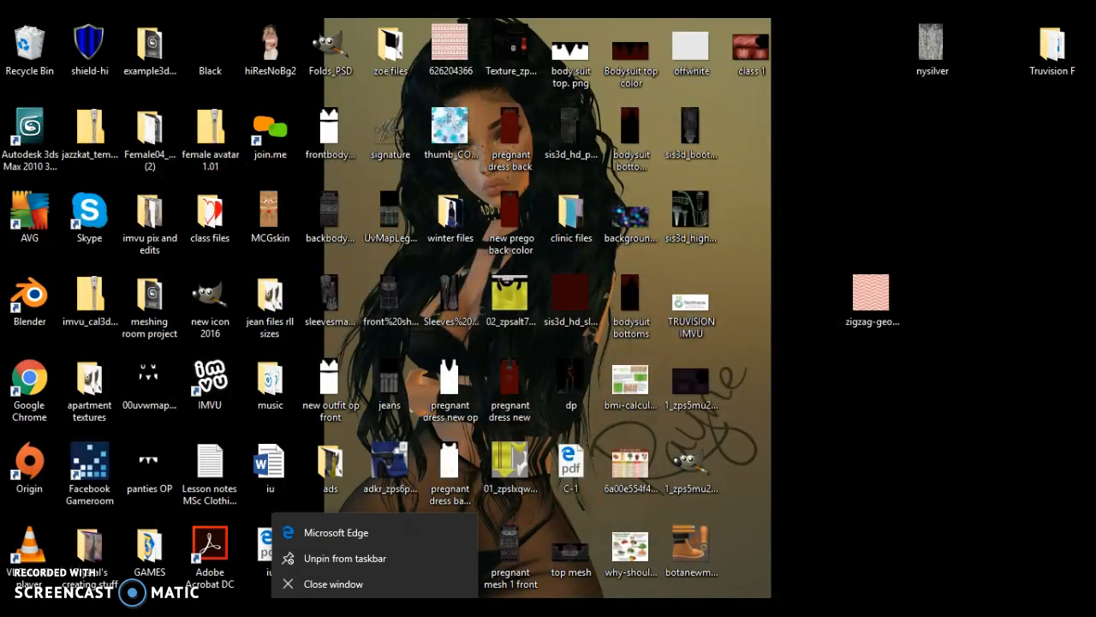
{"action": "left_click", "coordinate": [374, 607]}
{"action": "scroll", "coordinate": [306, 374], "scroll_direction": "down", "scroll_amount": 10}
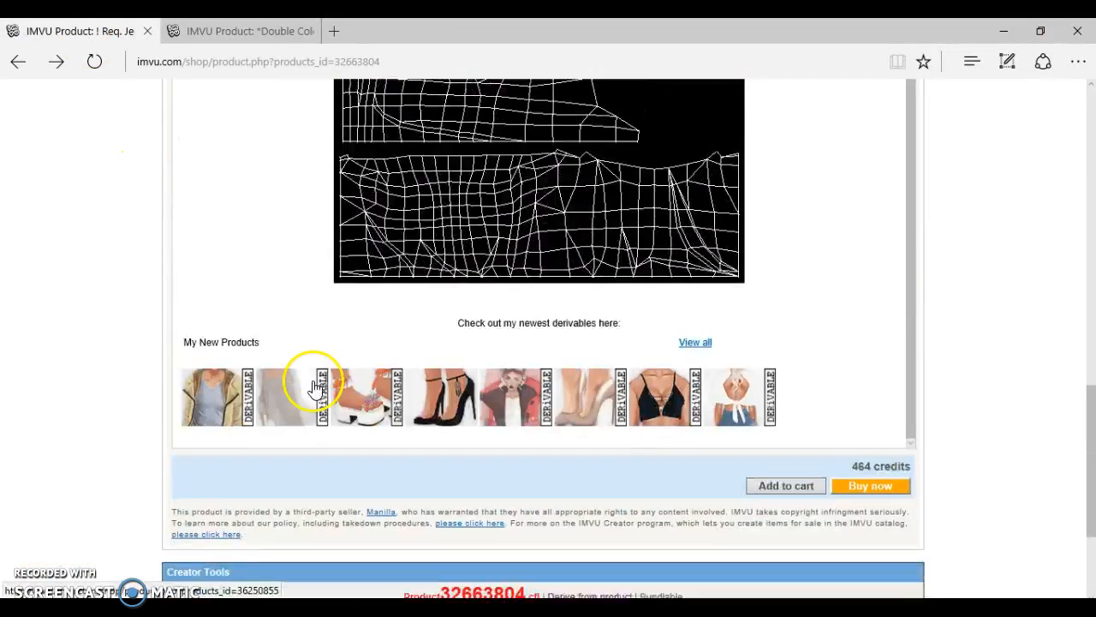
{"action": "left_click", "coordinate": [604, 403]}
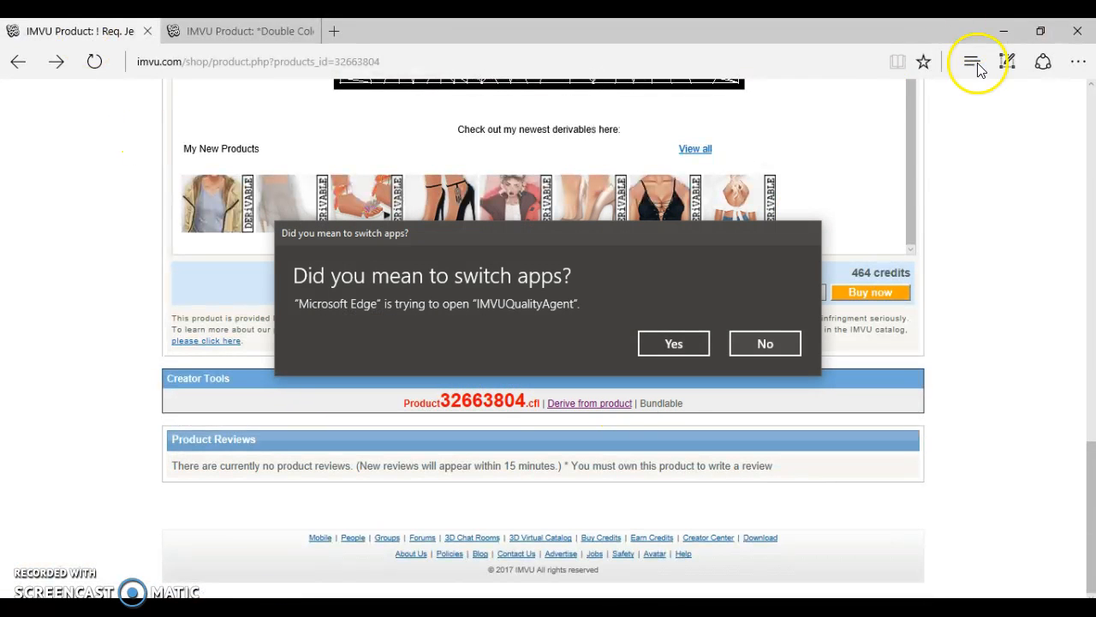
{"action": "left_click", "coordinate": [738, 355]}
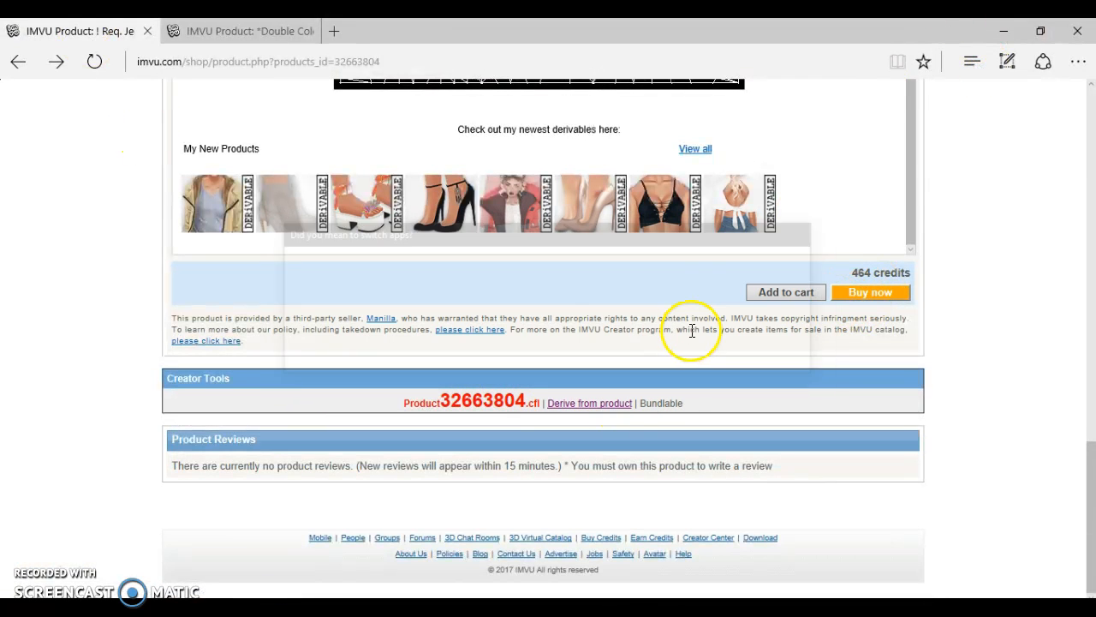
{"action": "left_click", "coordinate": [994, 32]}
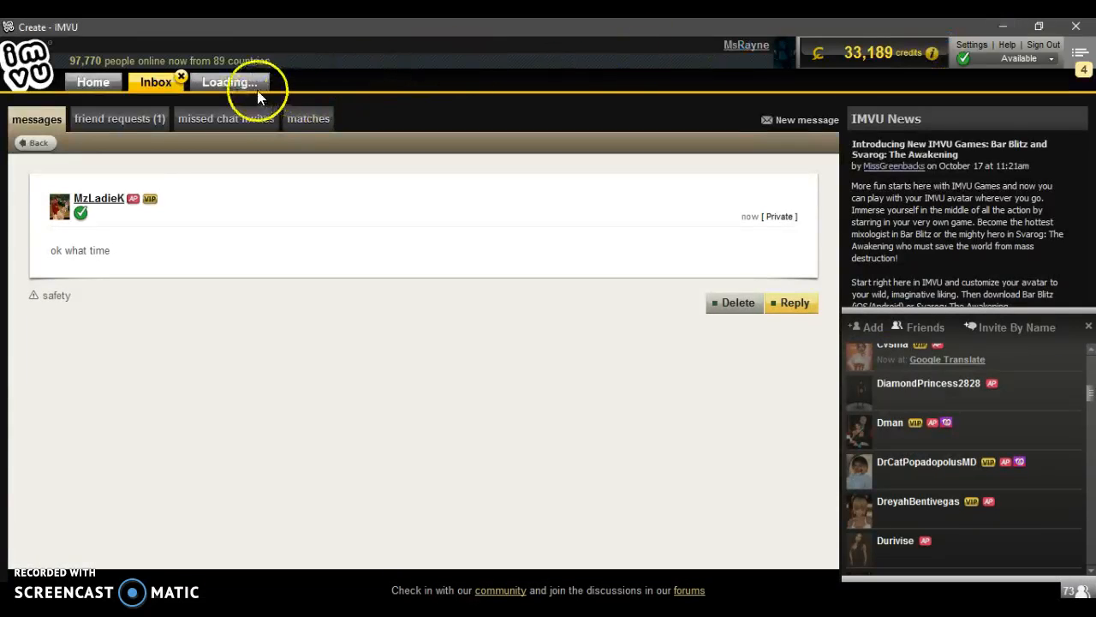
{"action": "left_click", "coordinate": [212, 89]}
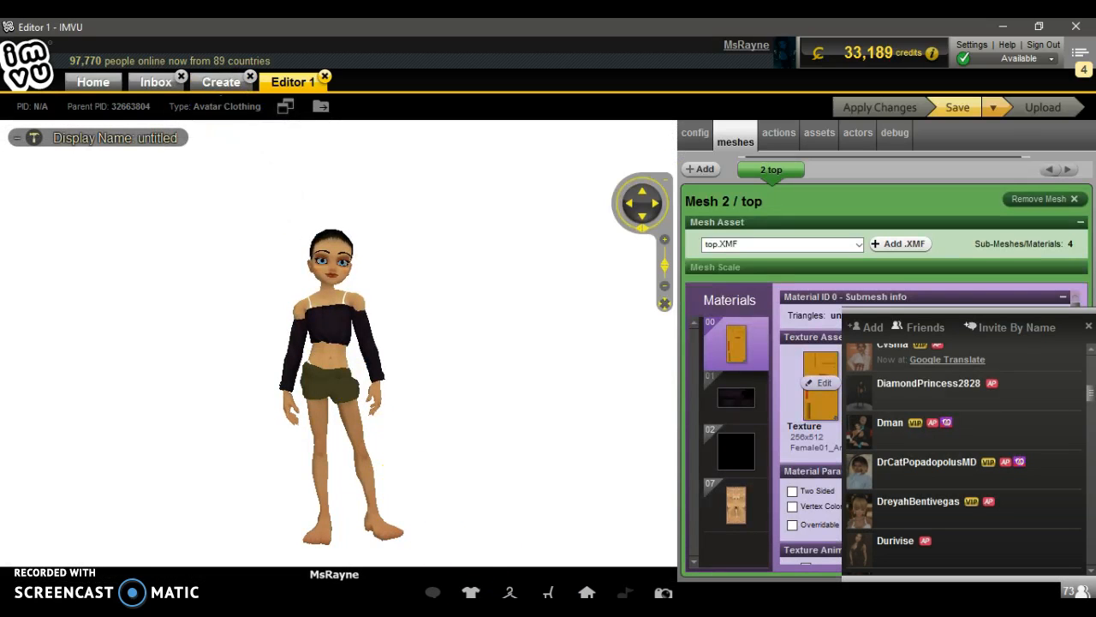
- Dress the avatar in the saved outfit with the black jacket and beige pants, and load a plain gray room from All Categories
{"action": "left_click", "coordinate": [510, 591]}
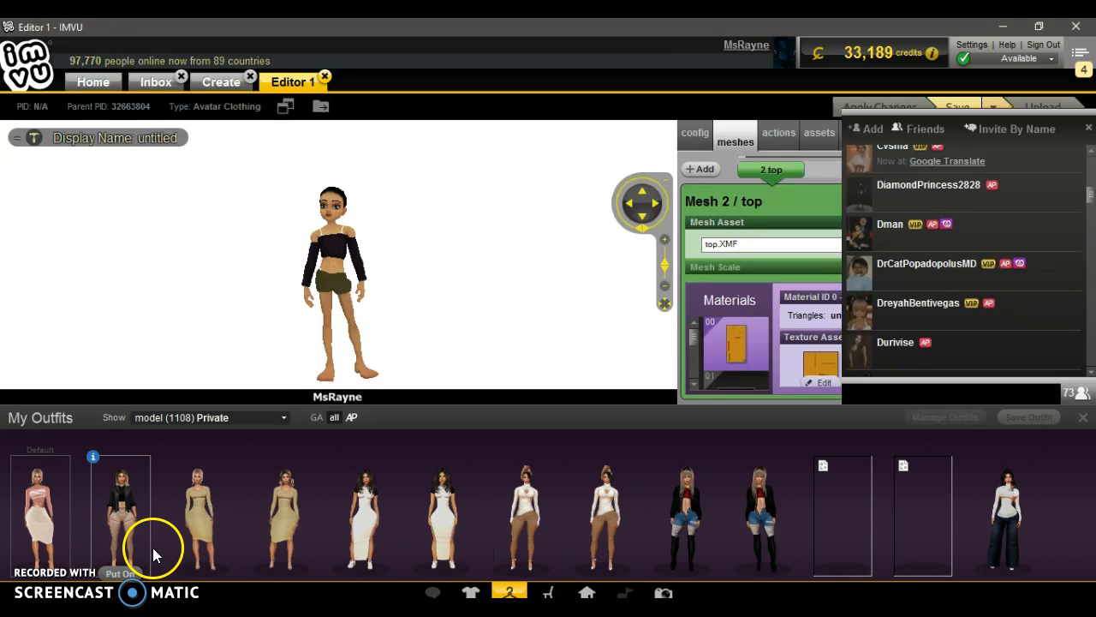
{"action": "left_click", "coordinate": [122, 572]}
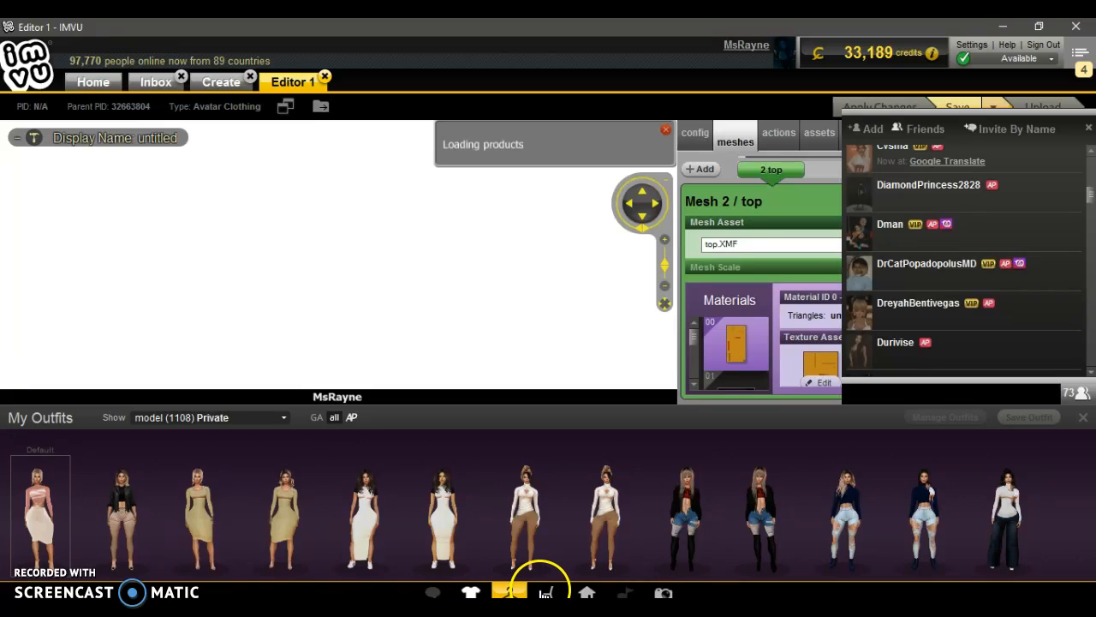
{"action": "left_click", "coordinate": [586, 590]}
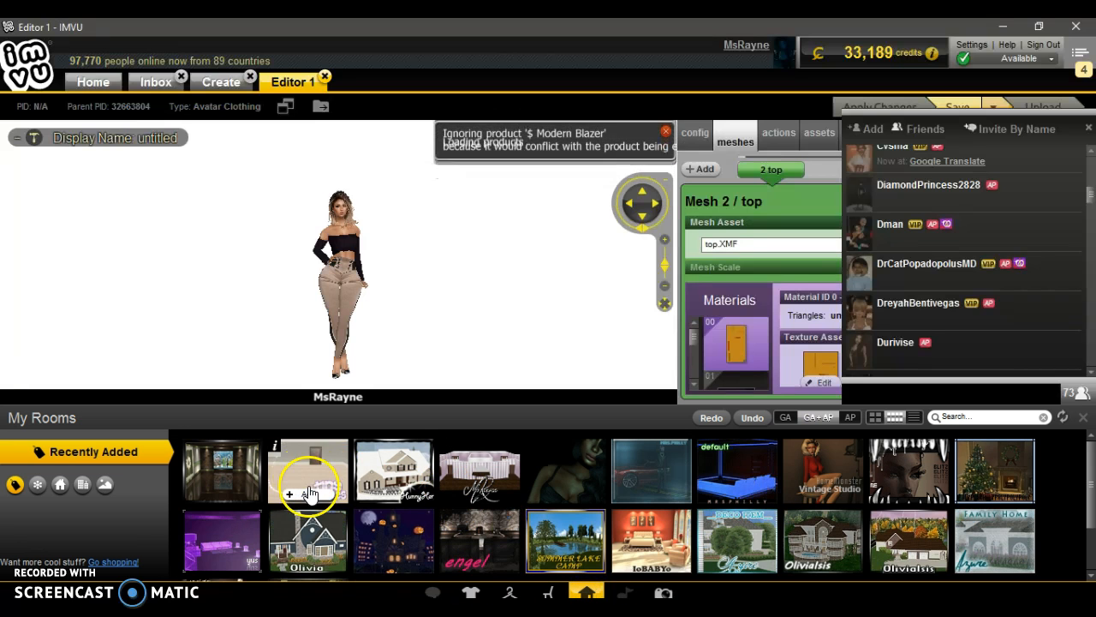
{"action": "left_click", "coordinate": [37, 484]}
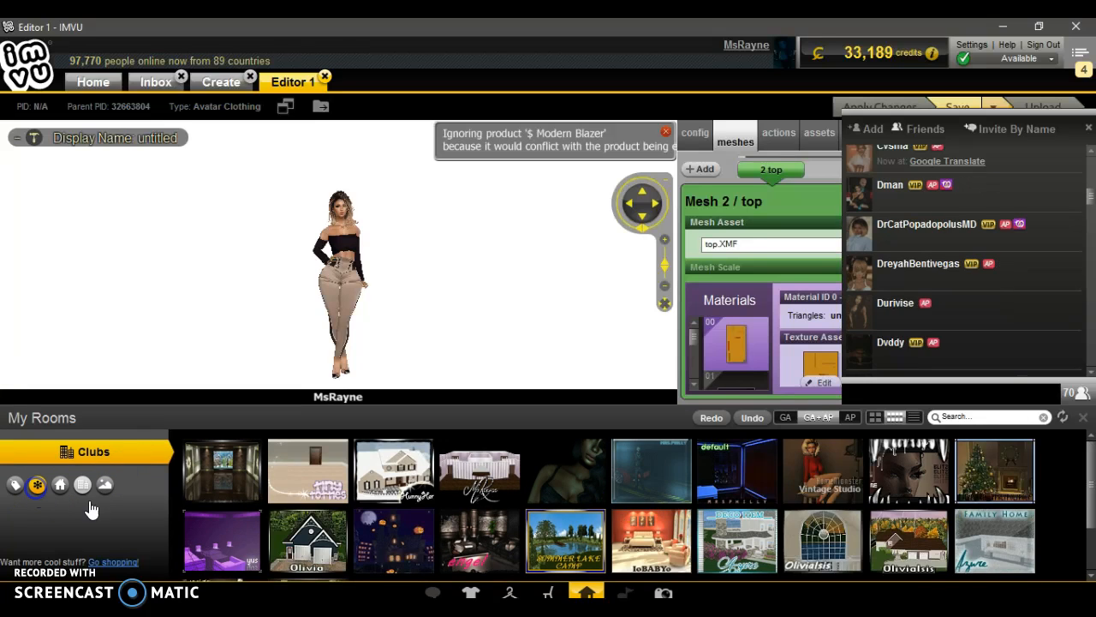
{"action": "left_click", "coordinate": [522, 496]}
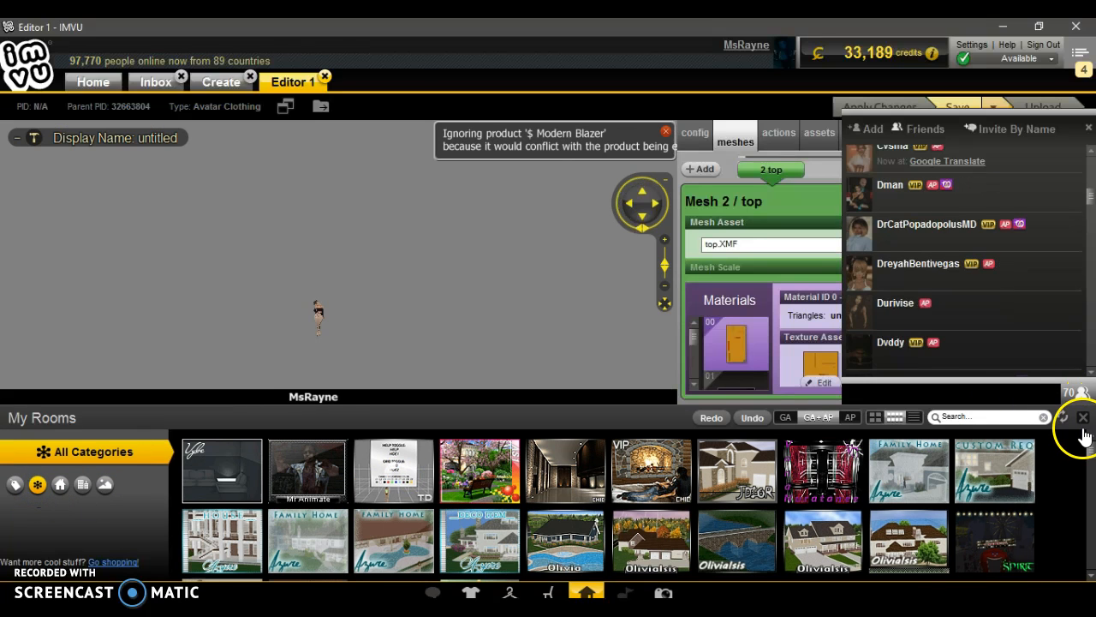
{"action": "left_click", "coordinate": [1083, 420]}
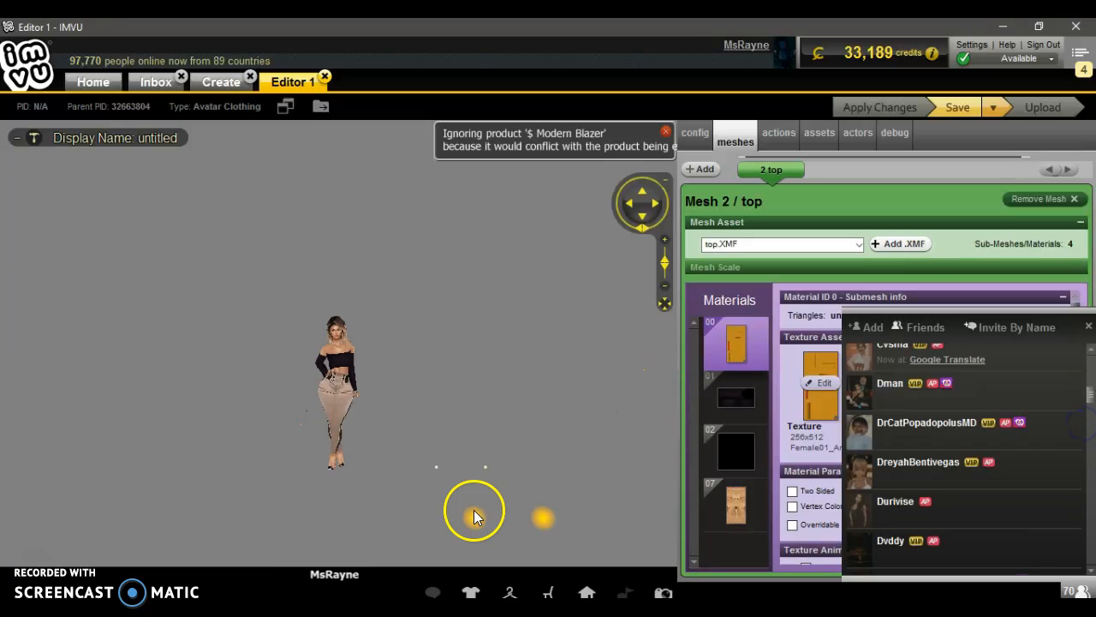
{"action": "scroll", "coordinate": [468, 472], "scroll_direction": "up", "scroll_amount": 5}
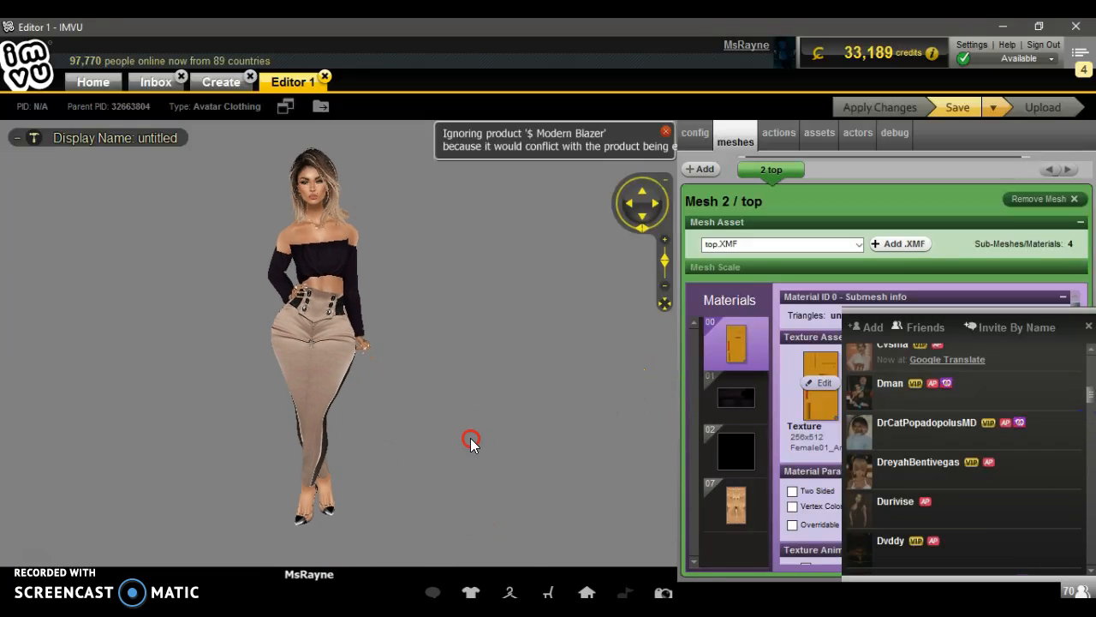
{"action": "left_click_drag", "start_coordinate": [488, 443], "coordinate": [502, 472]}
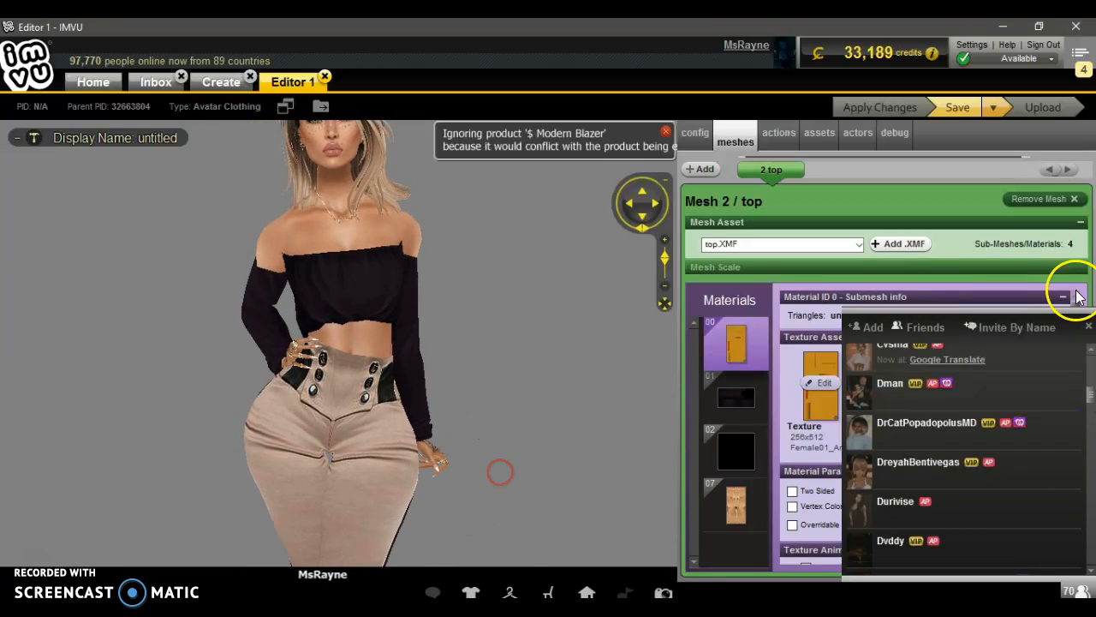
- Replace the texture of the top's material 01 with the class 1 image from the Desktop and apply the changes
{"action": "left_click", "coordinate": [1089, 328]}
{"action": "left_click", "coordinate": [743, 405]}
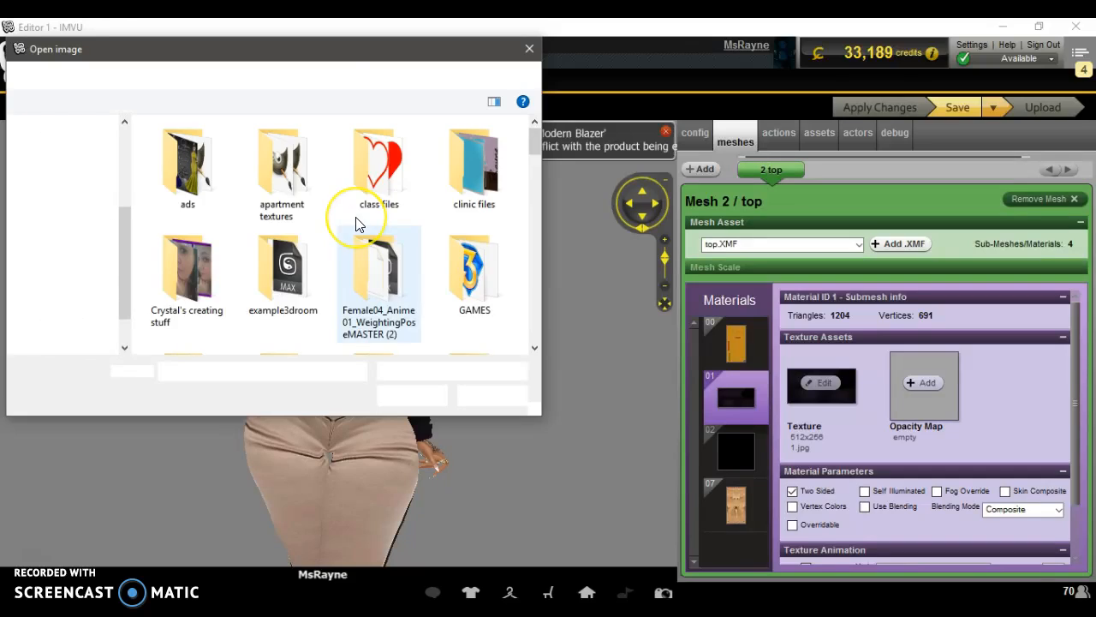
{"action": "scroll", "coordinate": [359, 226], "scroll_direction": "down", "scroll_amount": 1}
{"action": "scroll", "coordinate": [360, 226], "scroll_direction": "down", "scroll_amount": 2}
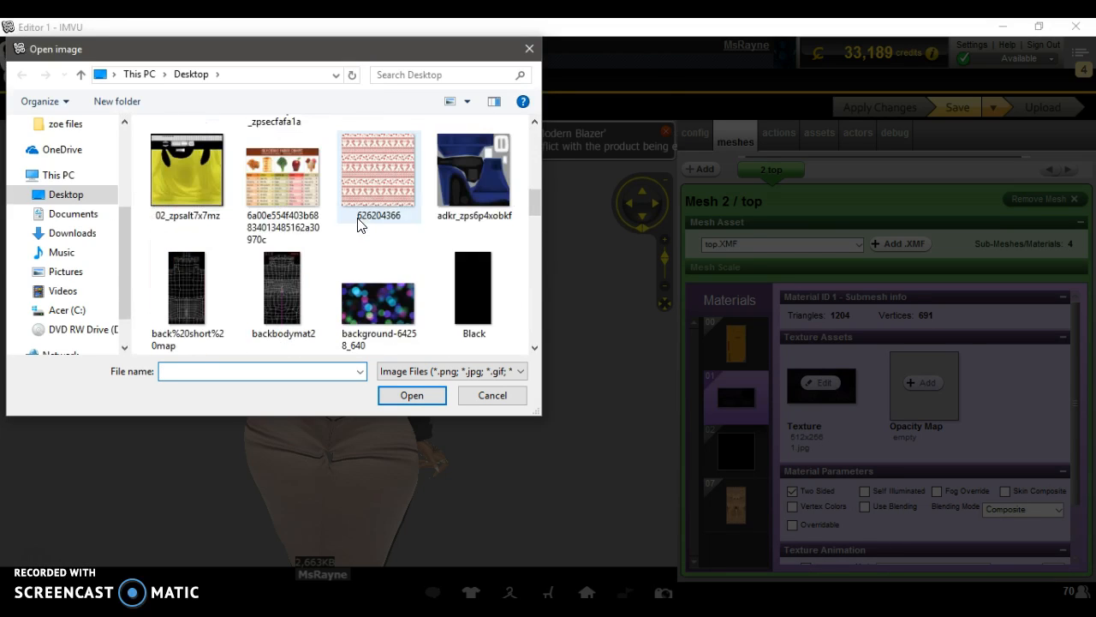
{"action": "scroll", "coordinate": [359, 226], "scroll_direction": "down", "scroll_amount": 3}
{"action": "scroll", "coordinate": [369, 228], "scroll_direction": "up", "scroll_amount": 1}
{"action": "left_click", "coordinate": [387, 270]}
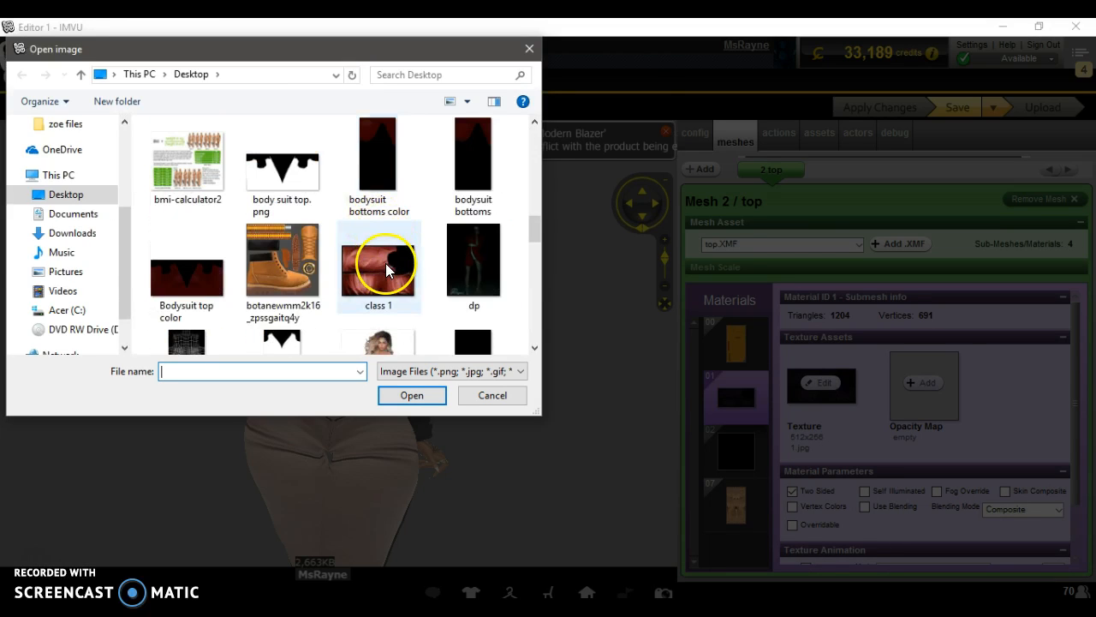
{"action": "double_click", "coordinate": [387, 270]}
{"action": "left_click", "coordinate": [857, 107]}
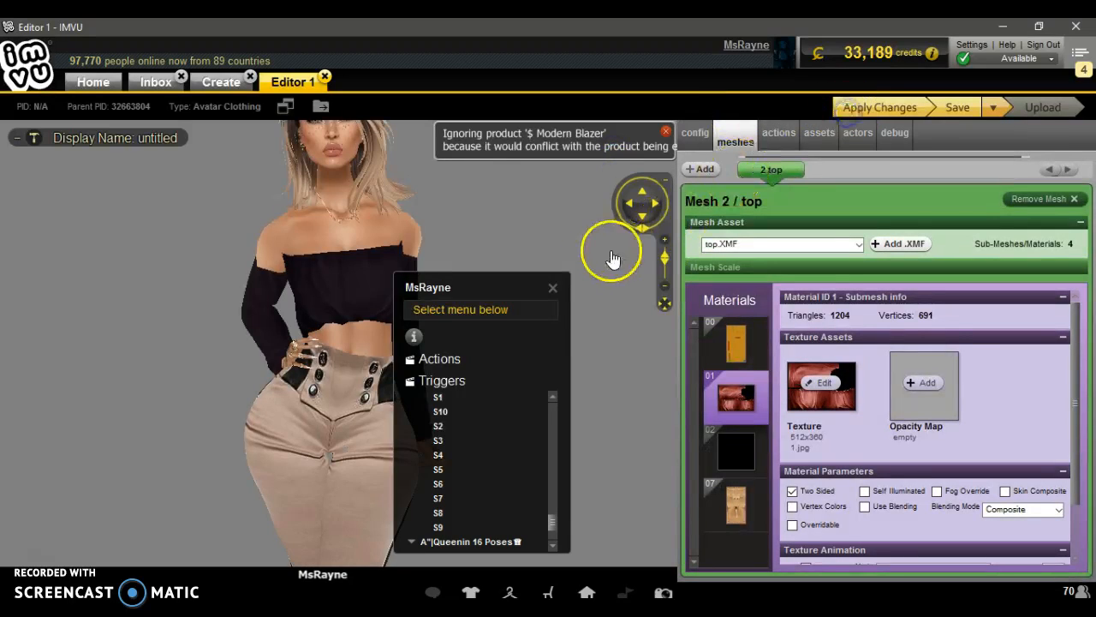
{"action": "left_click", "coordinate": [554, 289]}
{"action": "left_click_drag", "start_coordinate": [582, 393], "coordinate": [603, 330]}
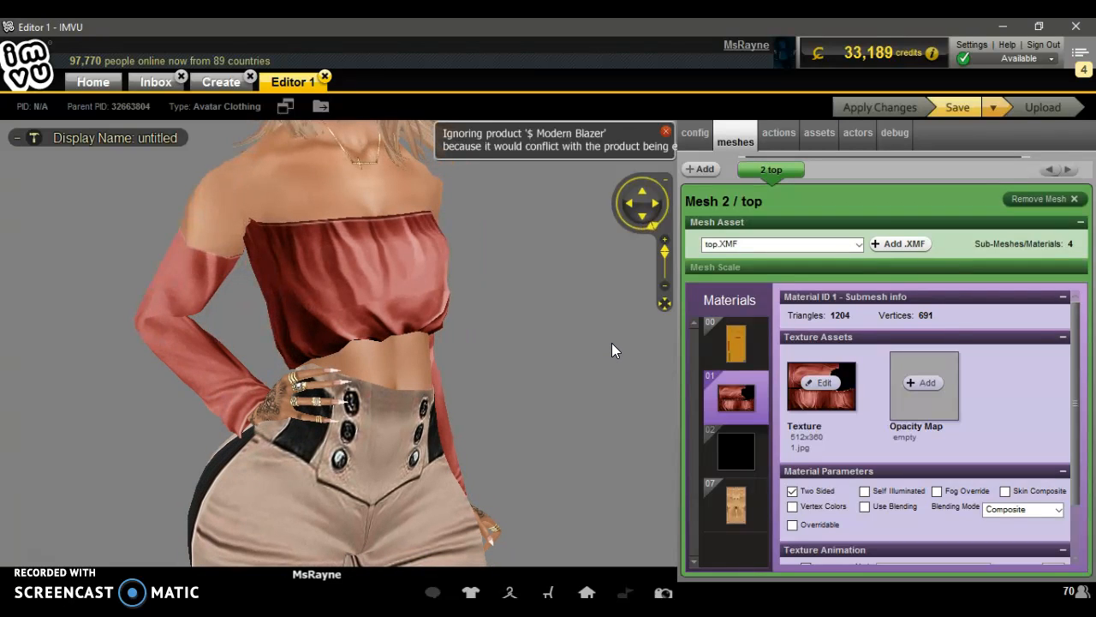
- Switch to GIMP and hide the upper gray texture copy and both red layers
{"action": "key", "text": "alt+Tab"}
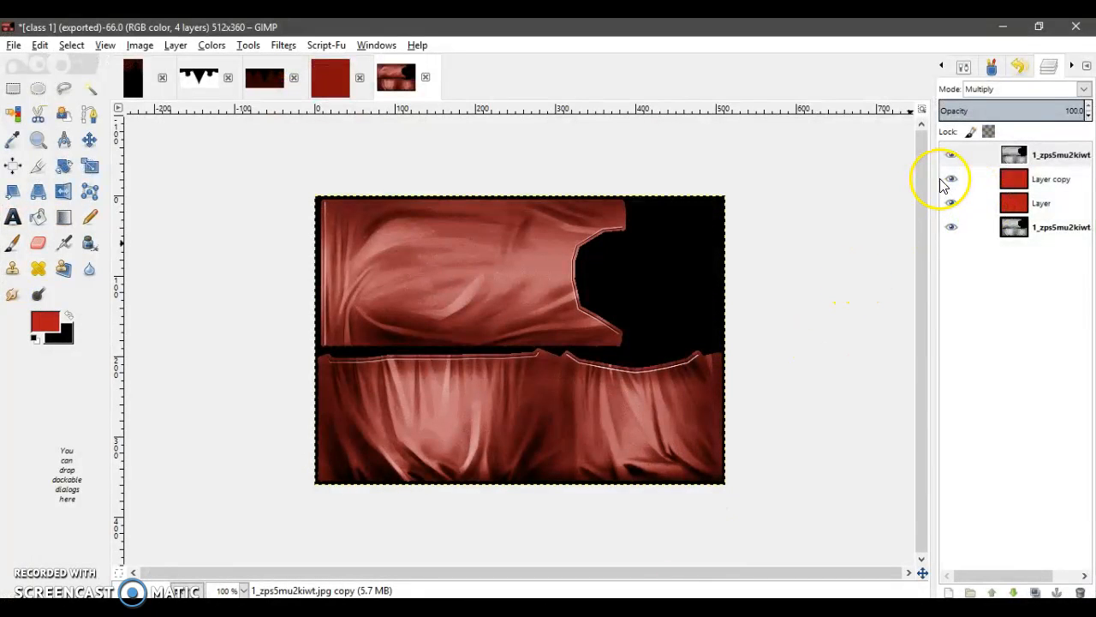
{"action": "left_click", "coordinate": [950, 178]}
{"action": "left_click", "coordinate": [951, 202]}
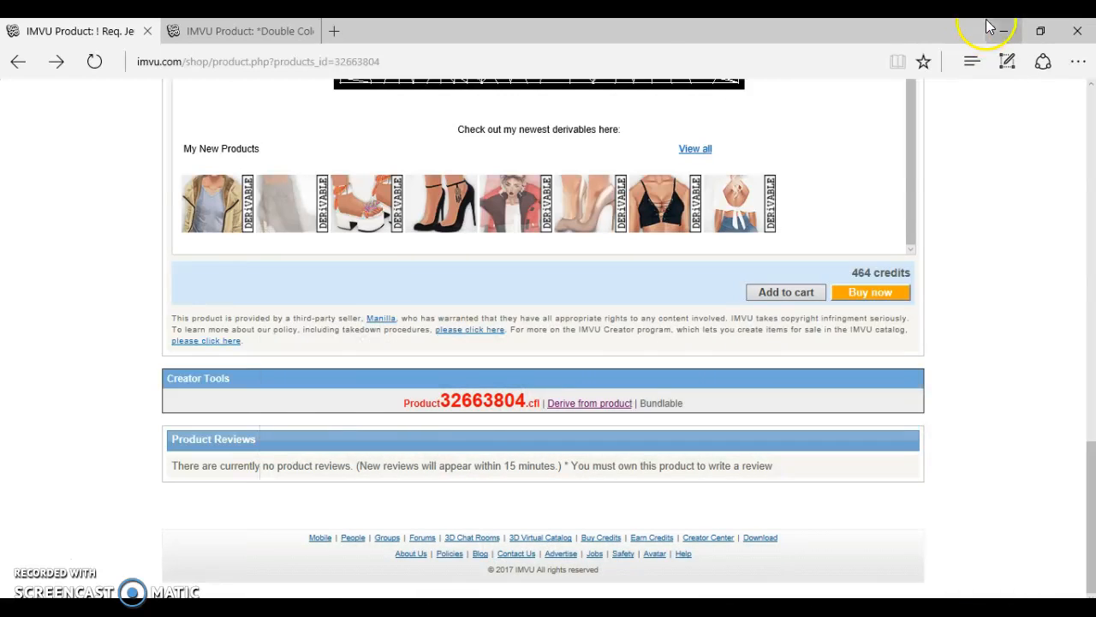
- Add the zigzag geometric pattern image from the Desktop as a new layer and place it directly above the bottom gray texture layer
{"action": "left_click", "coordinate": [1004, 31]}
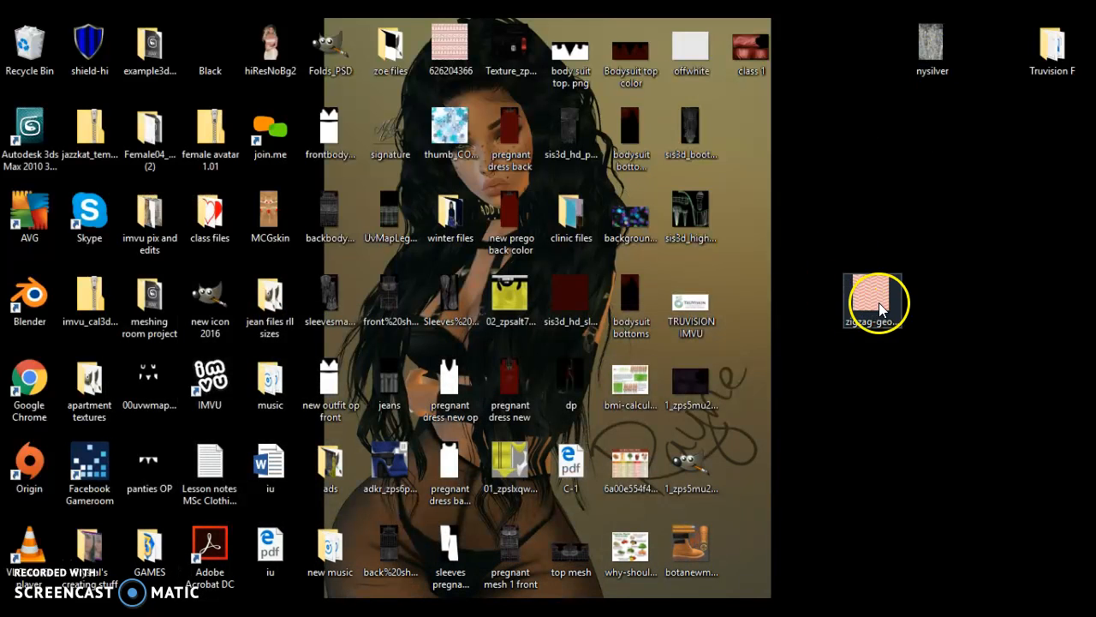
{"action": "left_click", "coordinate": [880, 308]}
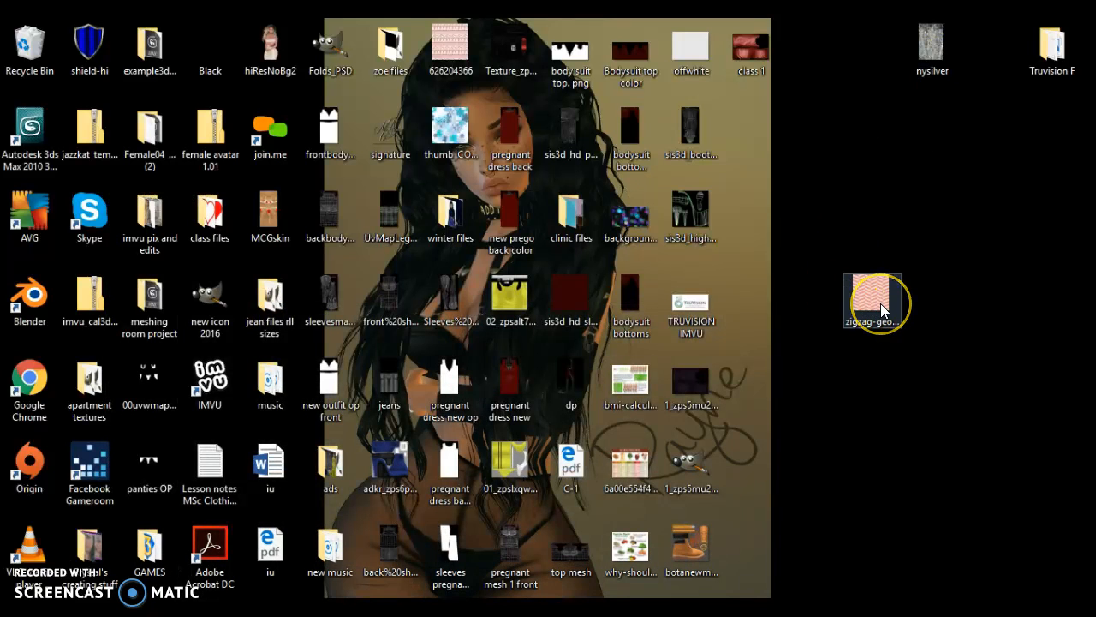
{"action": "left_click_drag", "start_coordinate": [881, 308], "coordinate": [599, 357]}
{"action": "left_click_drag", "start_coordinate": [1011, 152], "coordinate": [1025, 248]}
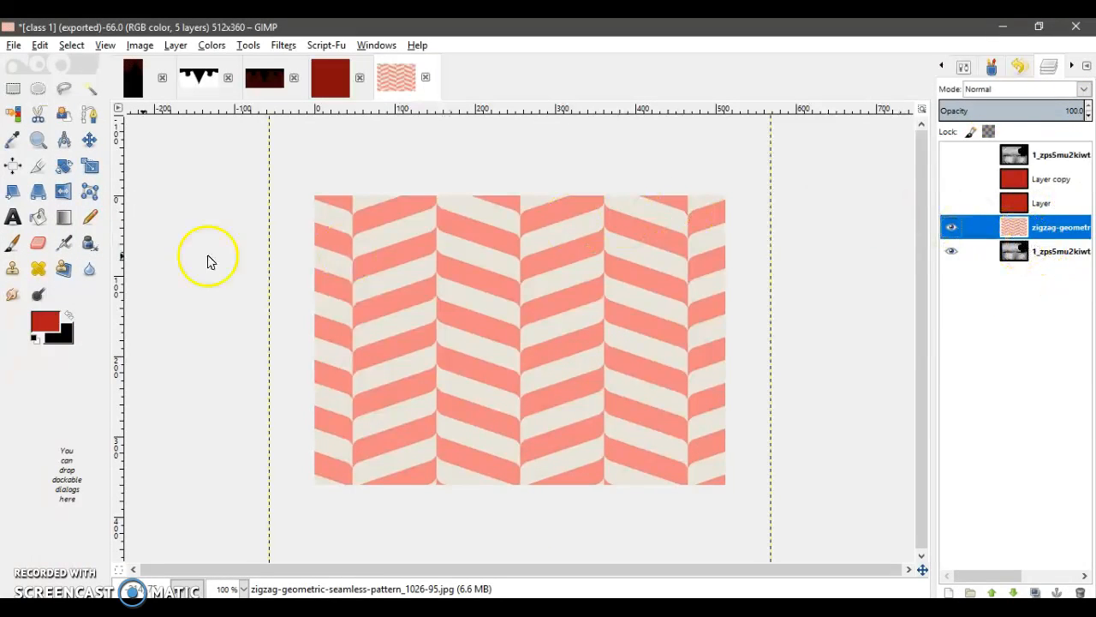
- Scale the zigzag pattern layer to about 516 × 360 px so that it fits the canvas
{"action": "left_click", "coordinate": [90, 165]}
{"action": "left_click_drag", "start_coordinate": [514, 502], "coordinate": [553, 392]}
{"action": "left_click_drag", "start_coordinate": [482, 183], "coordinate": [548, 274]}
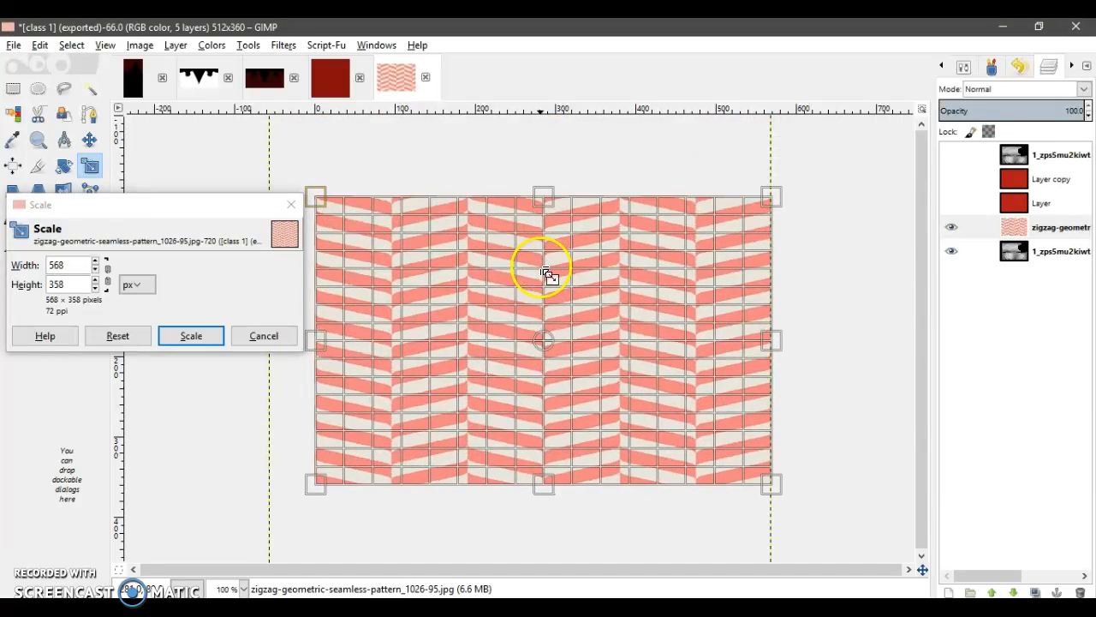
{"action": "left_click", "coordinate": [183, 337]}
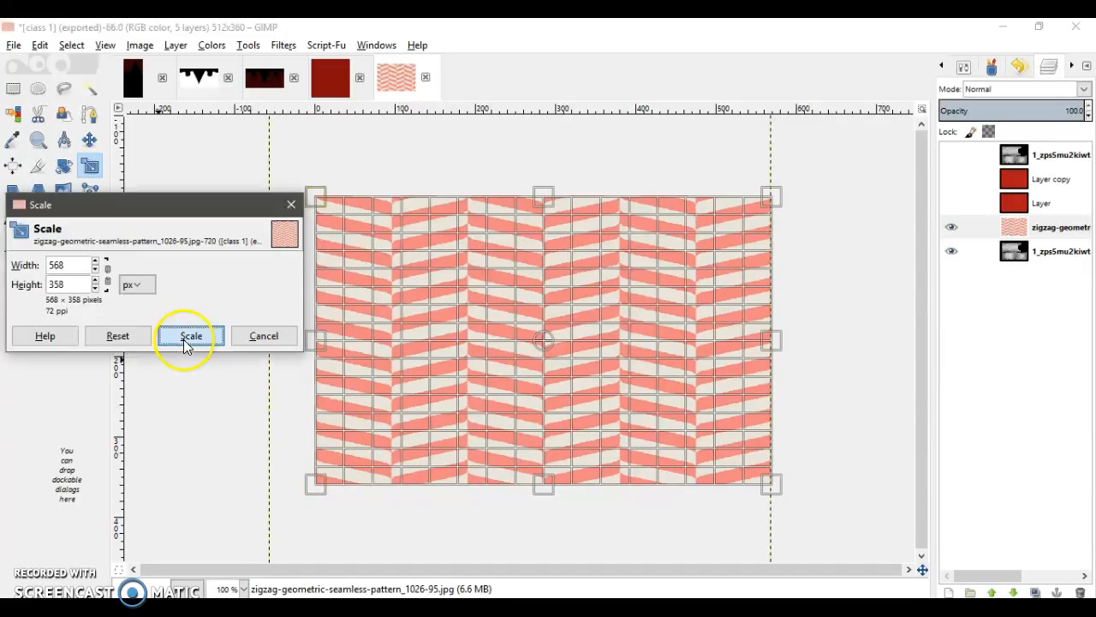
{"action": "left_click_drag", "start_coordinate": [748, 346], "coordinate": [717, 338]}
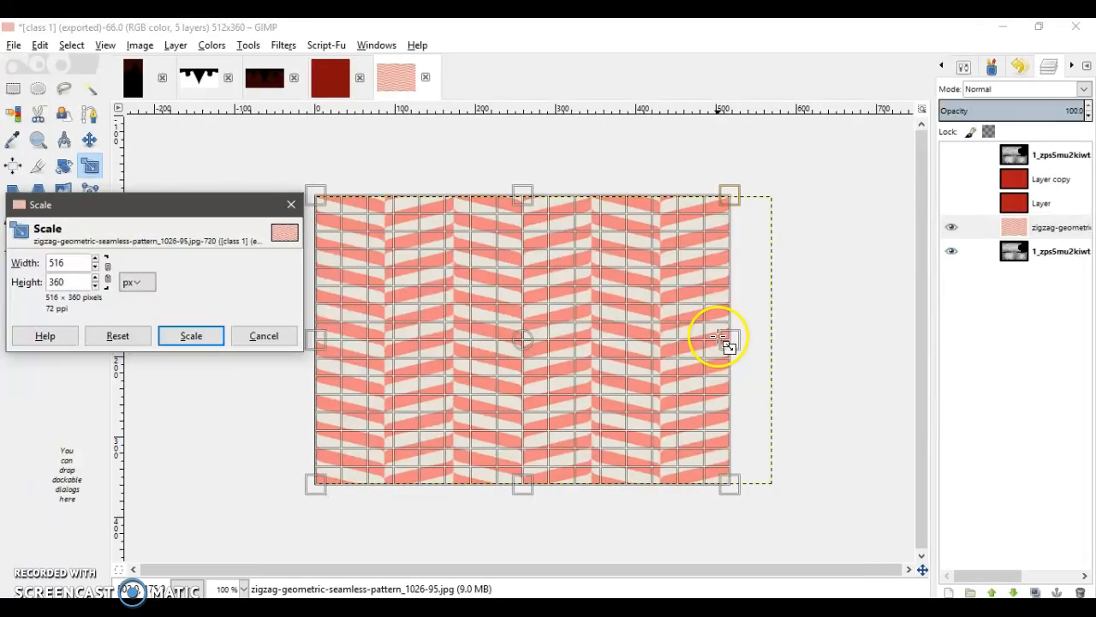
{"action": "left_click", "coordinate": [204, 340]}
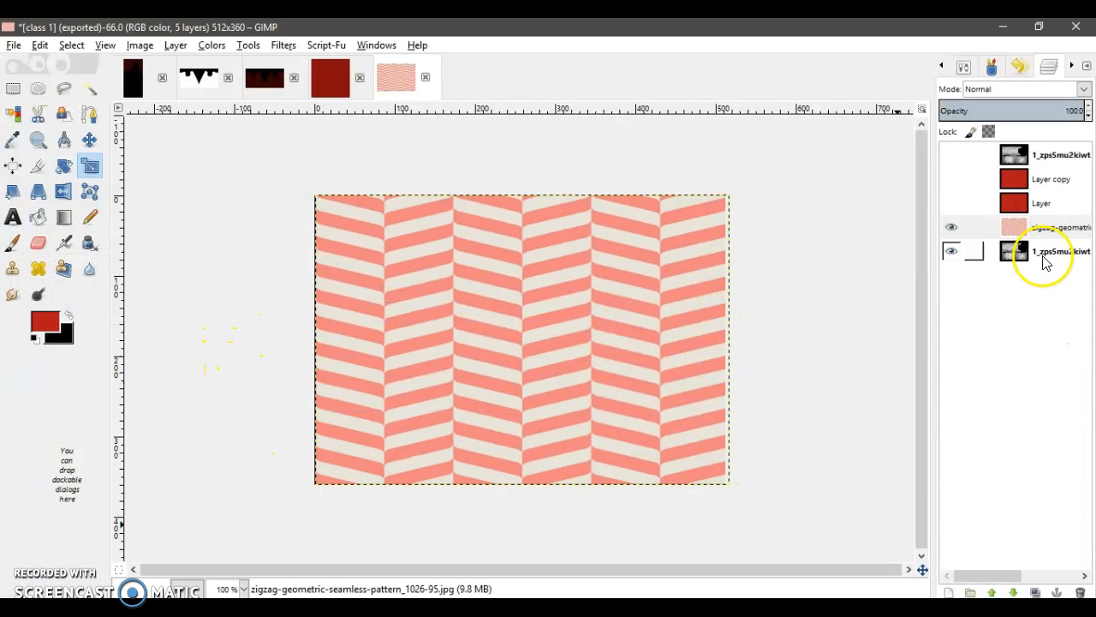
- Set the zigzag layer's blend mode to Overlay and duplicate the layer
{"action": "left_click", "coordinate": [1081, 89]}
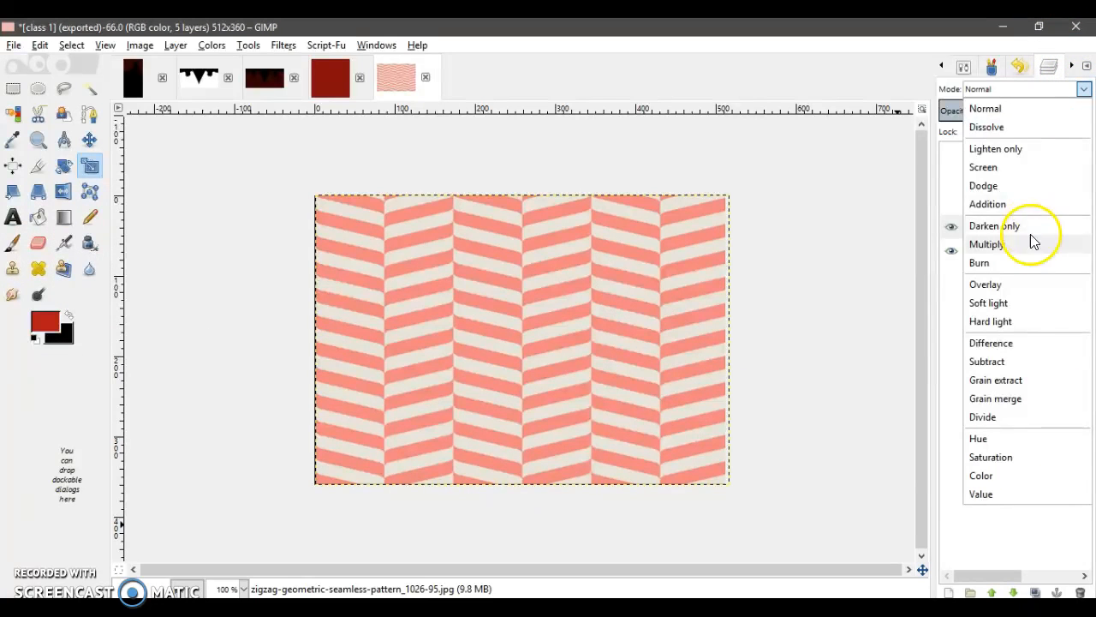
{"action": "left_click", "coordinate": [1023, 286]}
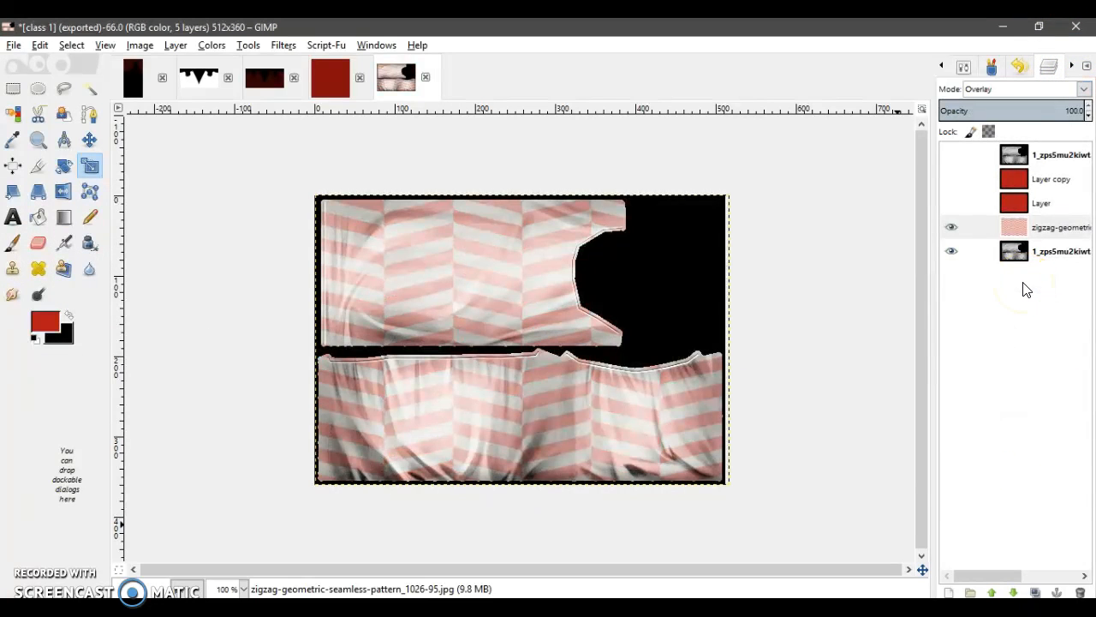
{"action": "right_click", "coordinate": [1034, 227]}
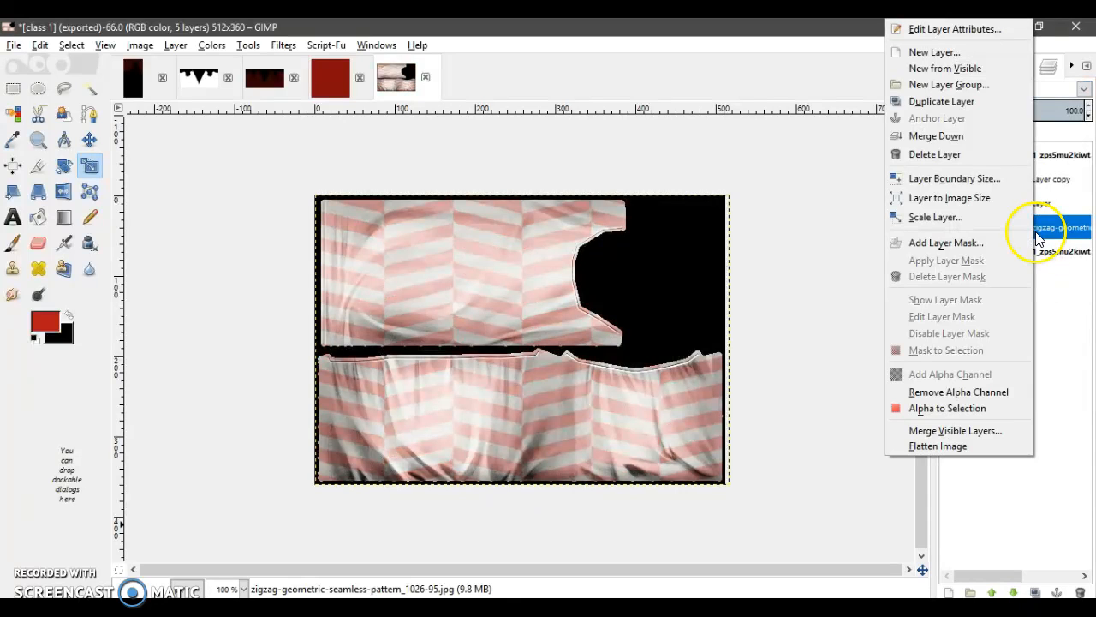
{"action": "left_click", "coordinate": [1002, 102]}
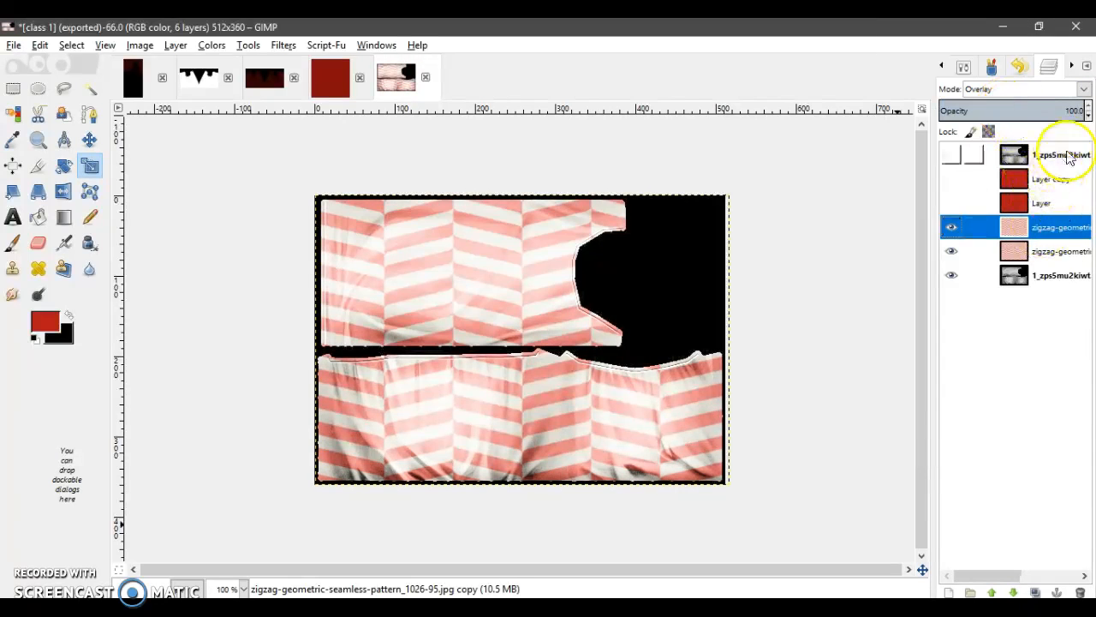
- Show the upper gray texture copy again and move the duplicated zigzag layer above it
{"action": "left_click", "coordinate": [958, 155]}
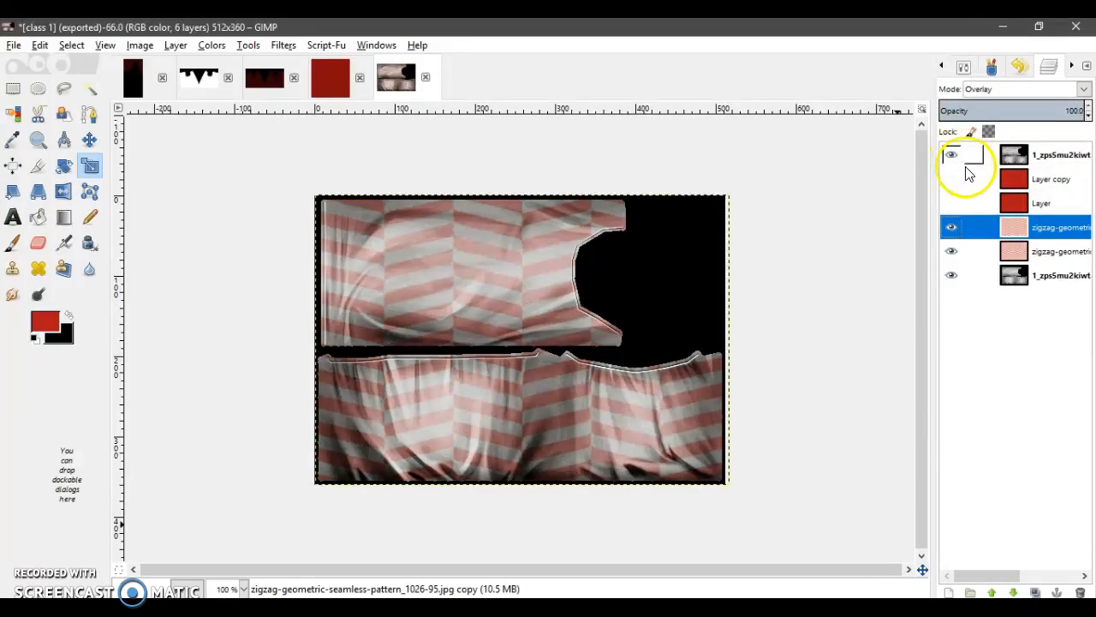
{"action": "left_click_drag", "start_coordinate": [1036, 227], "coordinate": [1066, 150]}
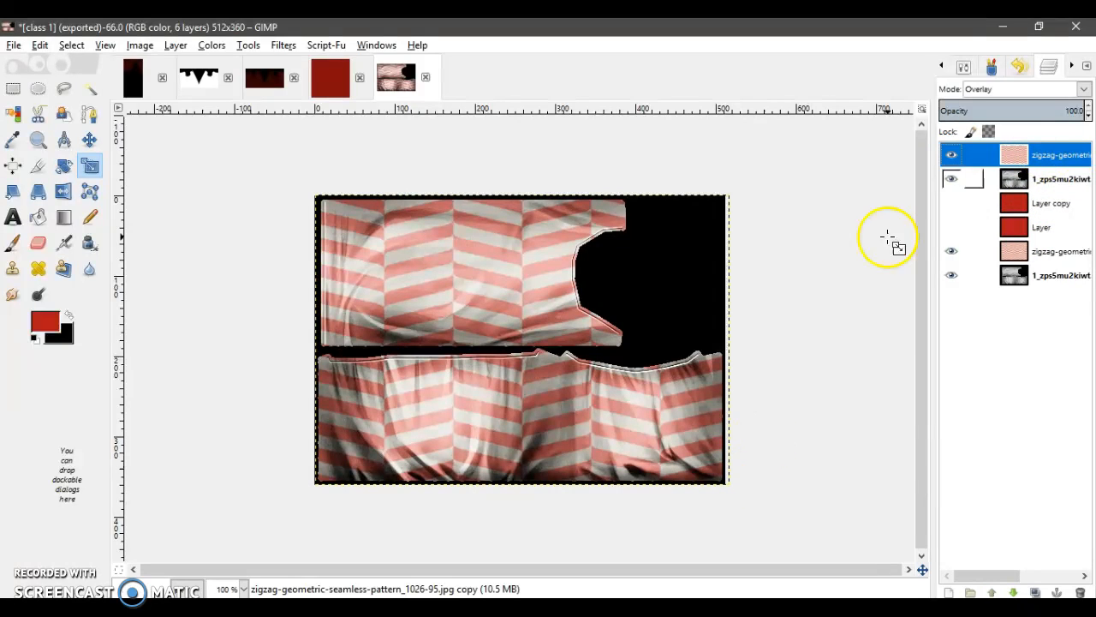
- Export the patterned texture to the Desktop as class 1 print.jpg with the default export settings
{"action": "left_click", "coordinate": [13, 46]}
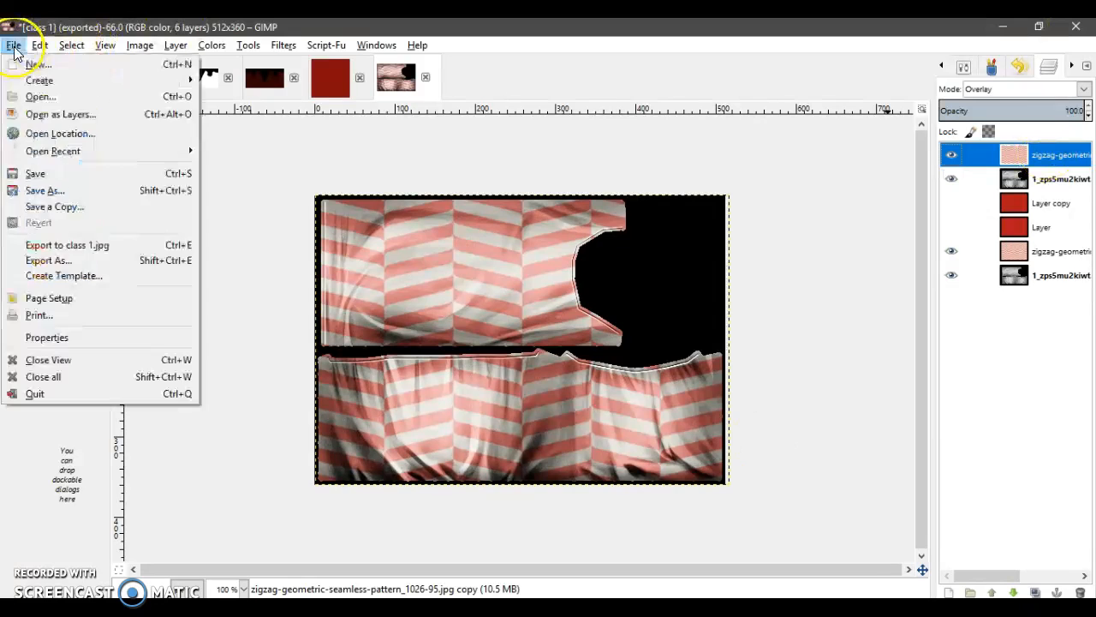
{"action": "left_click", "coordinate": [60, 262]}
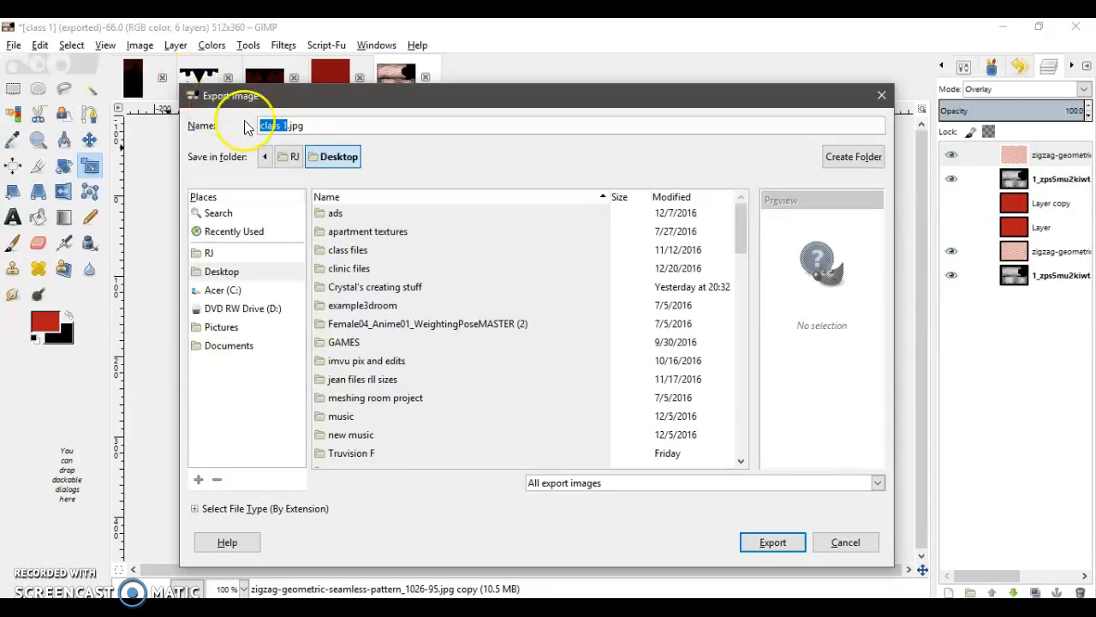
{"action": "key", "text": "Right"}
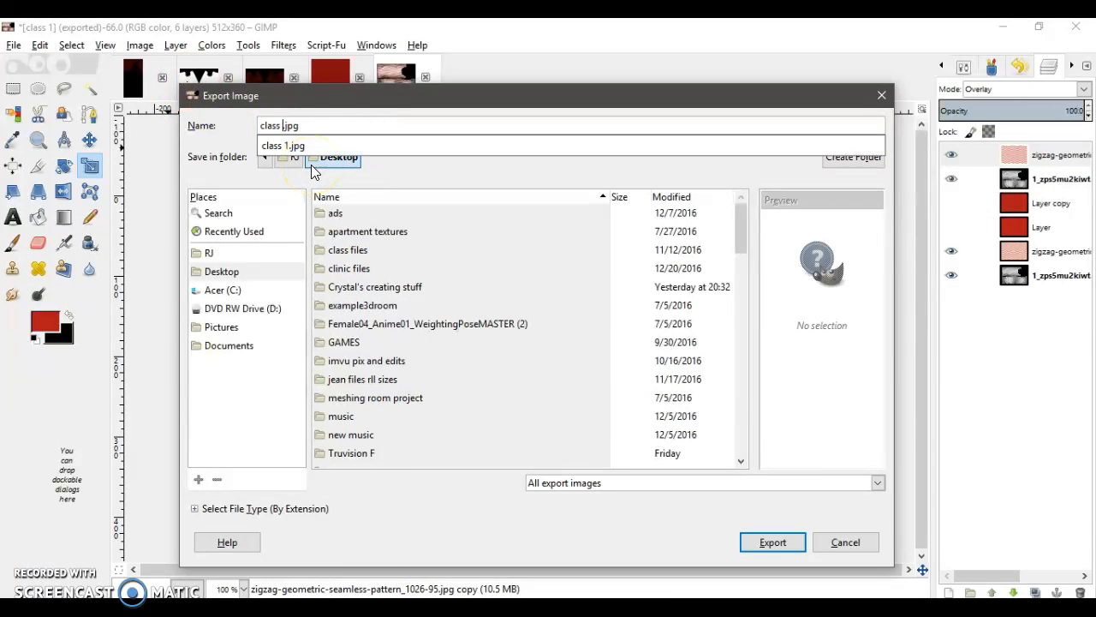
{"action": "type", "text": "print"}
{"action": "key", "text": "Return"}
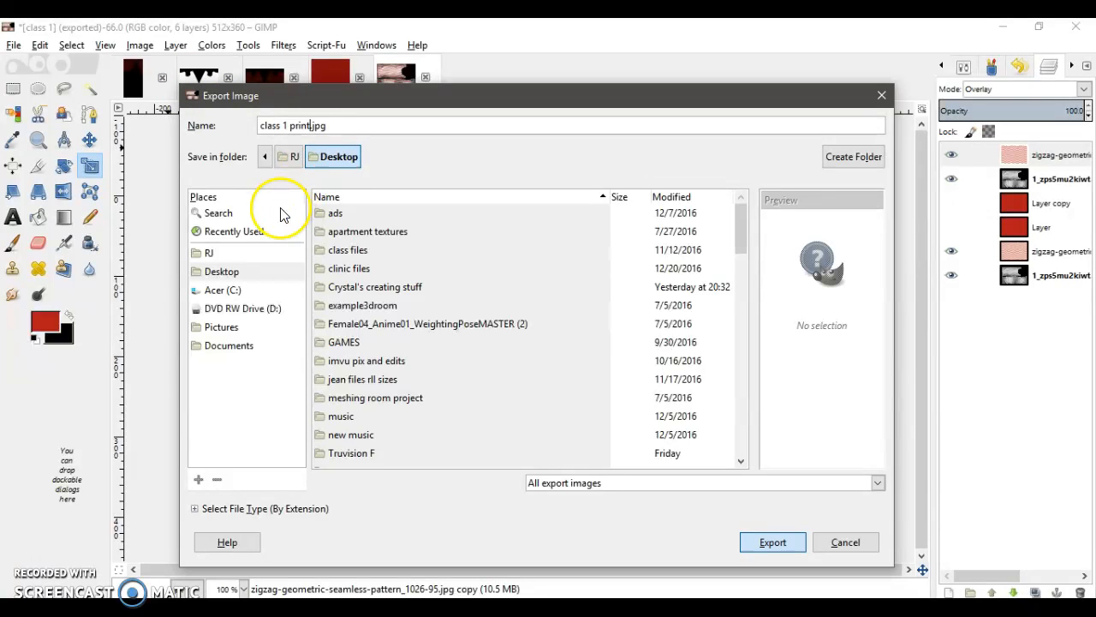
{"action": "left_click", "coordinate": [548, 422]}
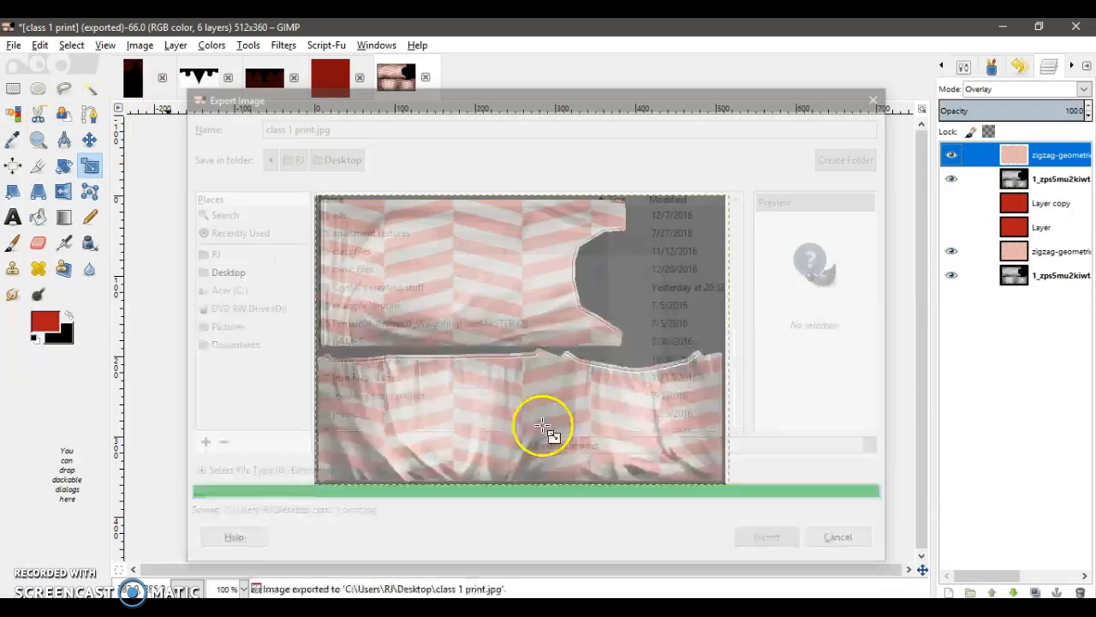
- Switch to IMVU, replace the texture of the top mesh's material 01 with class 1 print from the Desktop, and apply the changes
{"action": "key", "text": "alt+Tab"}
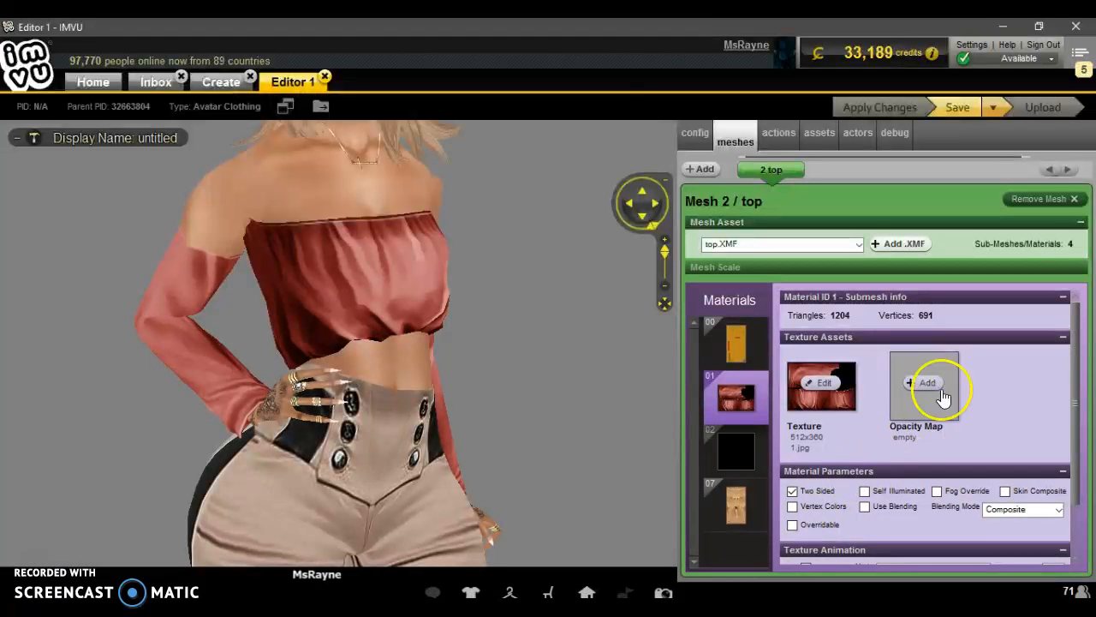
{"action": "left_click", "coordinate": [826, 390]}
{"action": "scroll", "coordinate": [375, 244], "scroll_direction": "down", "scroll_amount": 5}
{"action": "scroll", "coordinate": [377, 248], "scroll_direction": "down", "scroll_amount": 8}
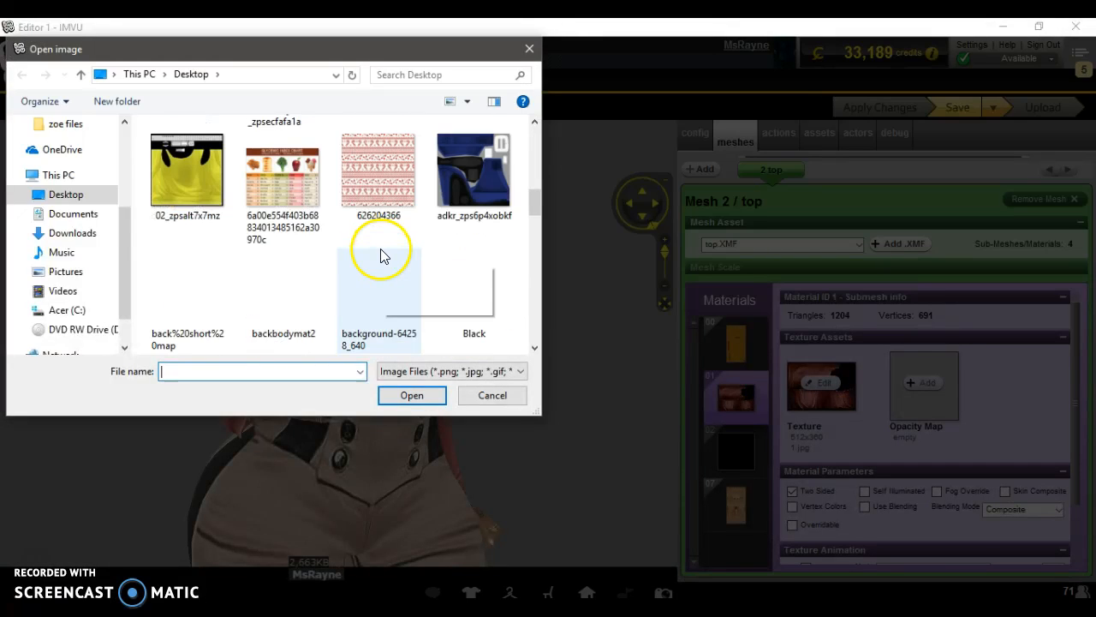
{"action": "double_click", "coordinate": [375, 199]}
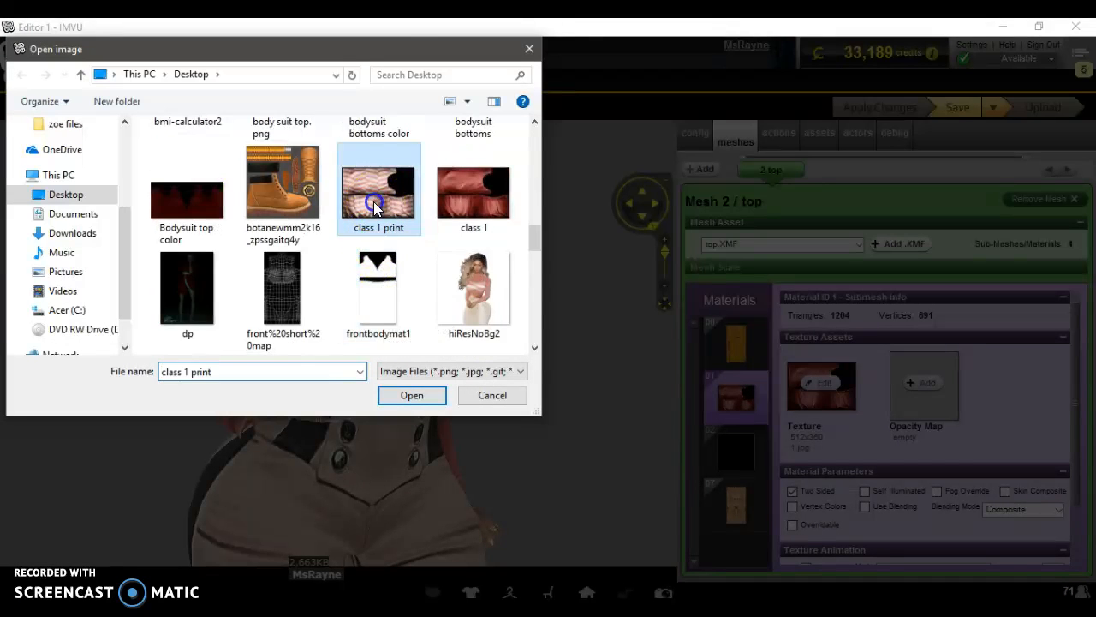
{"action": "left_click", "coordinate": [435, 252]}
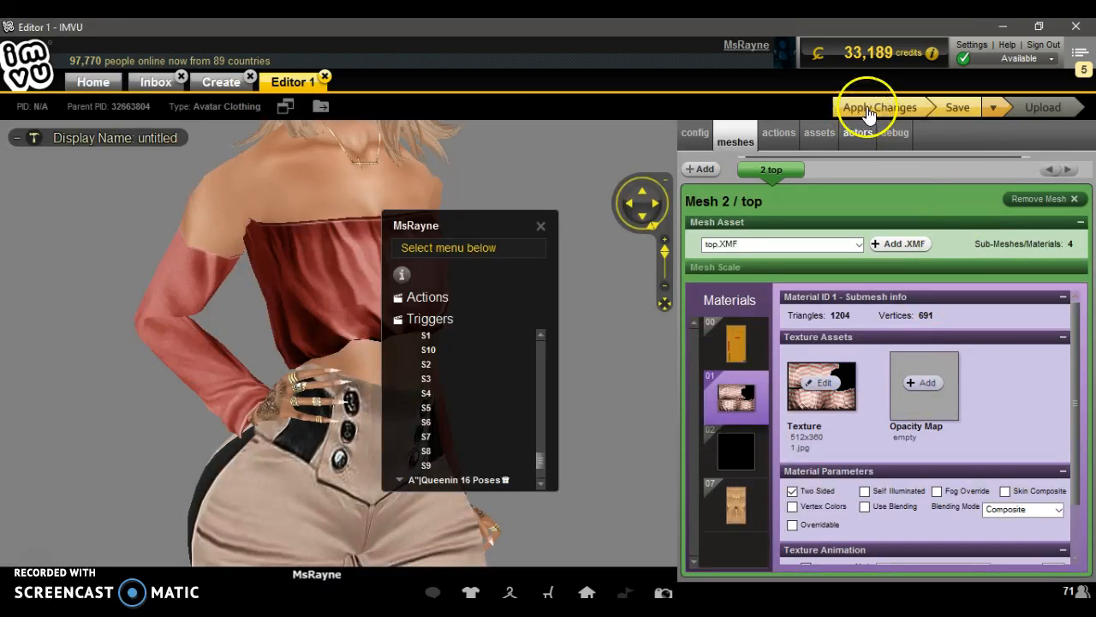
{"action": "left_click", "coordinate": [864, 110]}
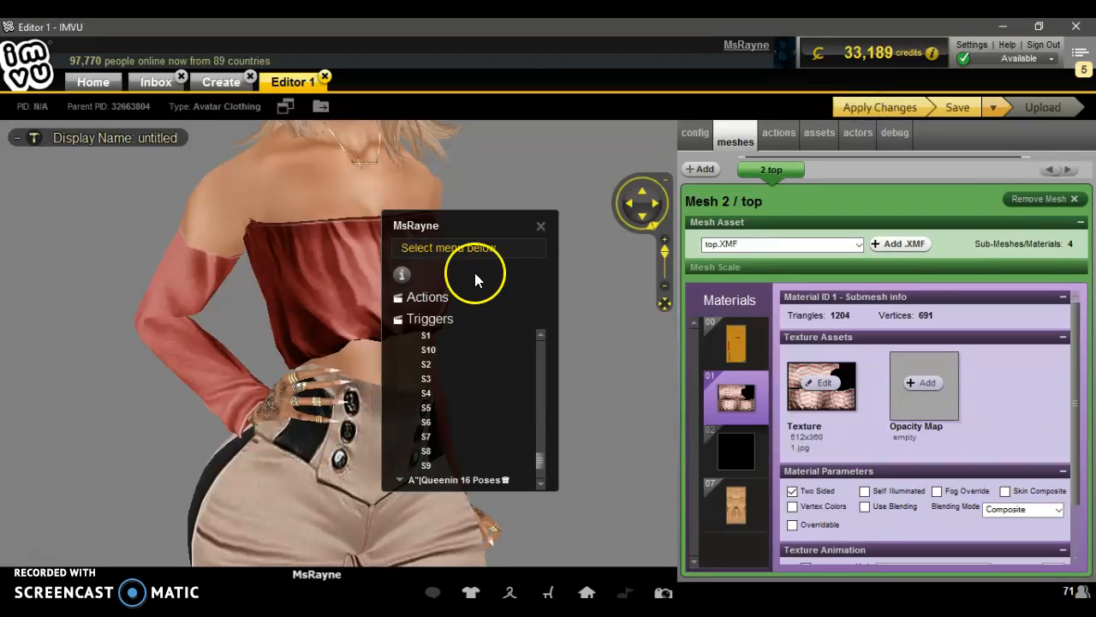
{"action": "left_click", "coordinate": [540, 225]}
- Examine the zigzag-print top on the avatar from the front, side and back
{"action": "left_click_drag", "start_coordinate": [608, 377], "coordinate": [536, 386]}
{"action": "left_click", "coordinate": [428, 495]}
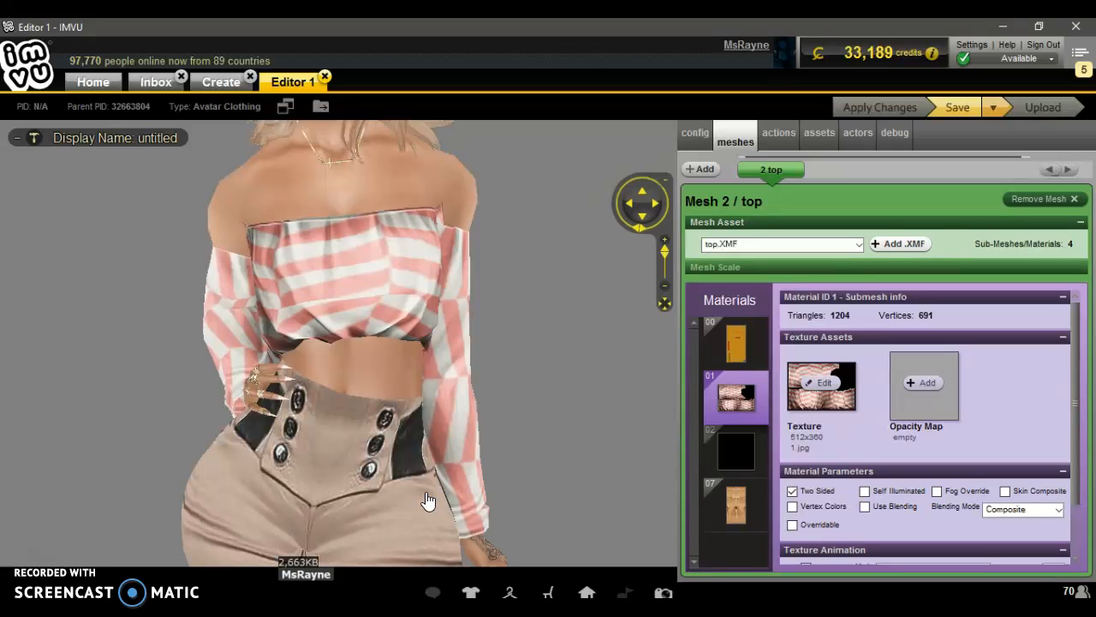
{"action": "left_click", "coordinate": [1025, 593]}
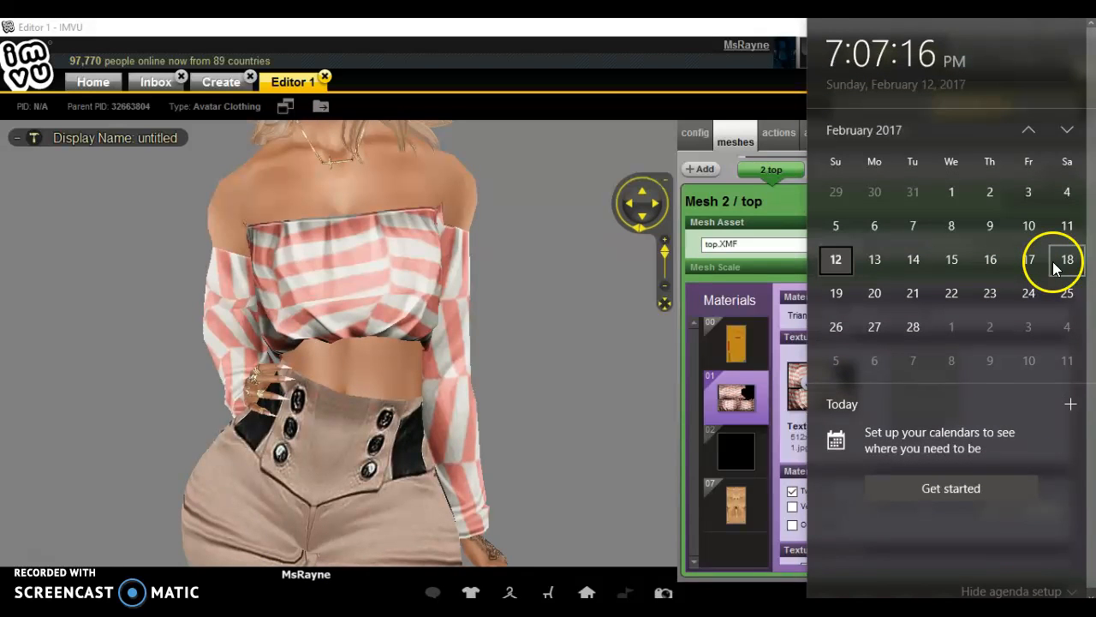
{"action": "left_click", "coordinate": [583, 29]}
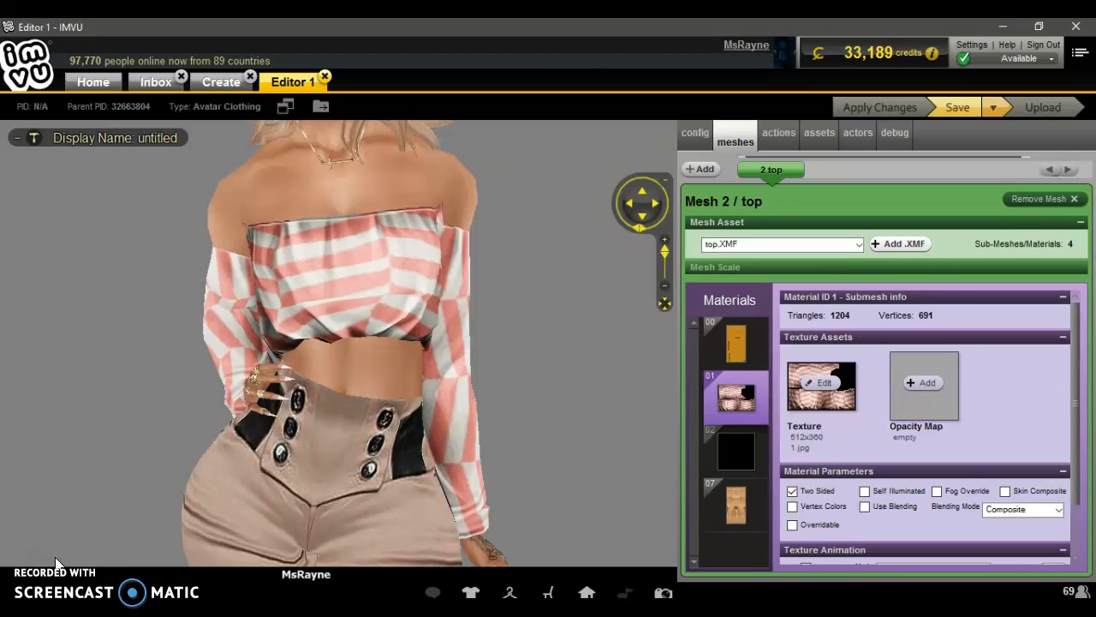
{"action": "left_click_drag", "start_coordinate": [196, 337], "coordinate": [454, 297]}
{"action": "left_click_drag", "start_coordinate": [551, 368], "coordinate": [483, 348]}
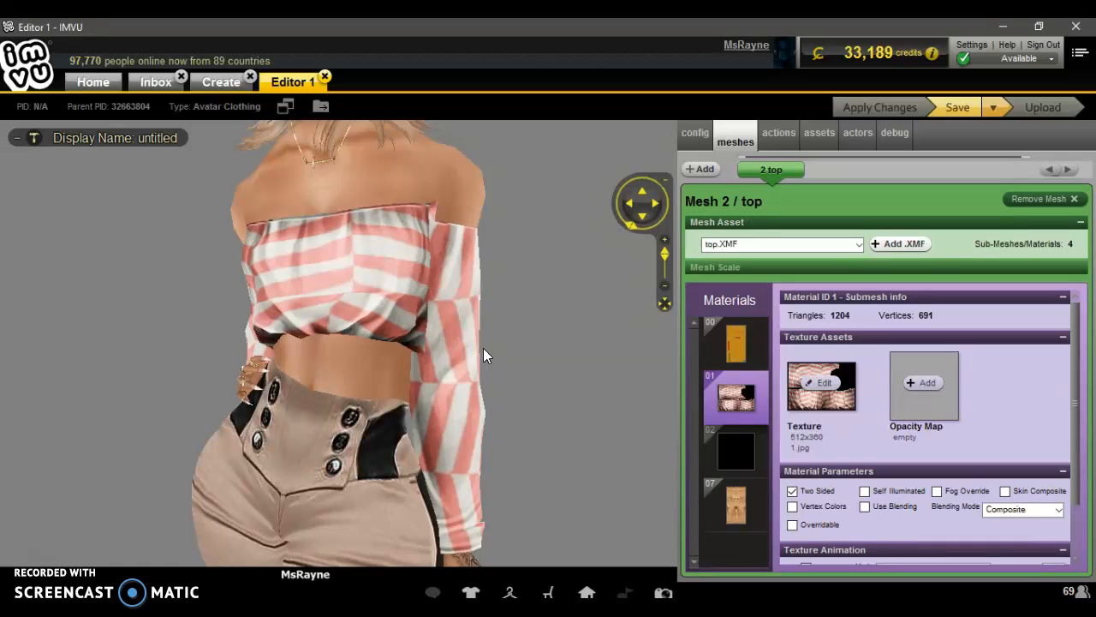
{"action": "left_click_drag", "start_coordinate": [159, 287], "coordinate": [461, 334]}
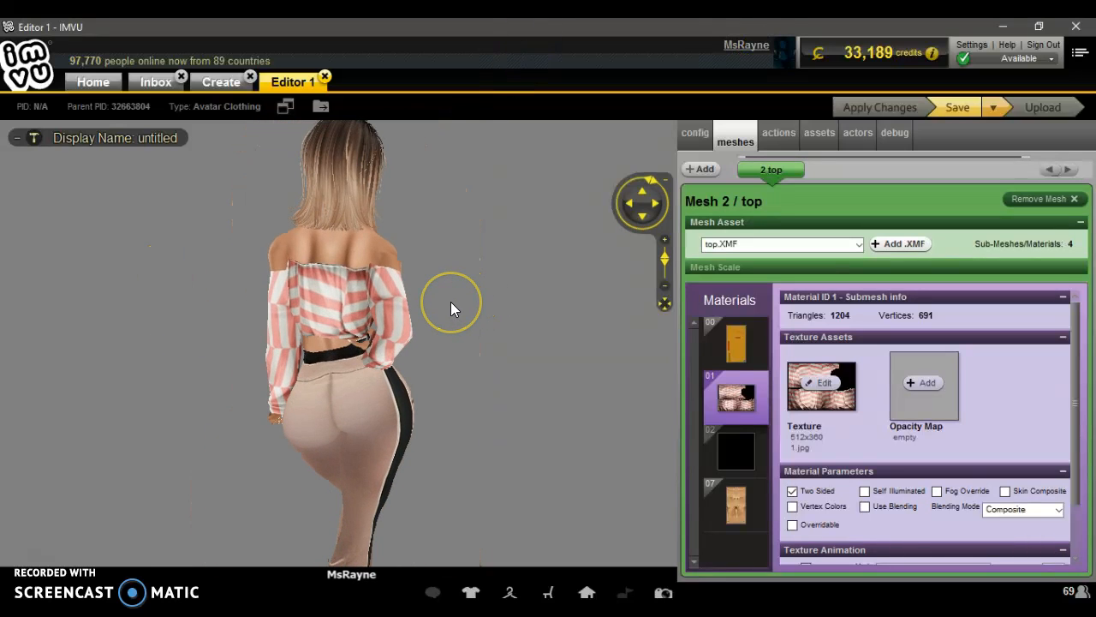